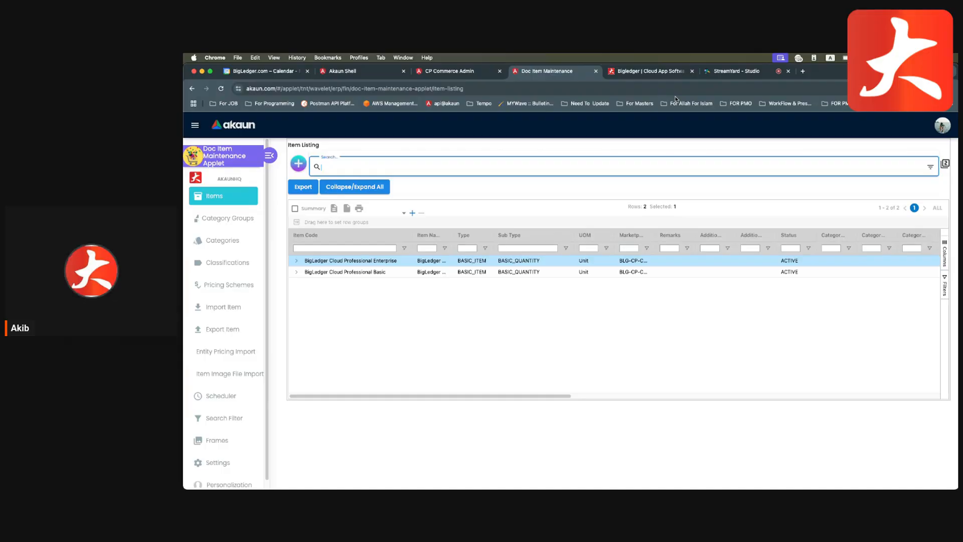
- Review the category group listing with its name columns widened, and the item category listing
key("super+Tab")
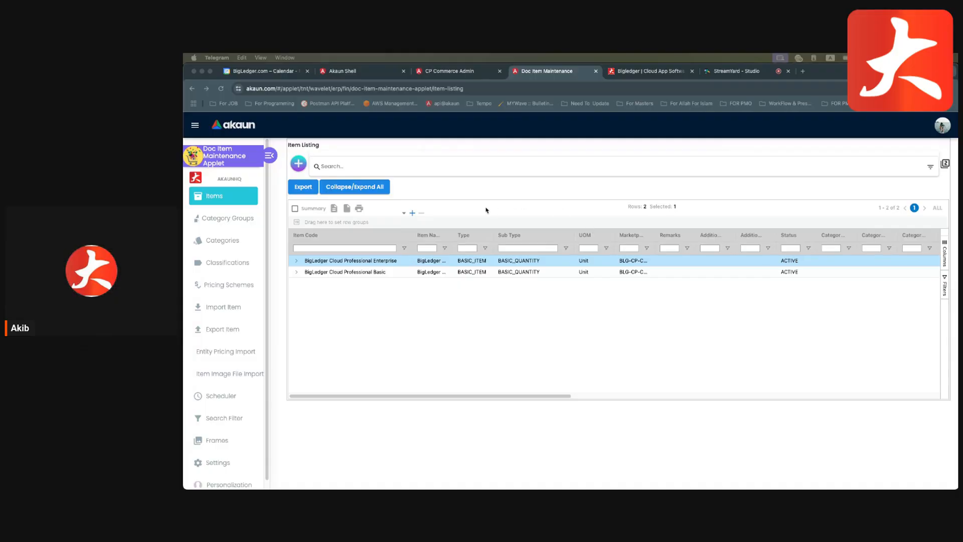
left_click(295, 169)
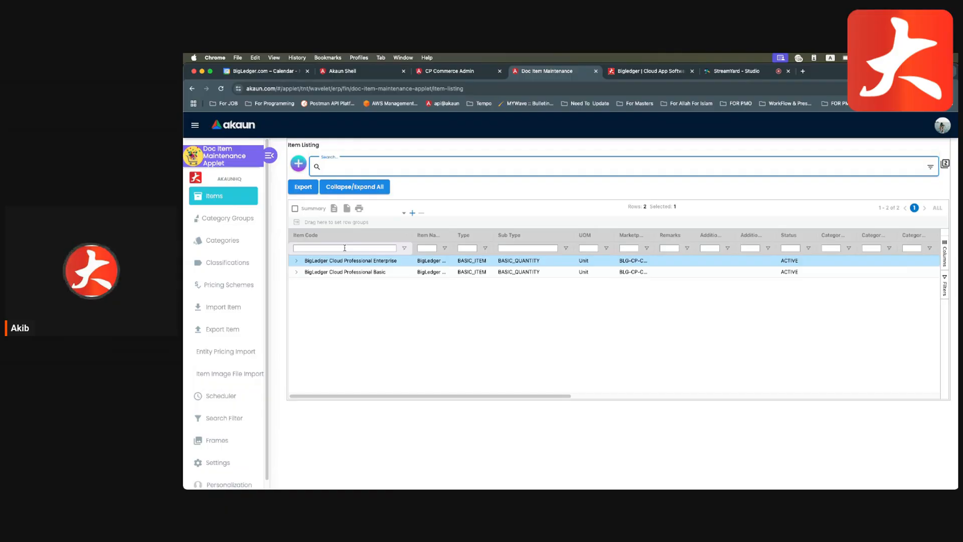
left_click(226, 218)
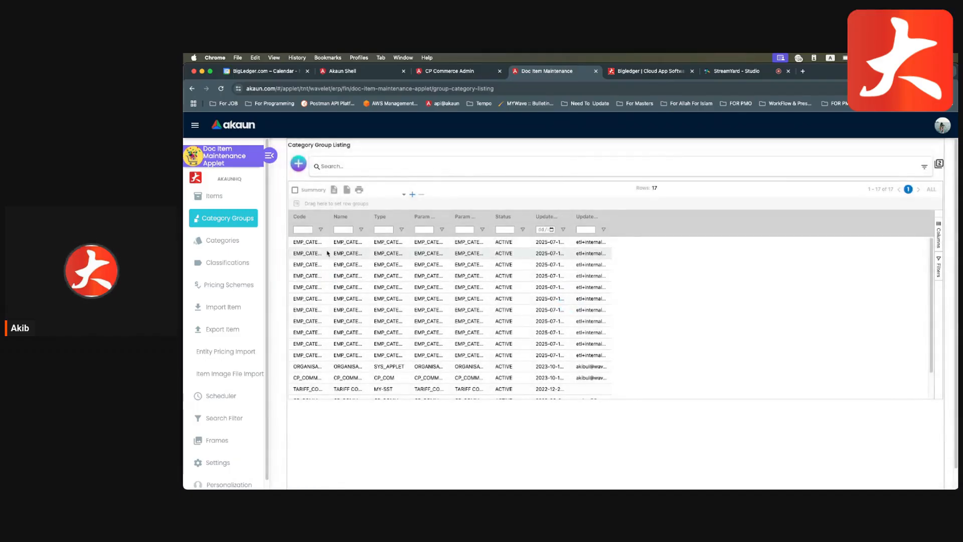
left_click_drag(330, 215, 439, 217)
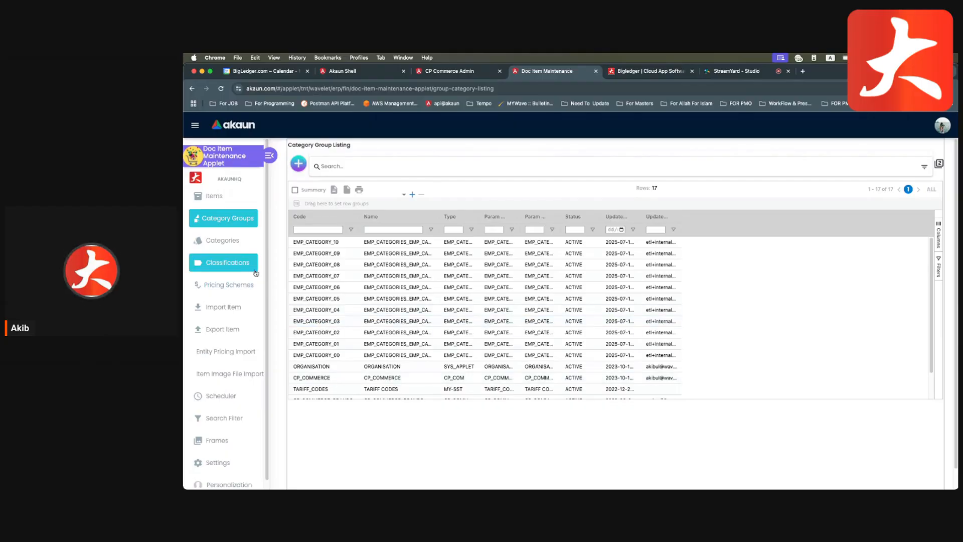
left_click(222, 240)
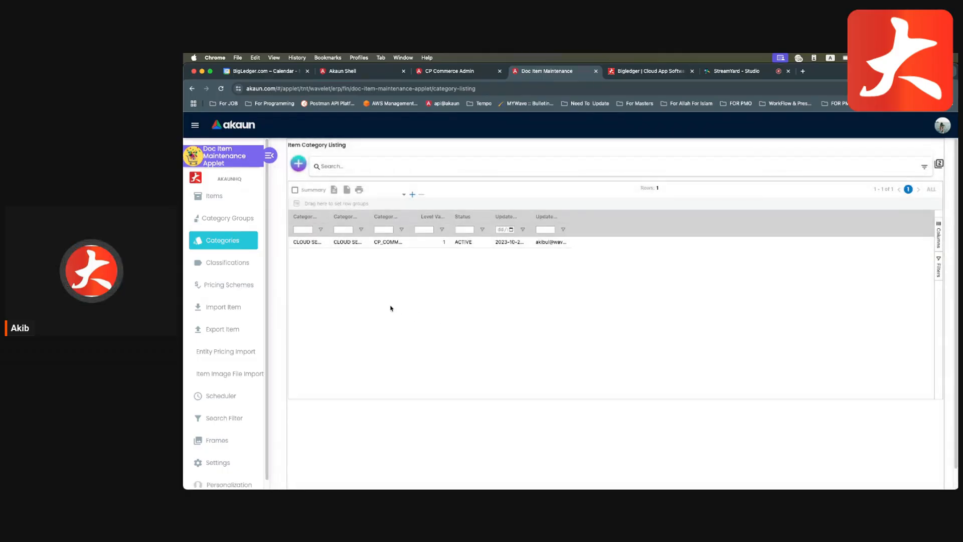
- Draft a new category group with type CP_COM and code Test, and leave the form without creating it
left_click(227, 218)
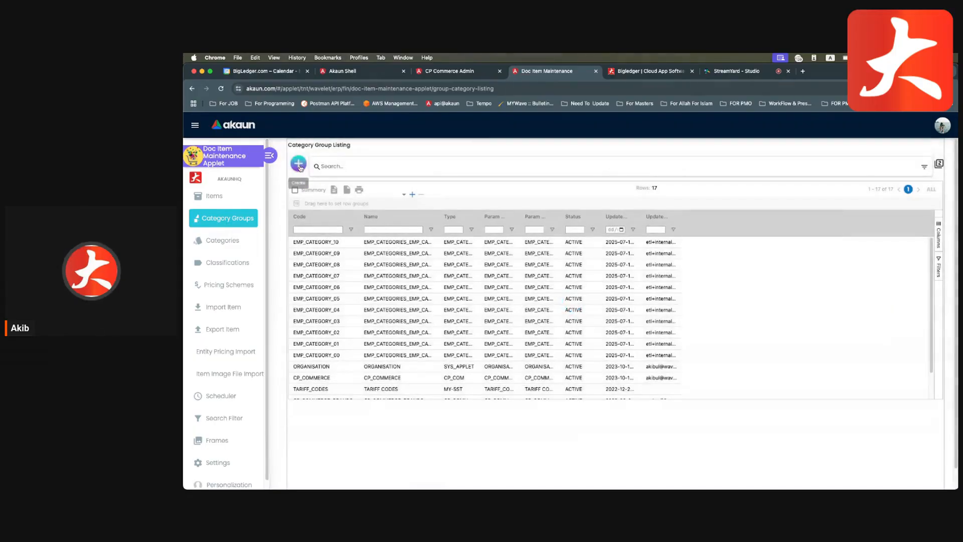
left_click(297, 164)
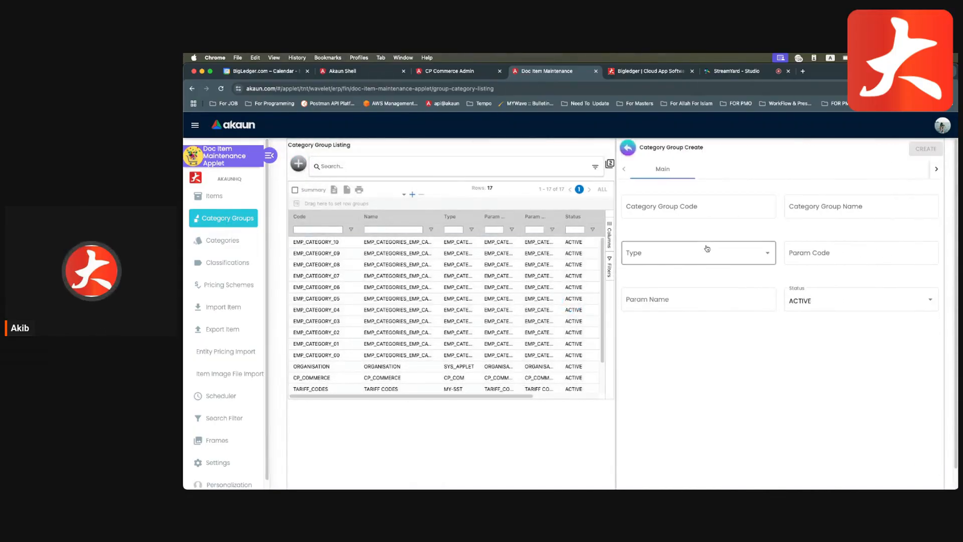
left_click(665, 253)
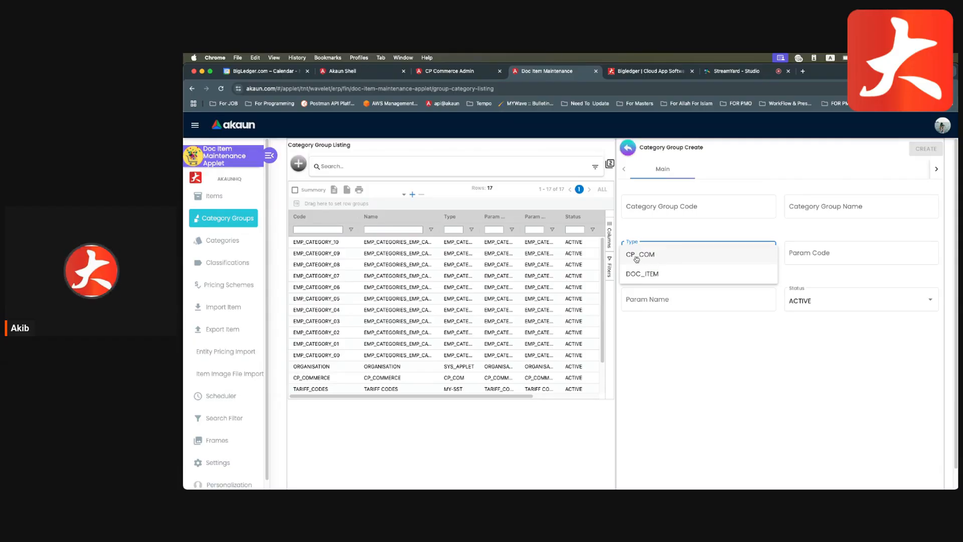
left_click(682, 231)
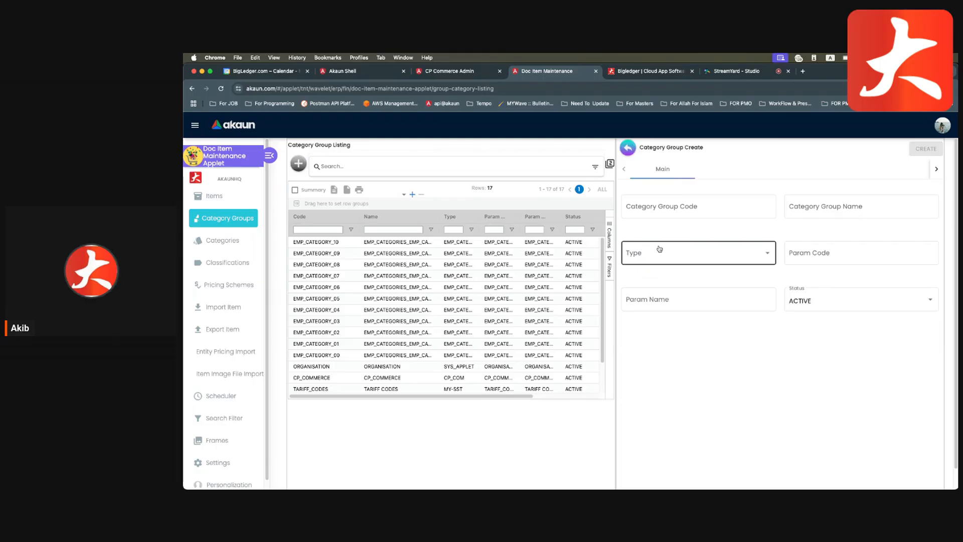
left_click(659, 249)
left_click(652, 253)
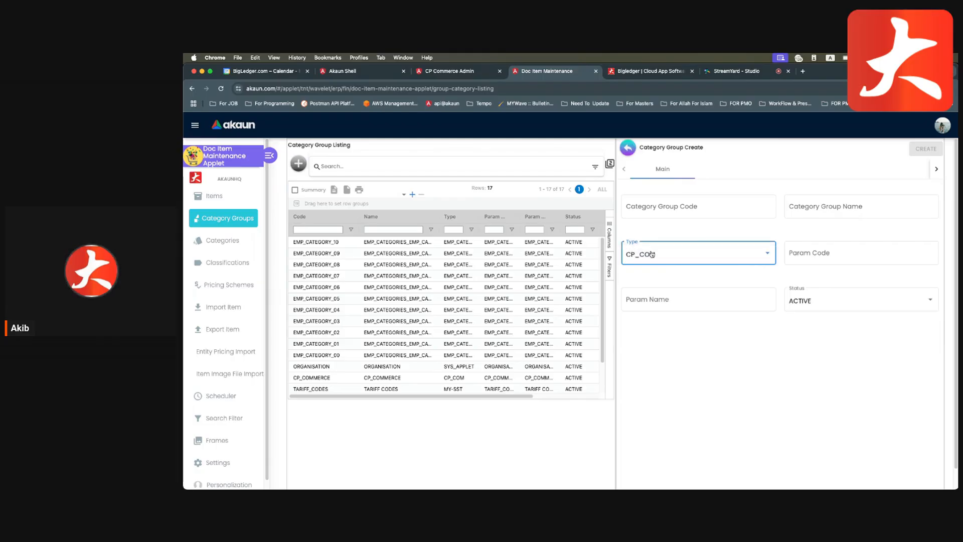
left_click(665, 226)
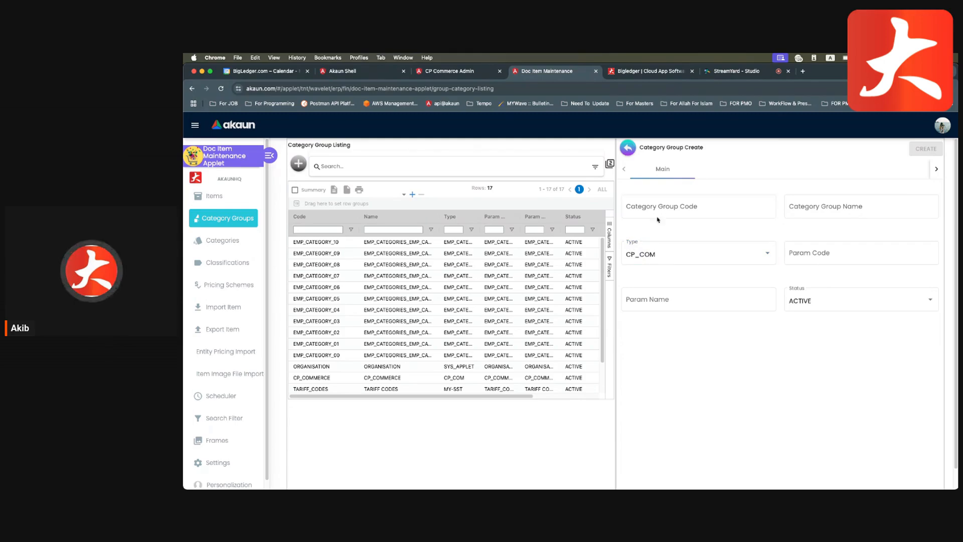
left_click(657, 208)
type("Test")
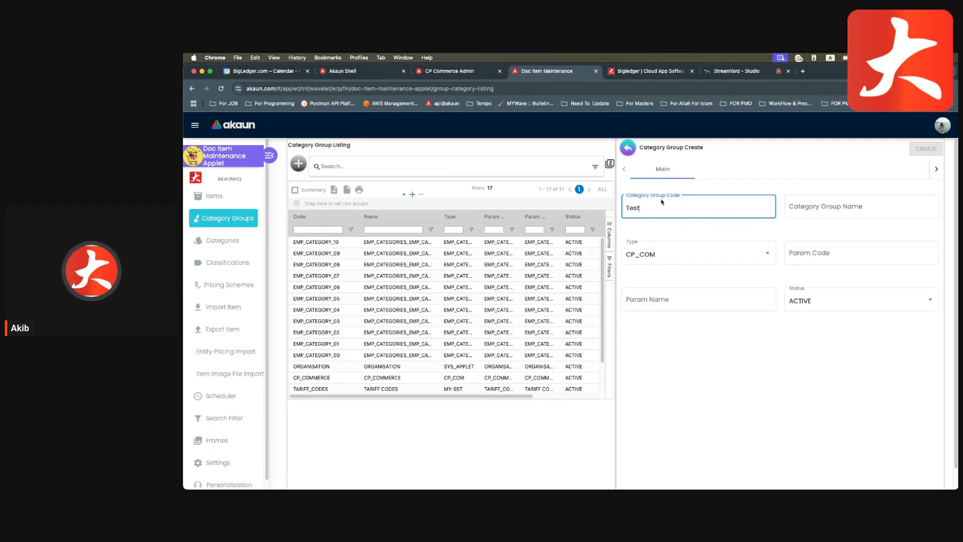
left_click(629, 150)
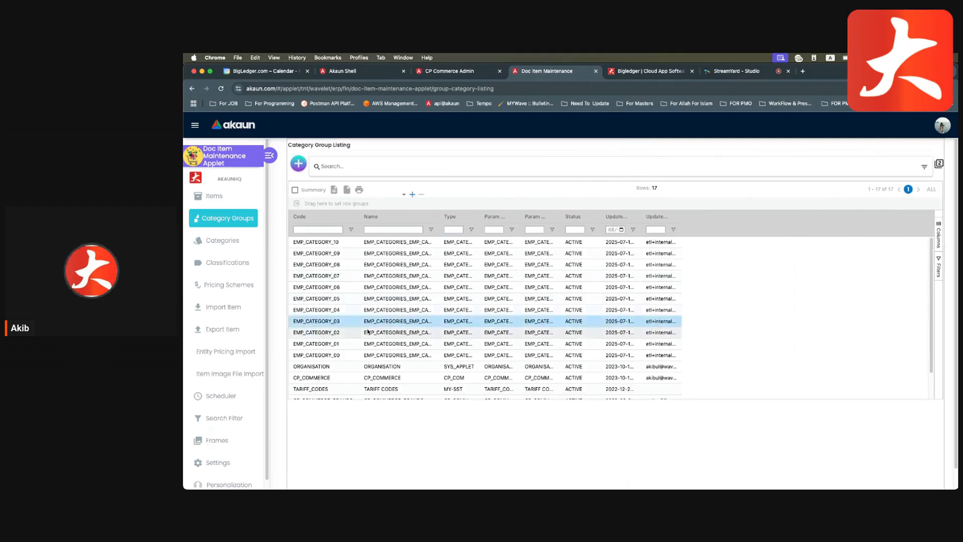
- Draft a new category in group CP_COMMERCE with code and name Test, and leave the form without creating it
left_click(233, 249)
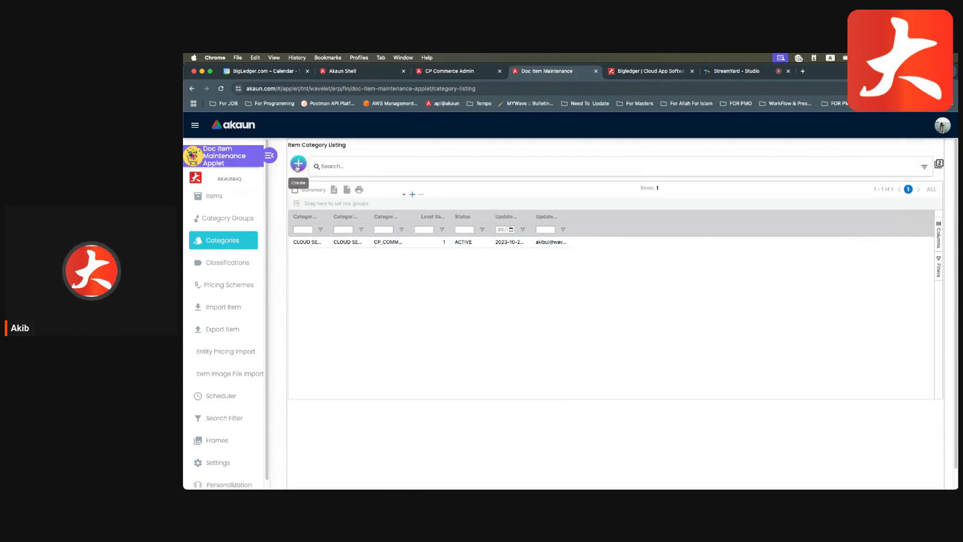
left_click(297, 164)
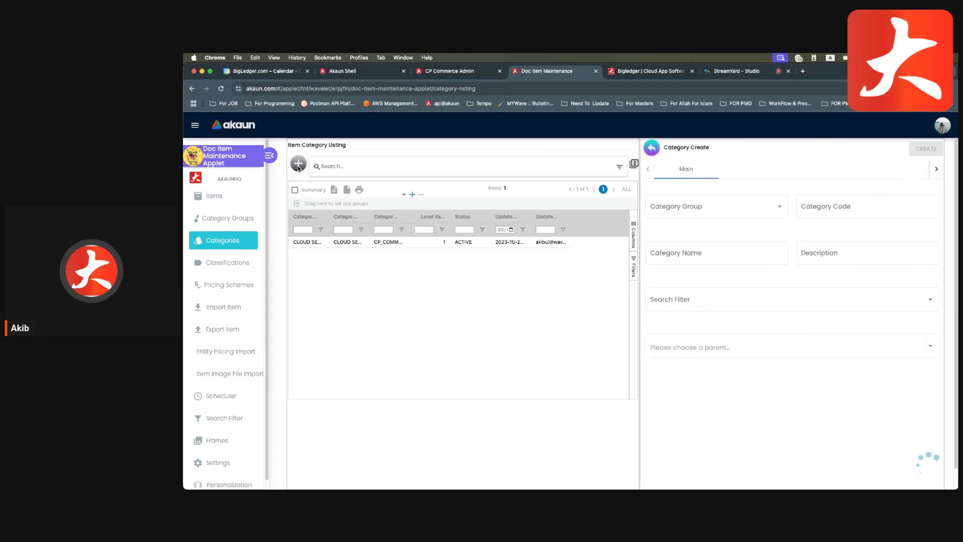
left_click(653, 218)
scroll(663, 274, "down", 10)
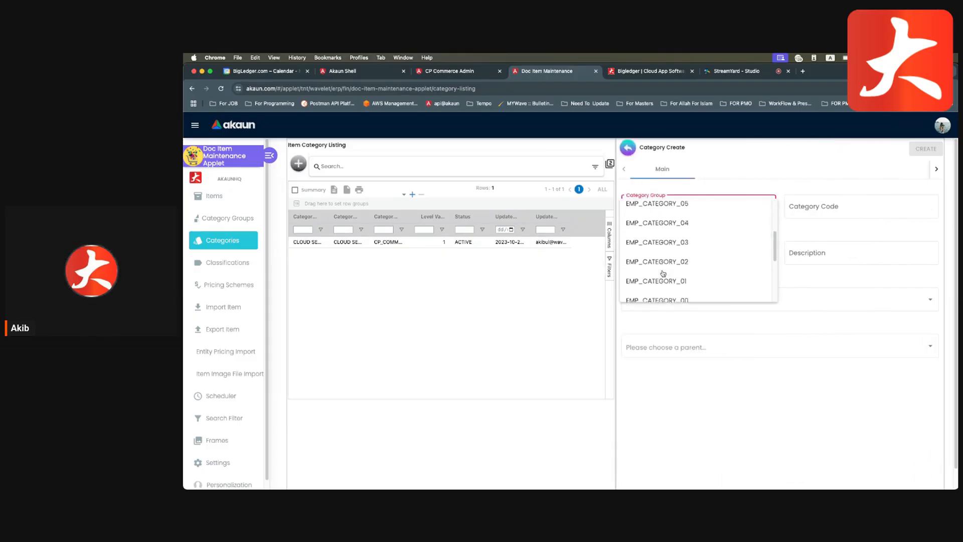
left_click(643, 220)
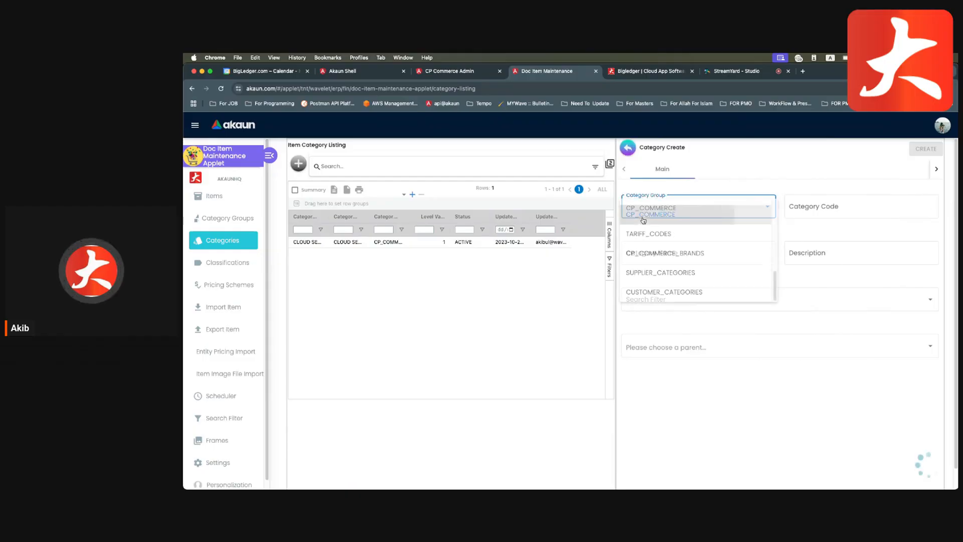
left_click(795, 212)
left_click(796, 212)
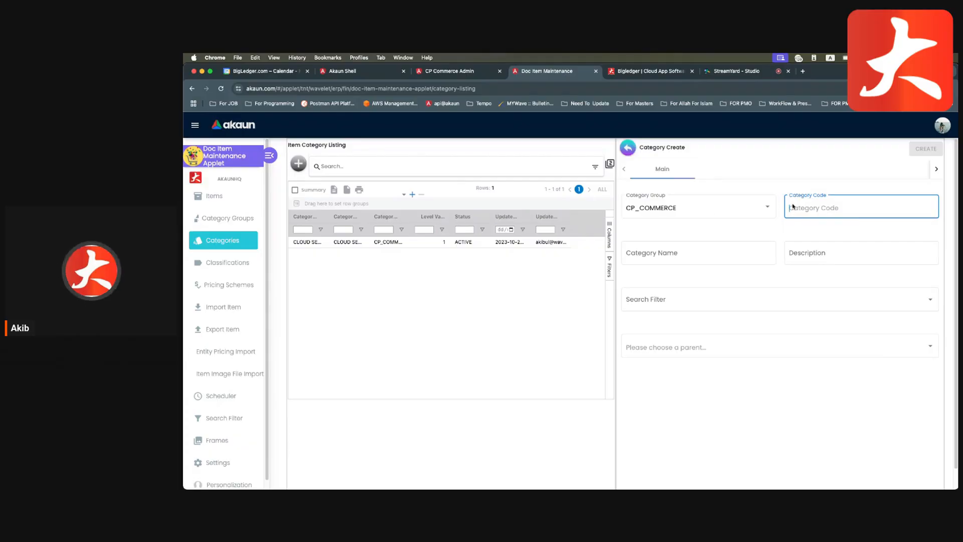
type("Test")
left_click(686, 262)
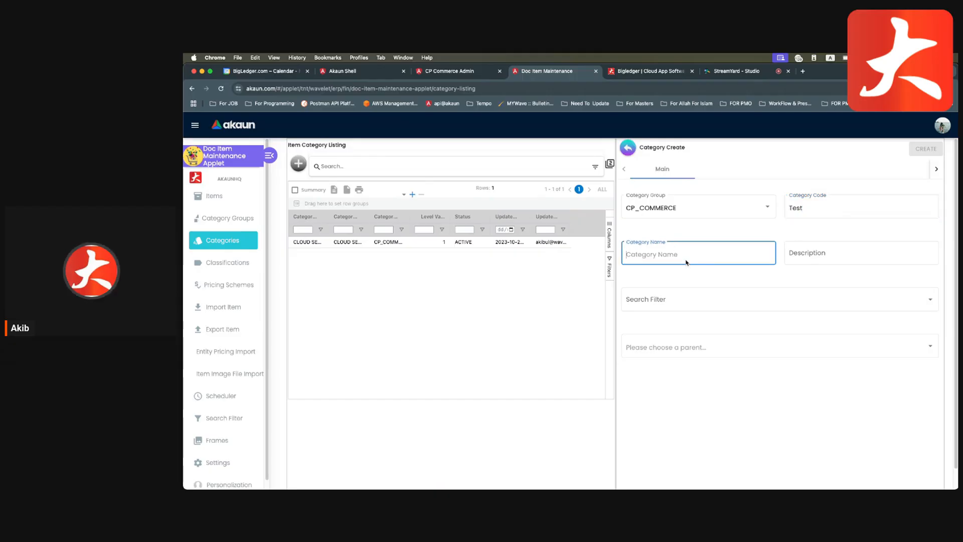
type("Test")
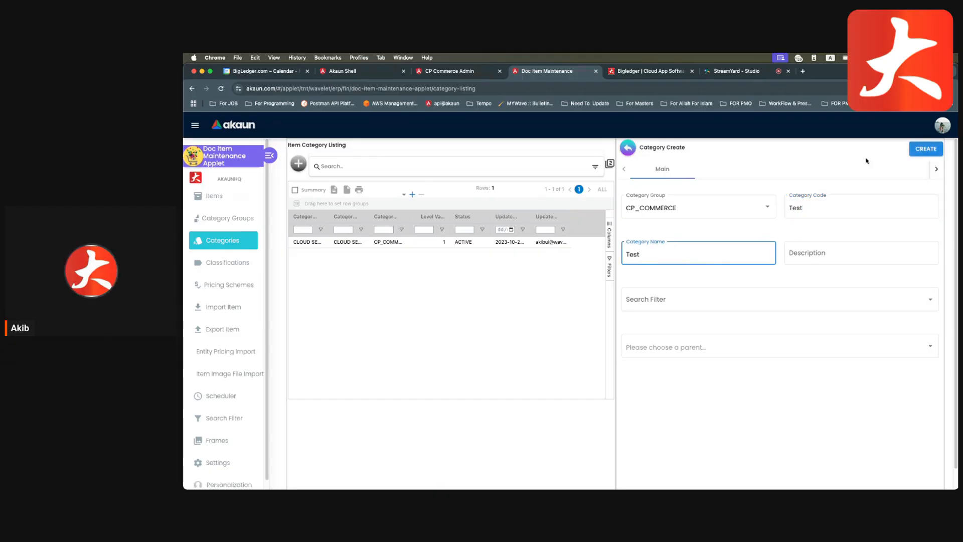
left_click(630, 150)
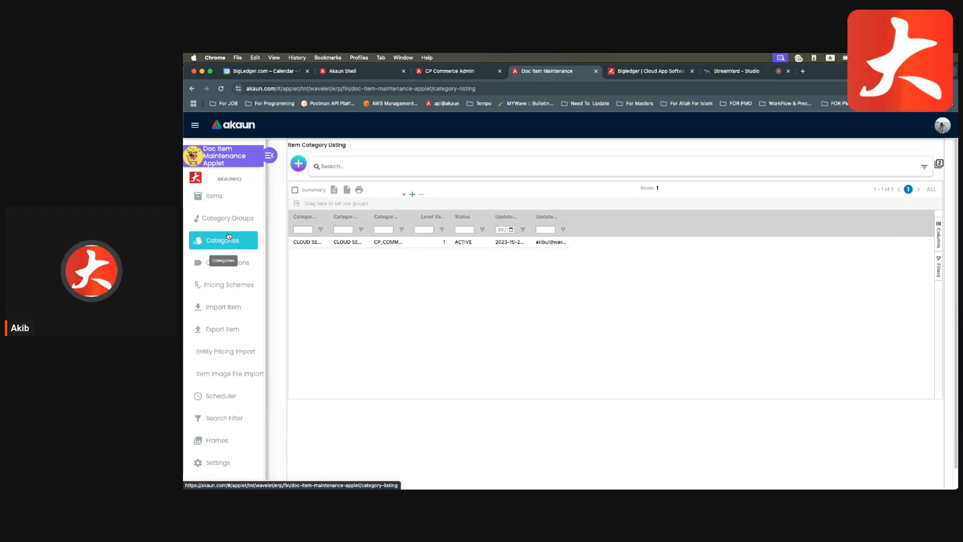
- Start a new item with both item code and item name set to BigLedger Cloud Professional Lite
left_click(226, 201)
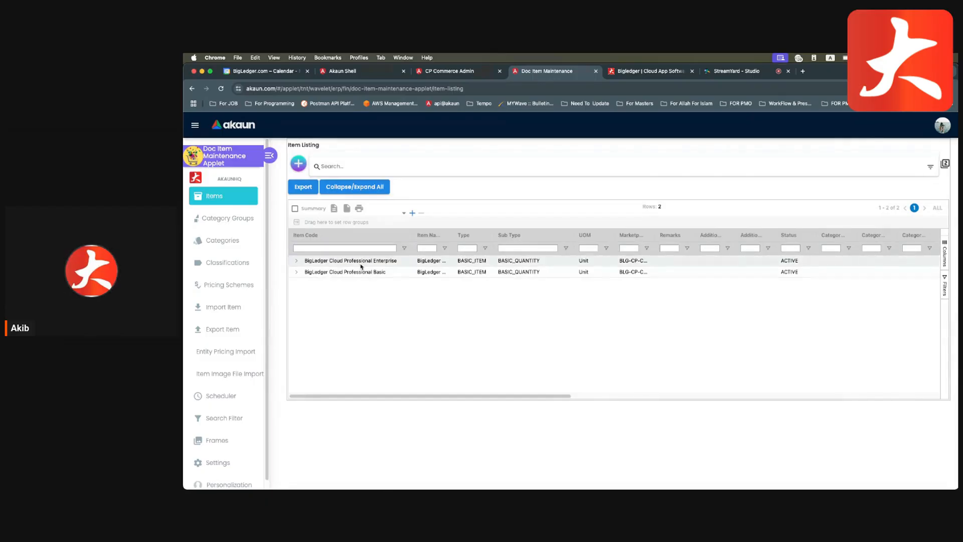
left_click(296, 163)
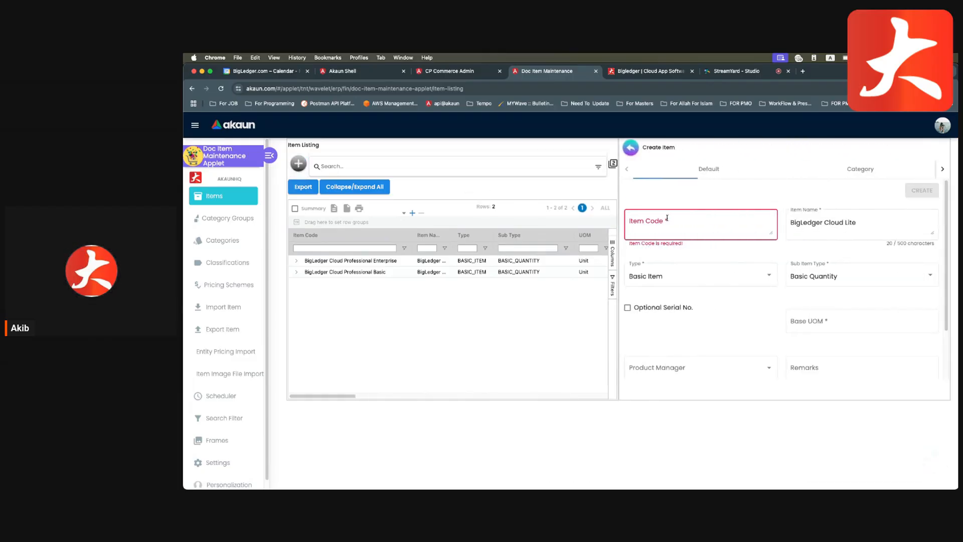
left_click(668, 224)
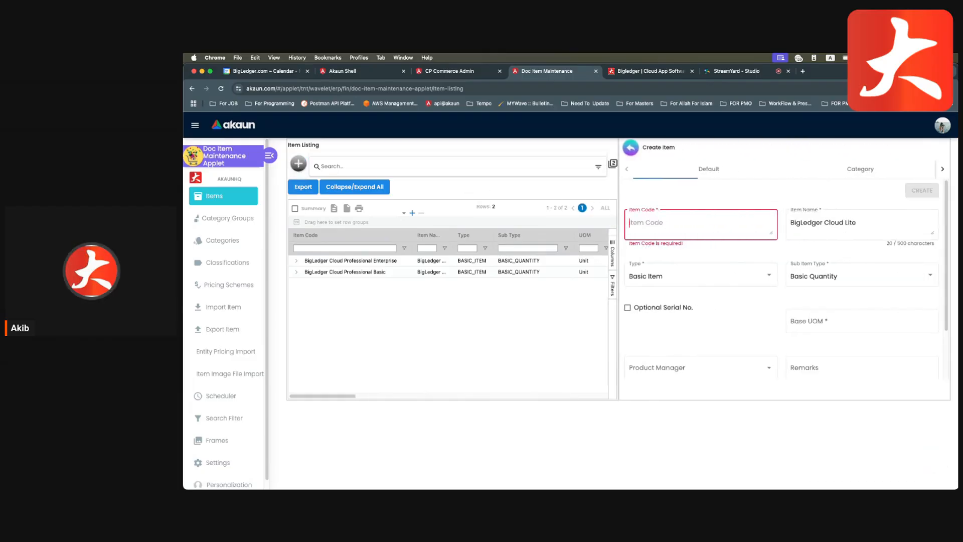
key("super+Tab")
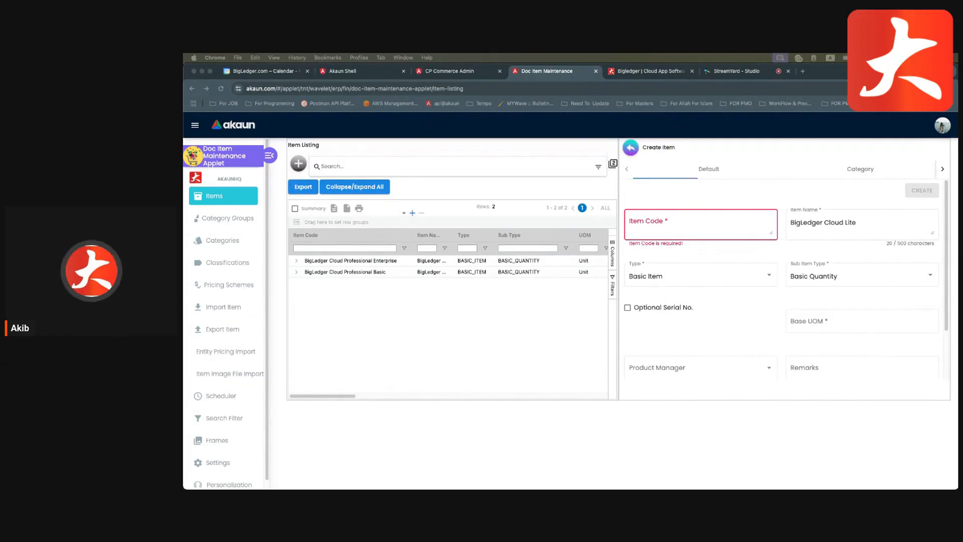
left_click(649, 226)
type("BigLedger Cloud Professional Lite")
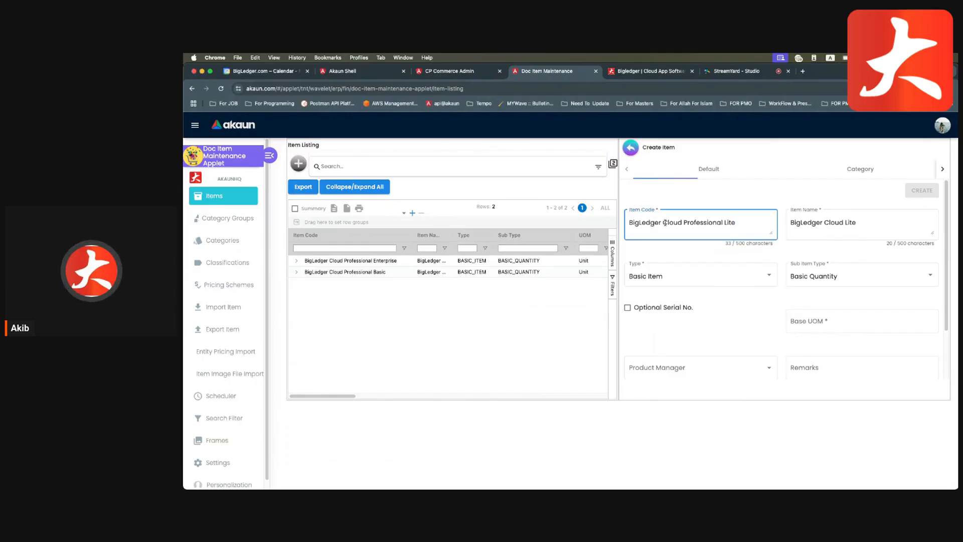
left_click(797, 228)
key("super+a")
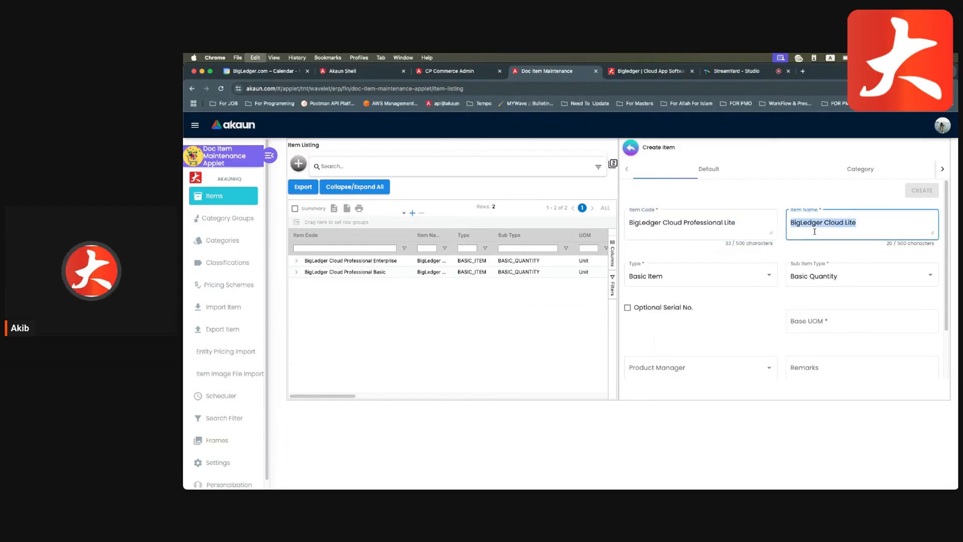
type("BigLedger Cloud Professional Lite")
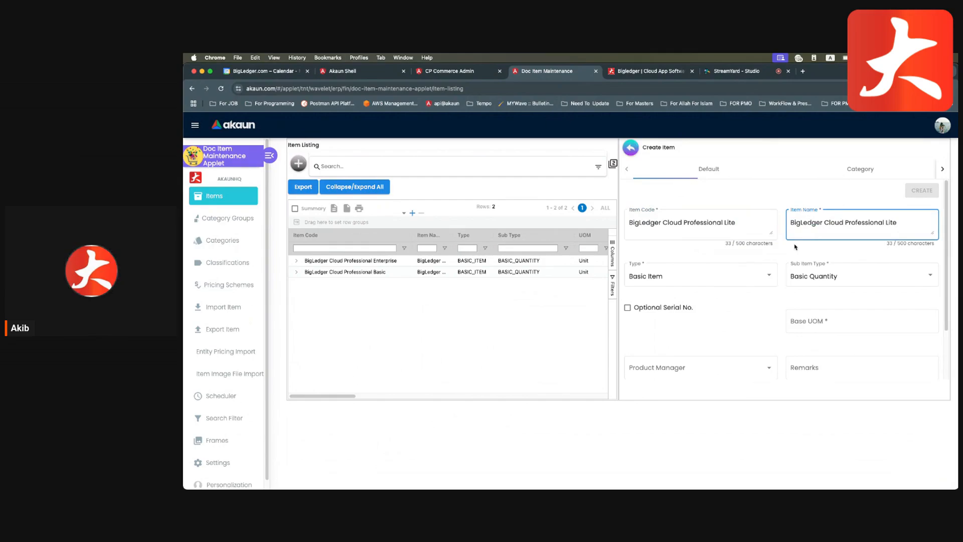
- Review the item types available for the new item, from Basic Item to Doc Header Adjustment, keeping Basic Item
left_click(652, 276)
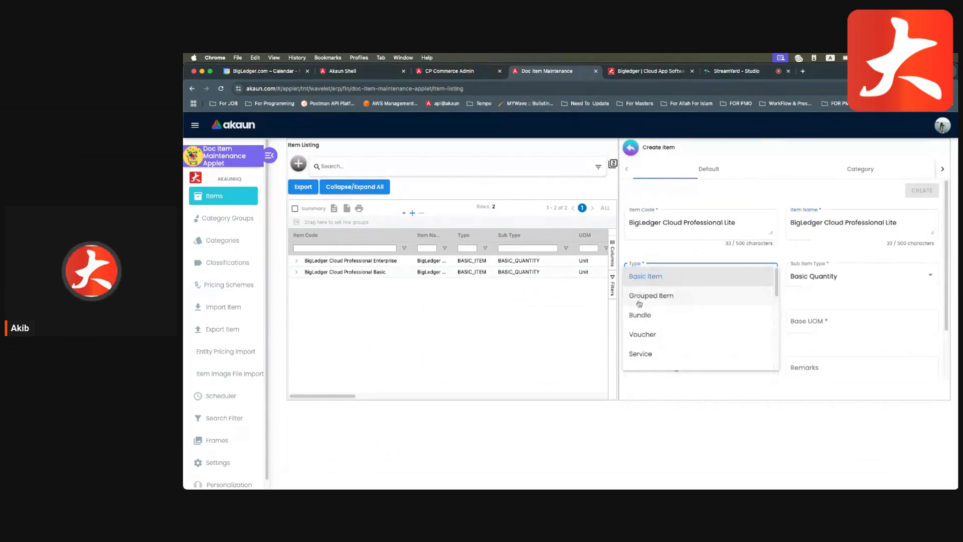
scroll(646, 334, "down", 1)
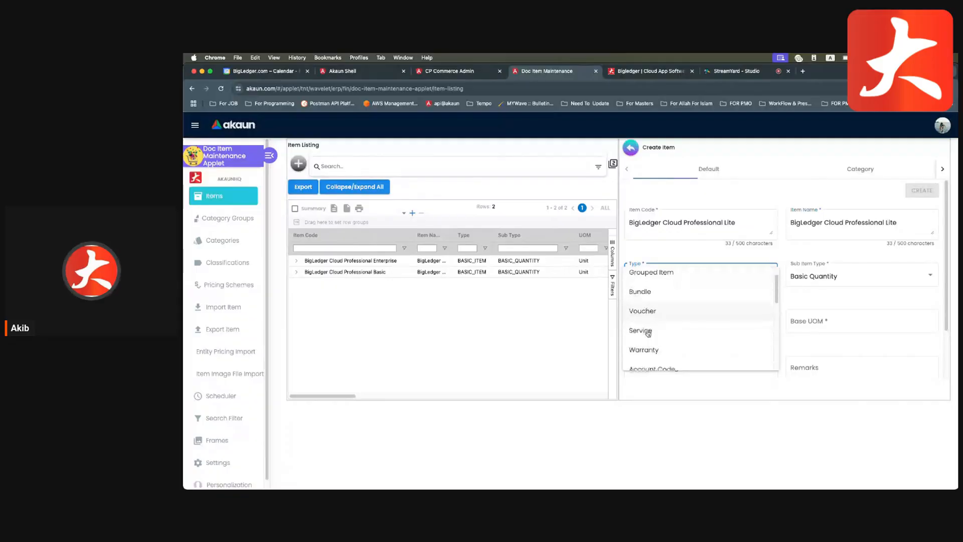
scroll(648, 331, "up", 1)
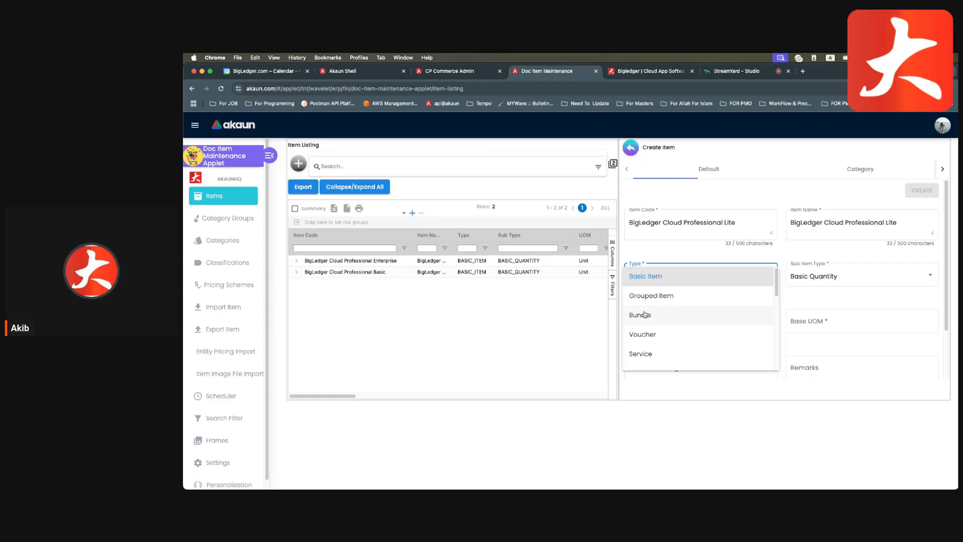
scroll(645, 315, "down", 1)
scroll(645, 314, "up", 1)
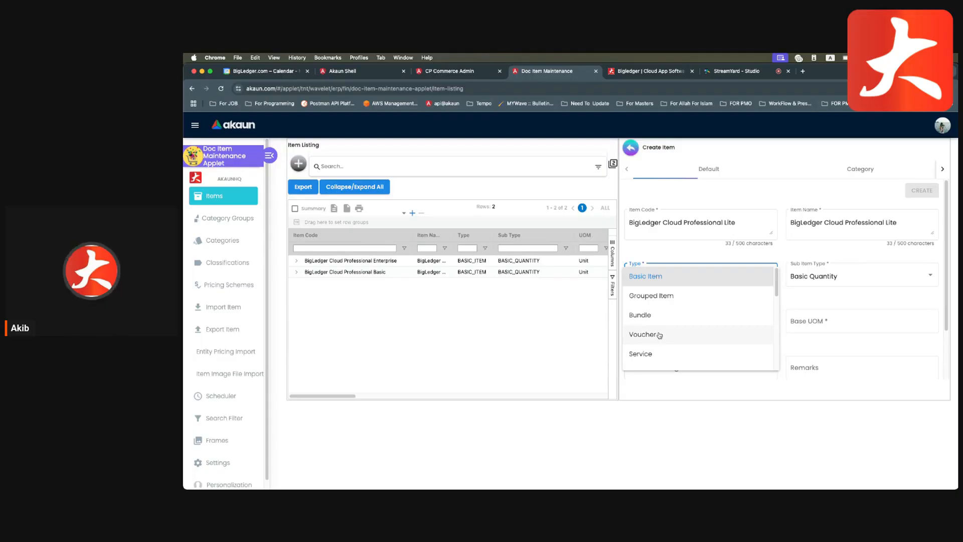
scroll(659, 335, "down", 1)
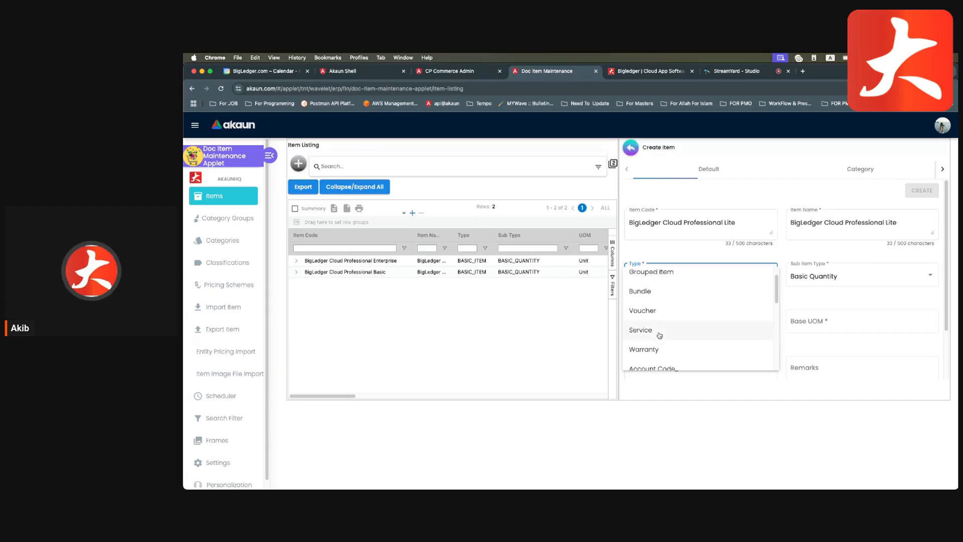
scroll(659, 335, "down", 1)
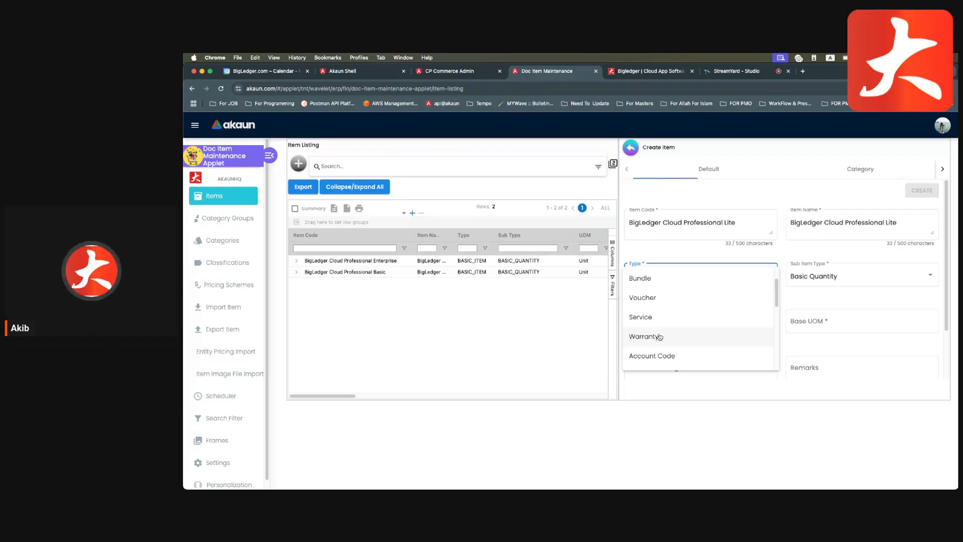
scroll(660, 336, "down", 1)
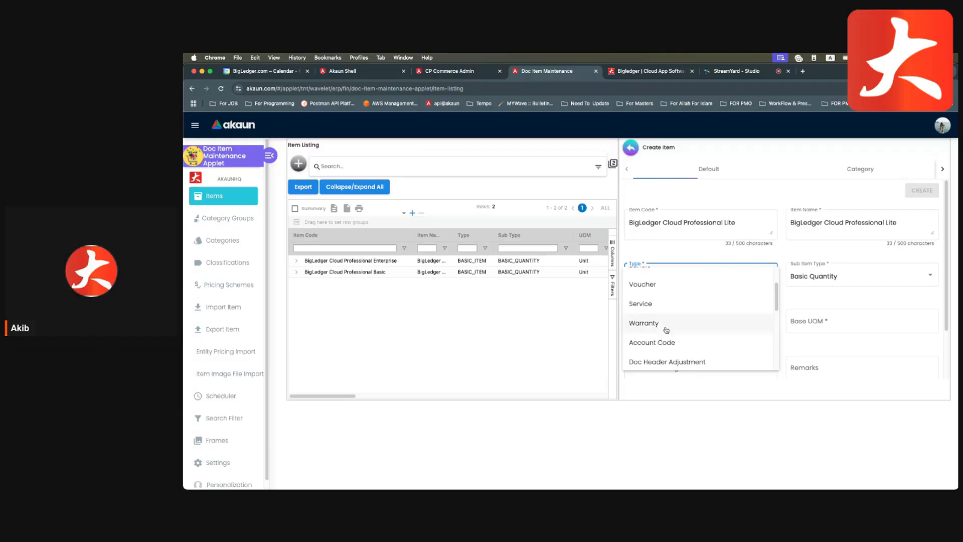
scroll(673, 301, "up", 1)
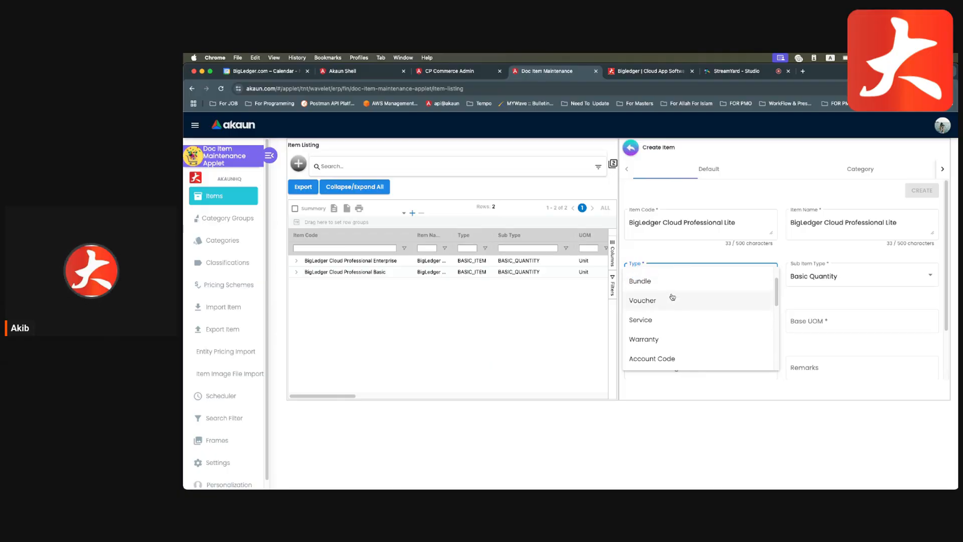
left_click(680, 252)
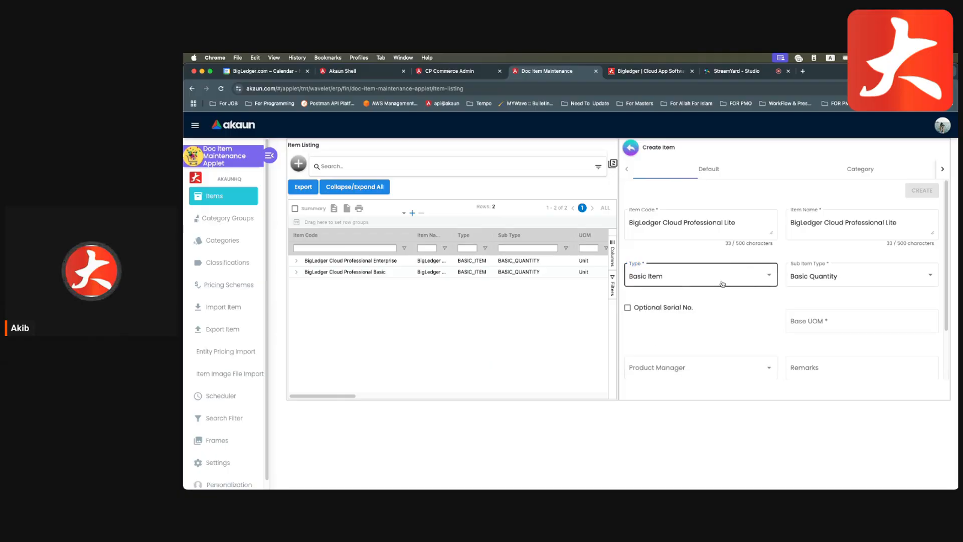
- Set the new item's base UOM to PCS and create the item
left_click(821, 321)
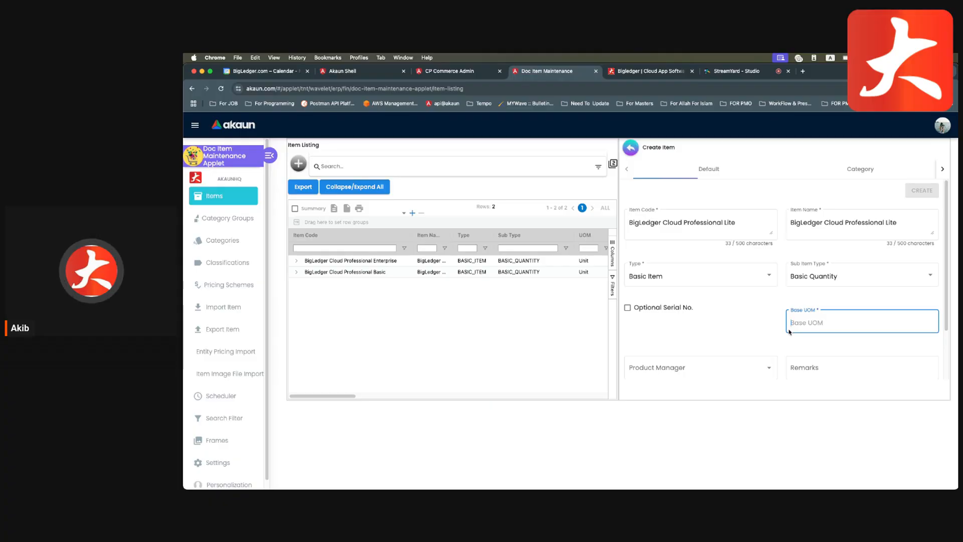
type("PCE")
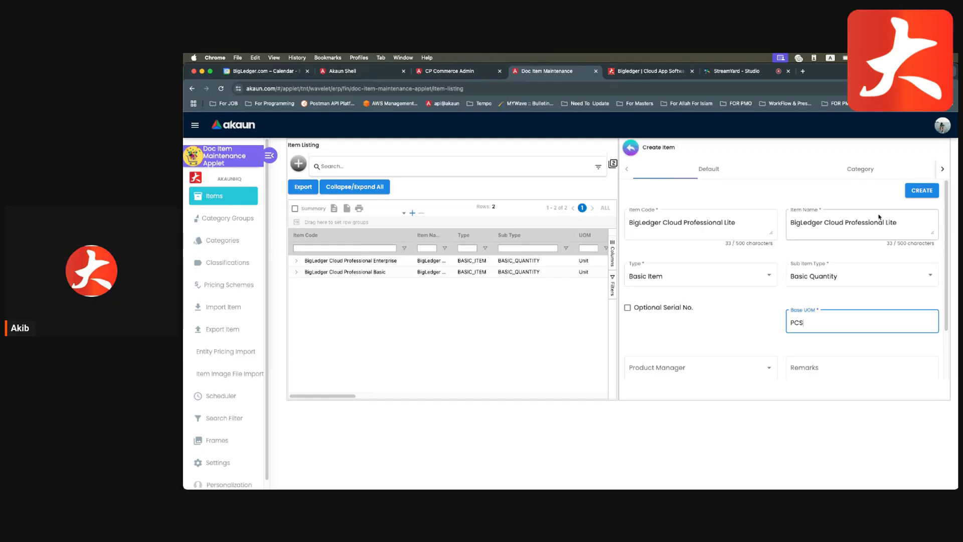
left_click(914, 195)
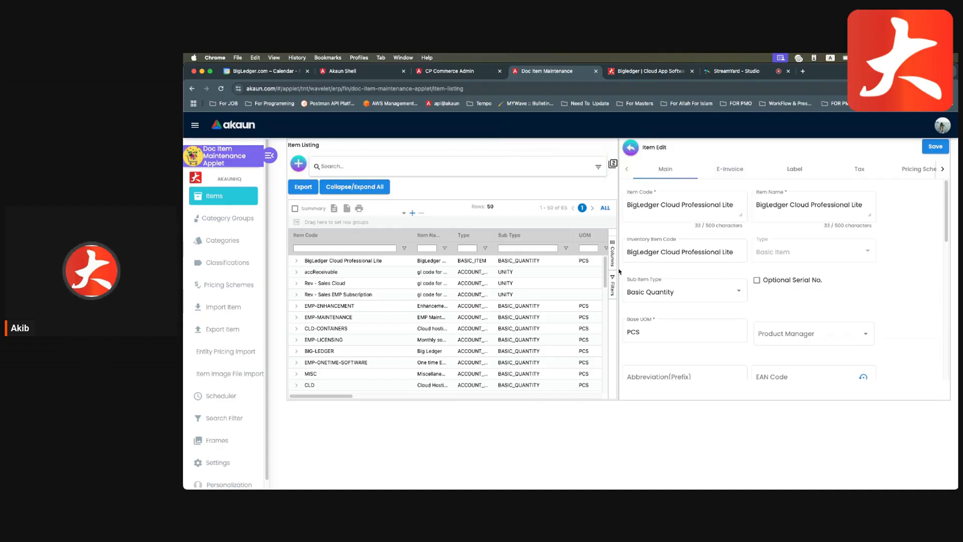
- Add the CLOUD SERVICE category as a label to the BigLedger Cloud Professional Lite item
left_click(817, 171)
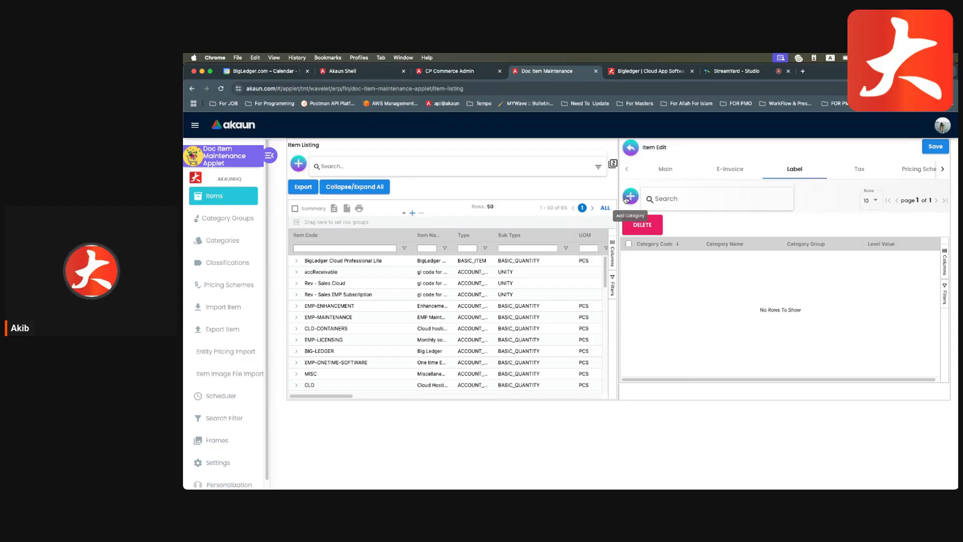
left_click(631, 198)
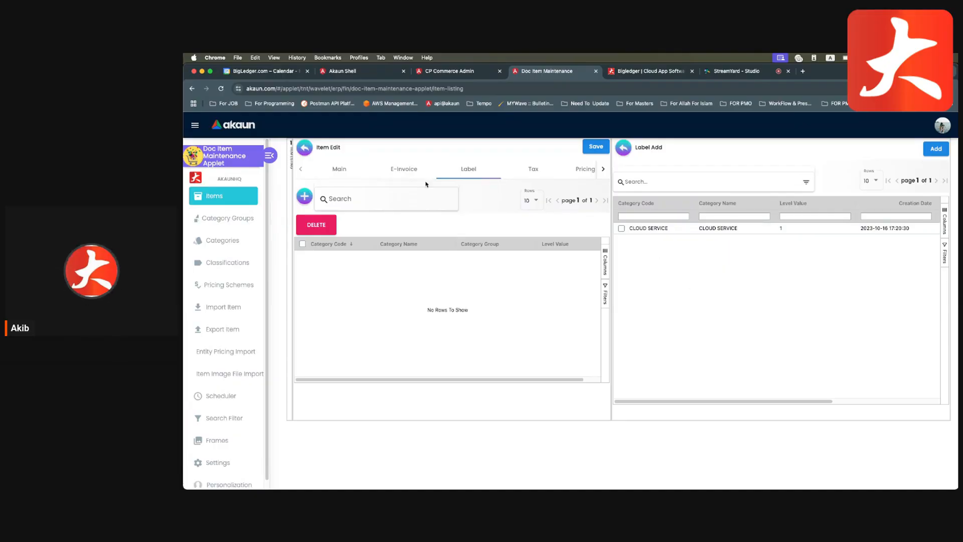
left_click(621, 228)
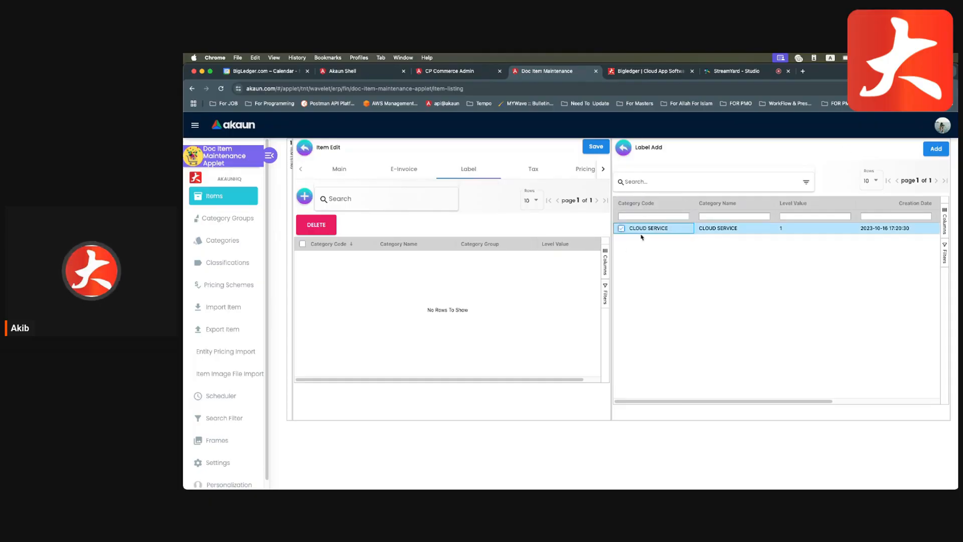
left_click(936, 149)
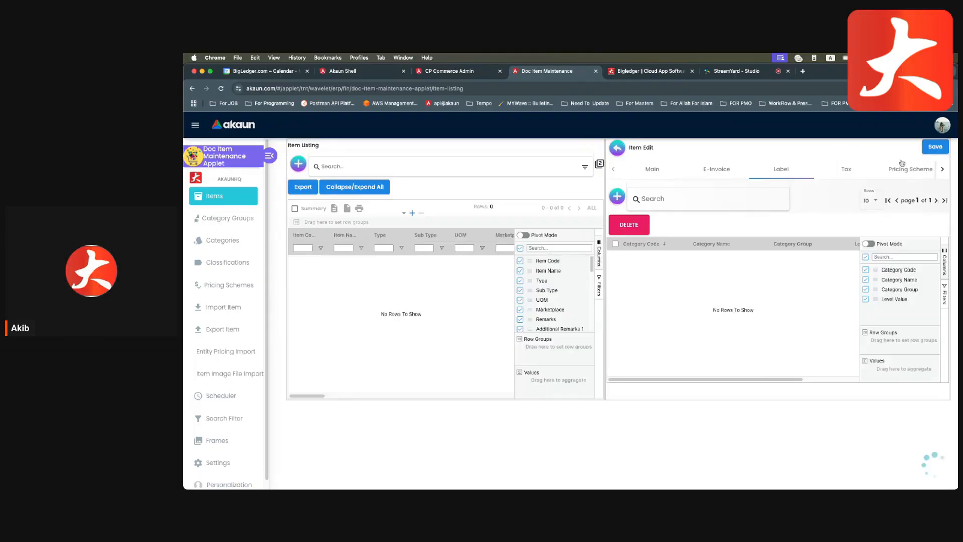
- Examine the item's pricing schemes together with their sales and purchase unit price columns
left_click(918, 169)
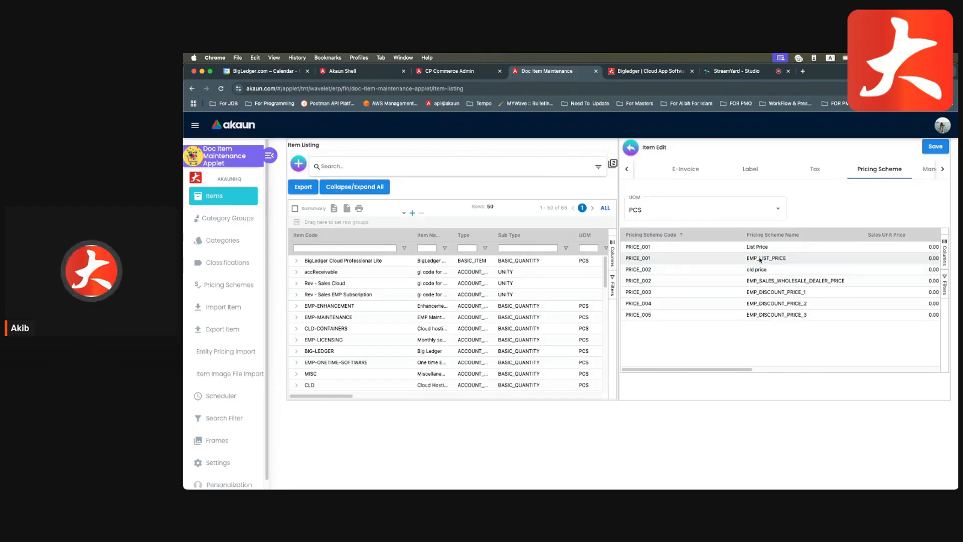
scroll(752, 265, "right", 3)
scroll(750, 263, "right", 1)
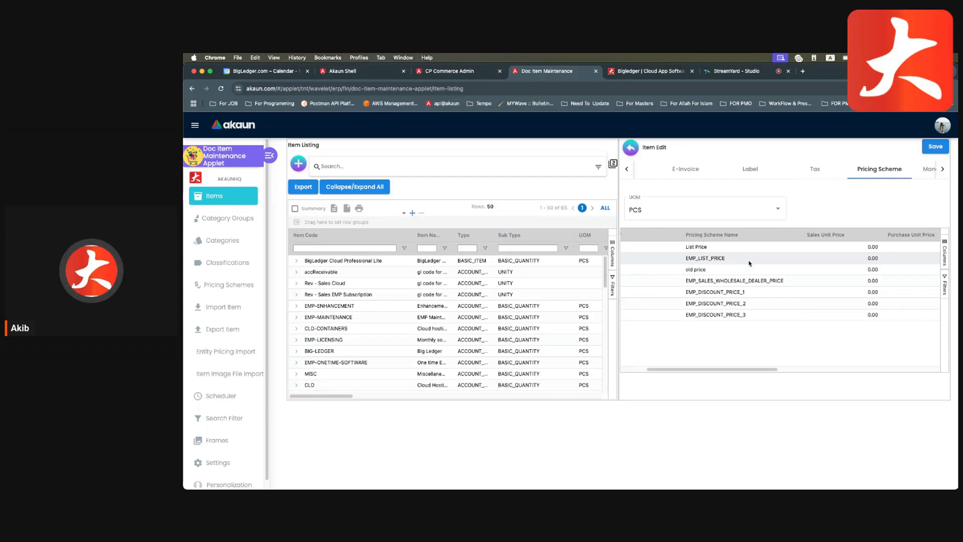
scroll(749, 263, "left", 4)
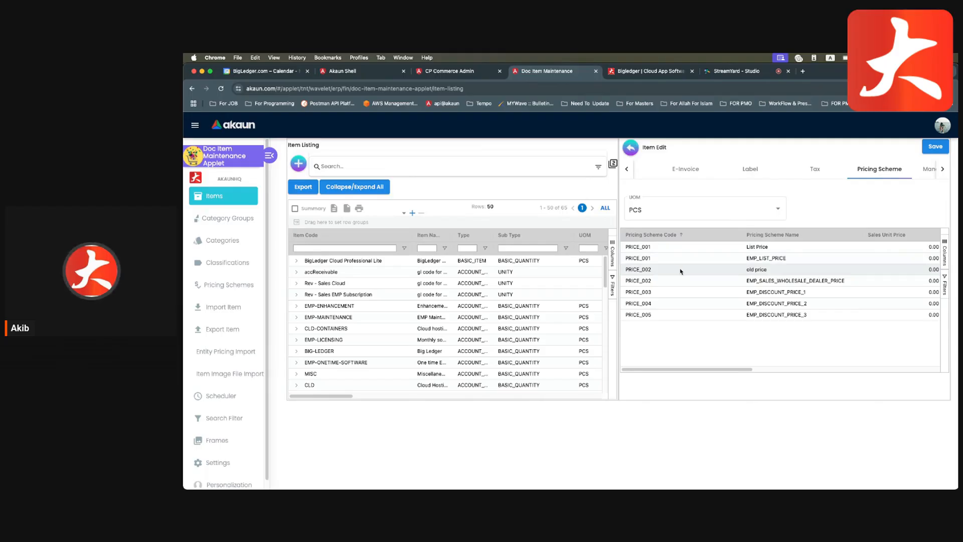
- Switch to CP Commerce Admin and check the pricing scheme assigned to the web-store.akaun.com website
left_click(468, 75)
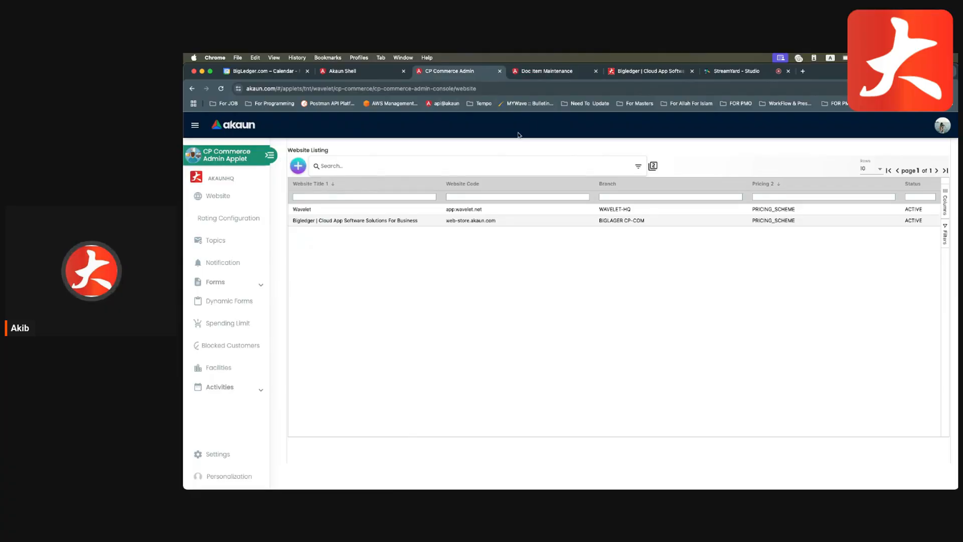
left_click(473, 166)
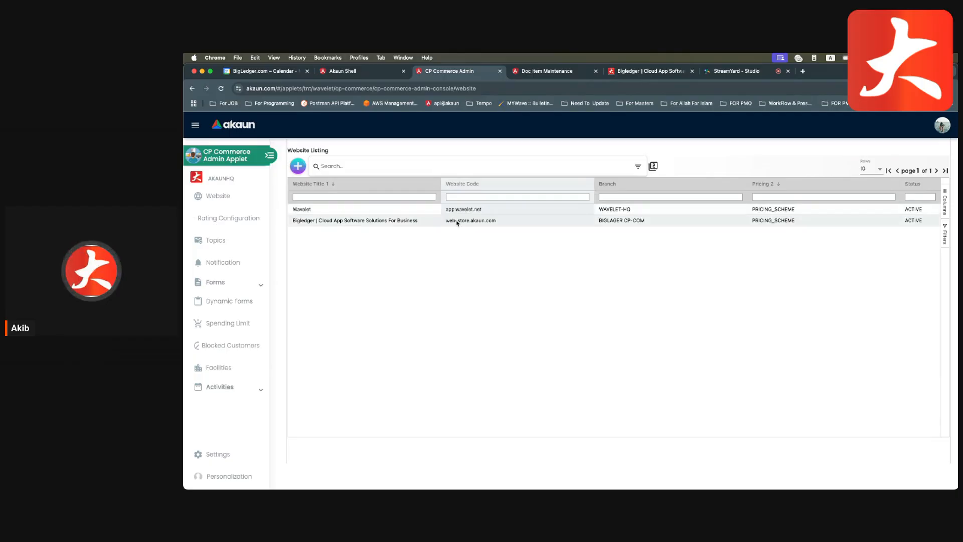
left_click(458, 222)
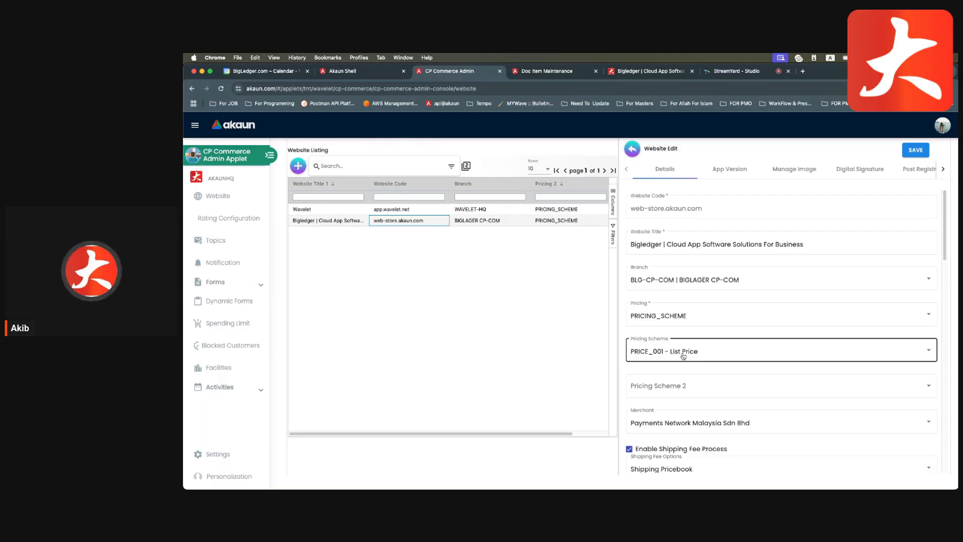
- Switch back to Doc Item Maintenance and set the EMP_LIST_PRICE sales unit price including tax to 100.00
left_click(543, 73)
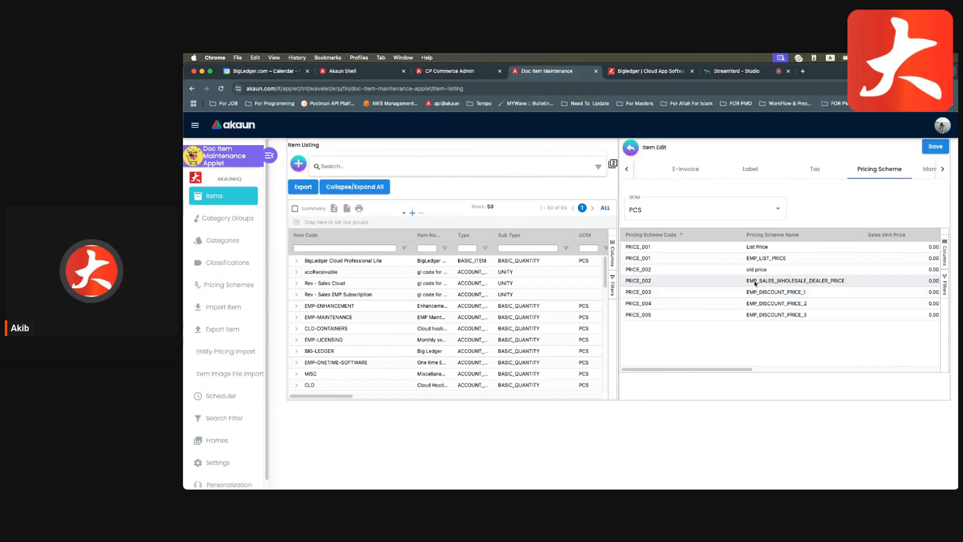
left_click(755, 258)
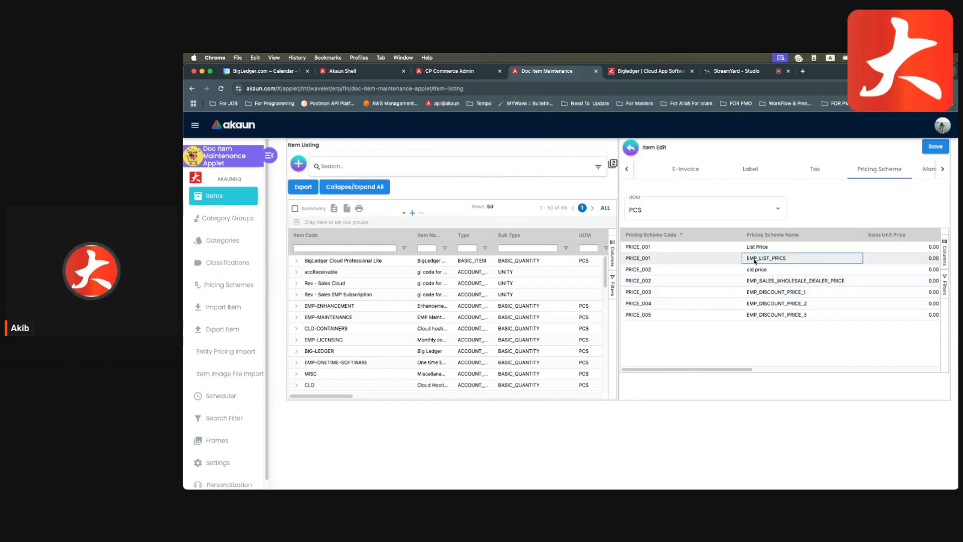
scroll(662, 297, "down", 10)
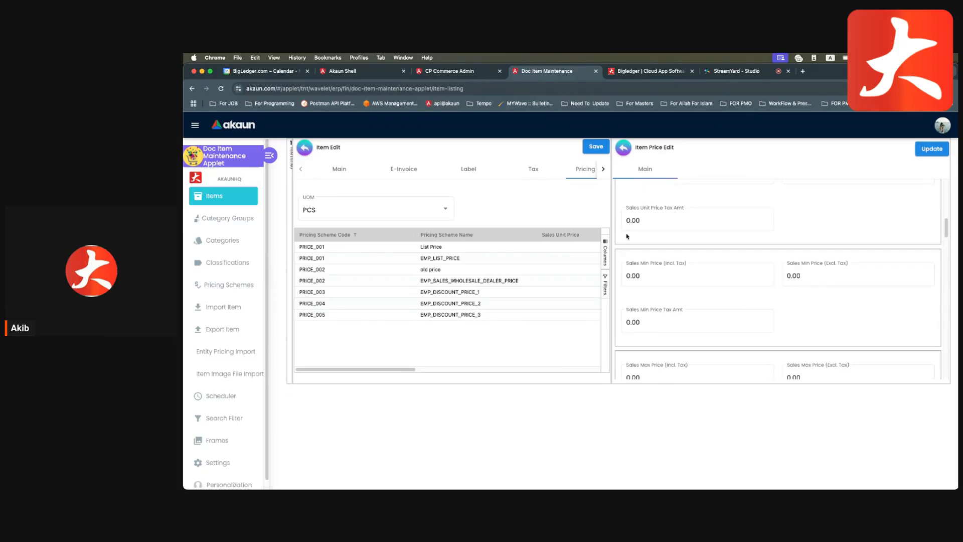
scroll(646, 247, "up", 2)
scroll(646, 248, "up", 1)
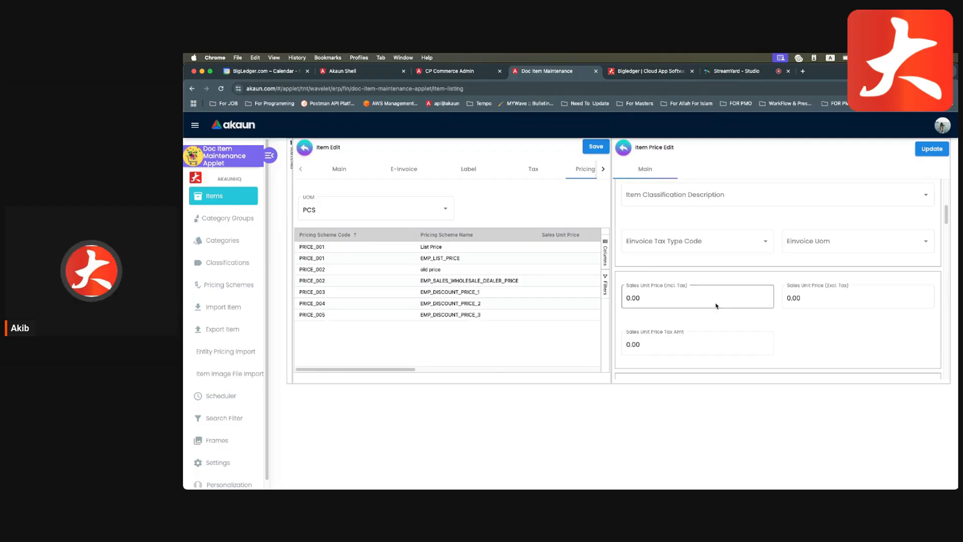
double_click(628, 299)
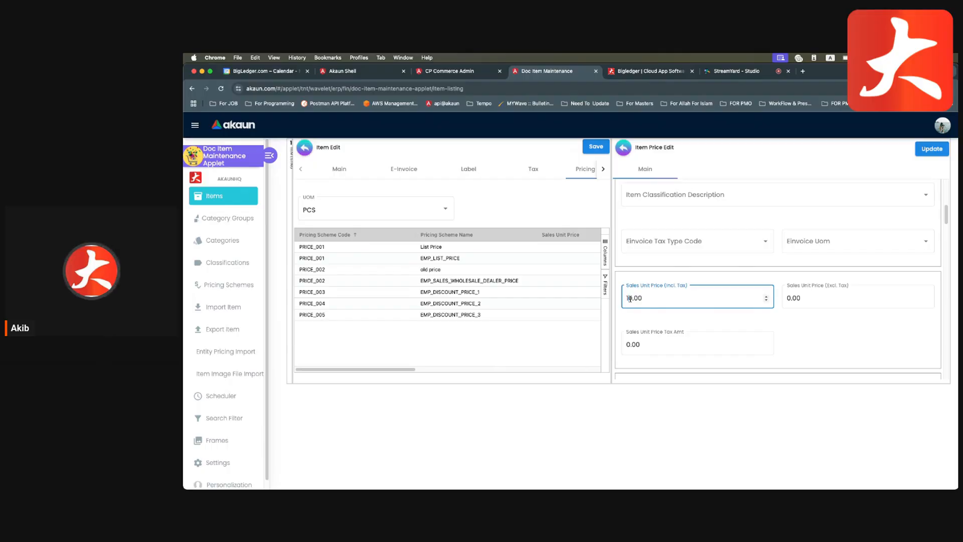
type("0")
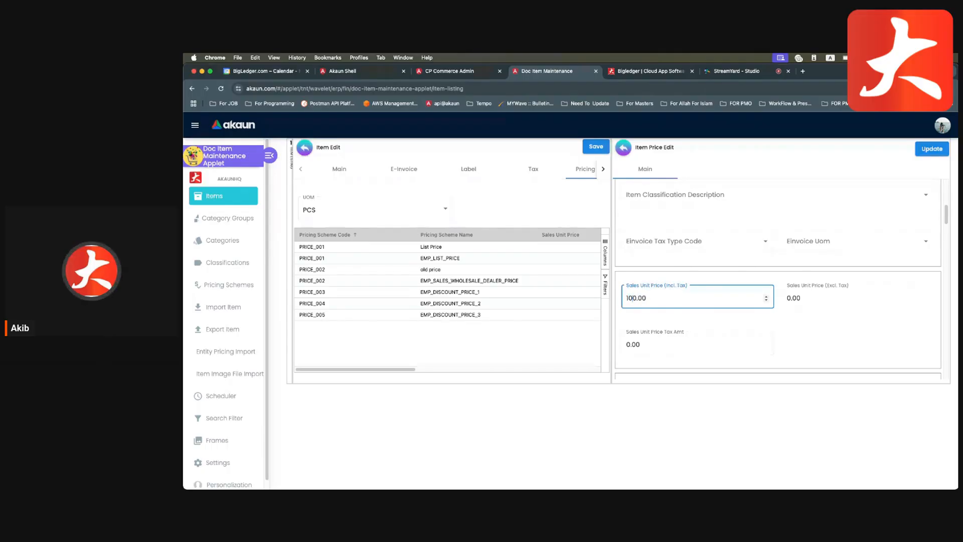
scroll(664, 309, "down", 2)
double_click(660, 293)
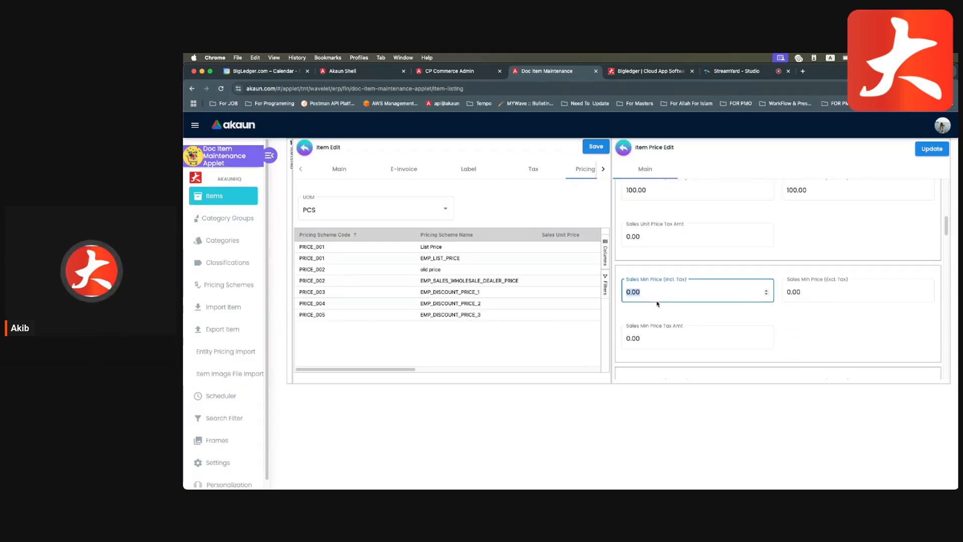
scroll(661, 294, "down", 10)
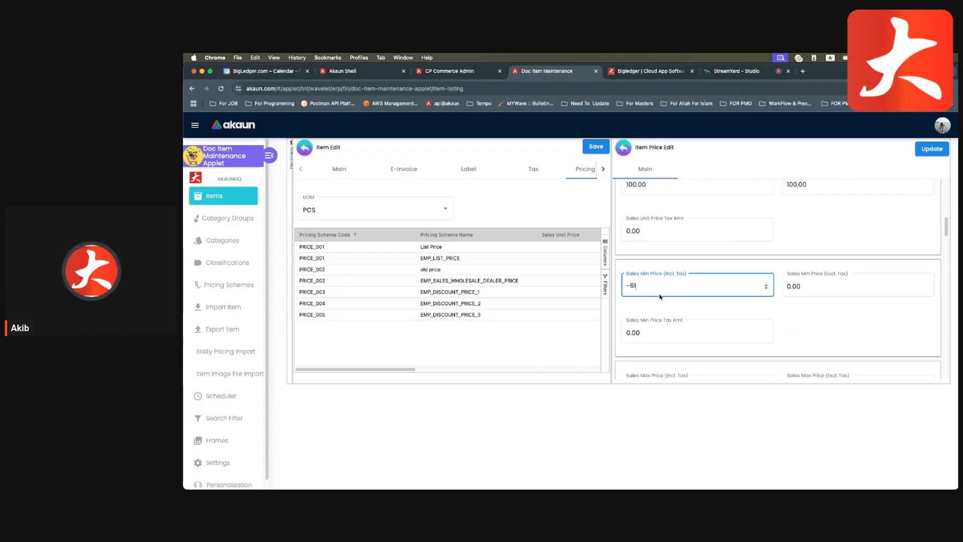
key("BackSpace")
key("BackSpace")
key("BackSpace")
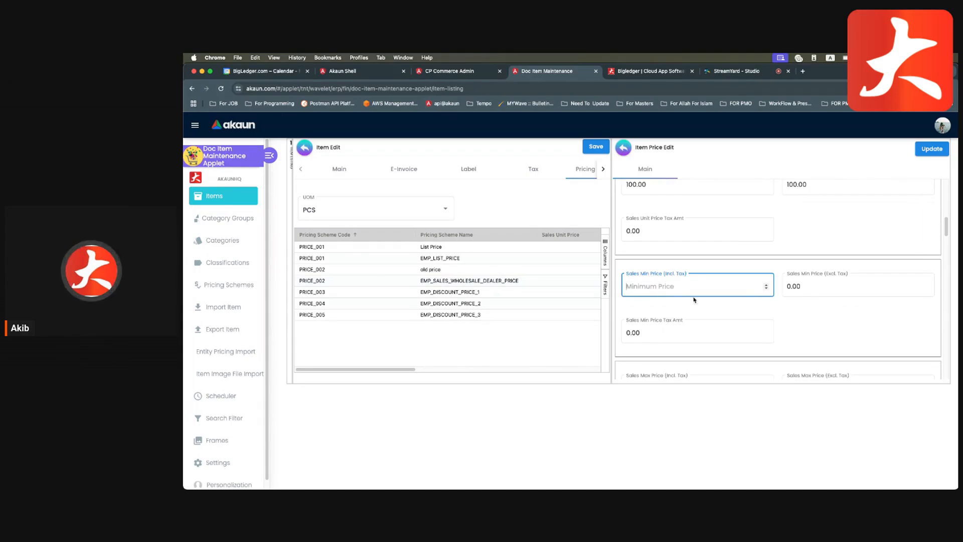
left_click(809, 322)
scroll(788, 331, "down", 3)
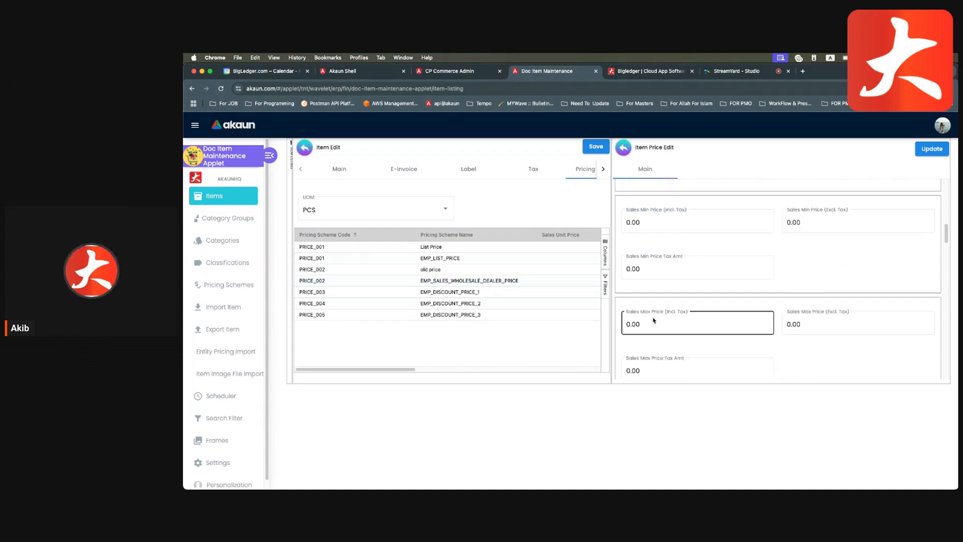
- Review the remaining maximum, before-discount and promotion price fields of EMP_LIST_PRICE and save the item price update
scroll(780, 346, "down", 6)
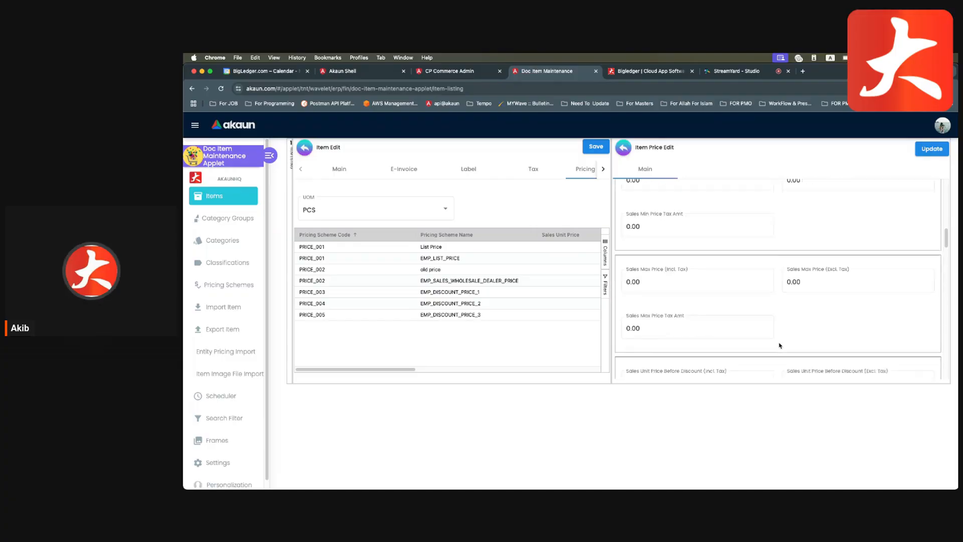
left_click(638, 307)
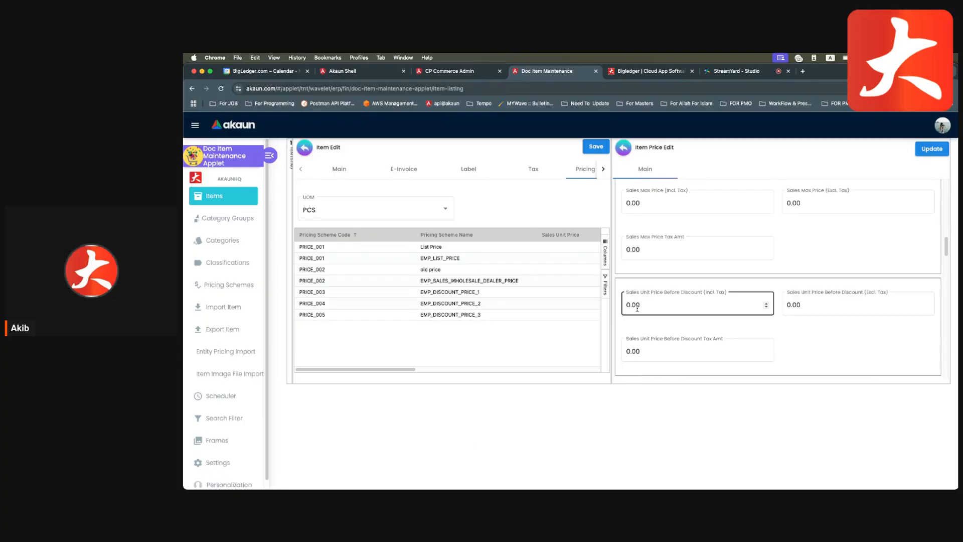
scroll(667, 314, "down", 5)
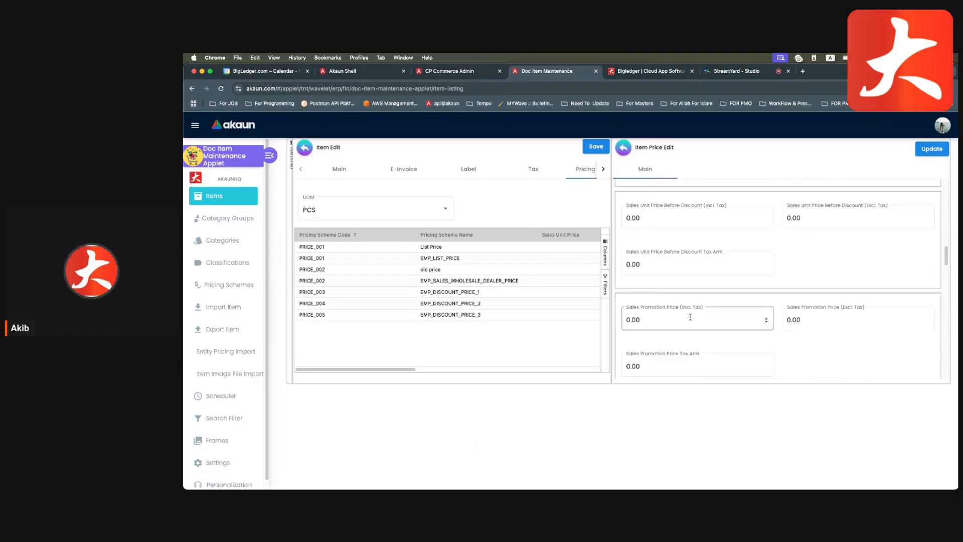
scroll(692, 320, "down", 6)
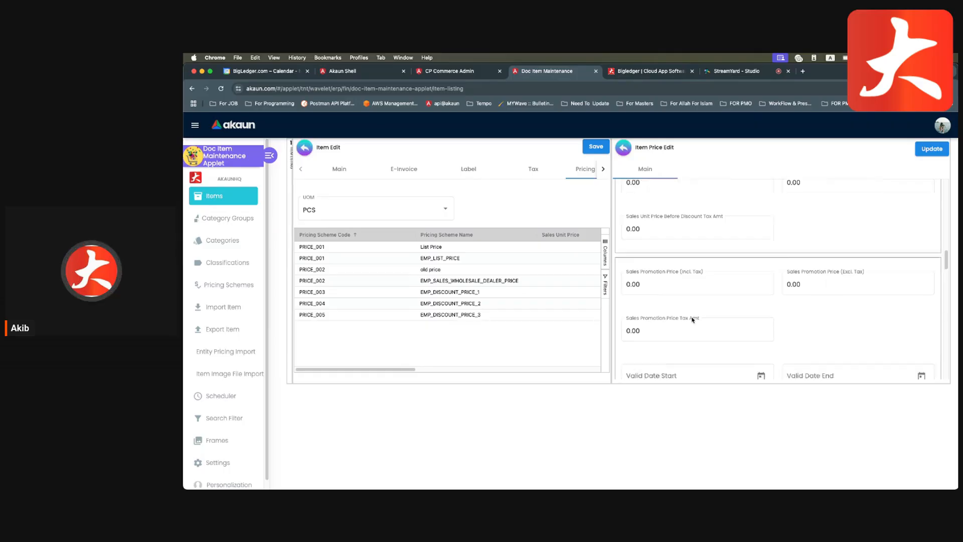
left_click(698, 252)
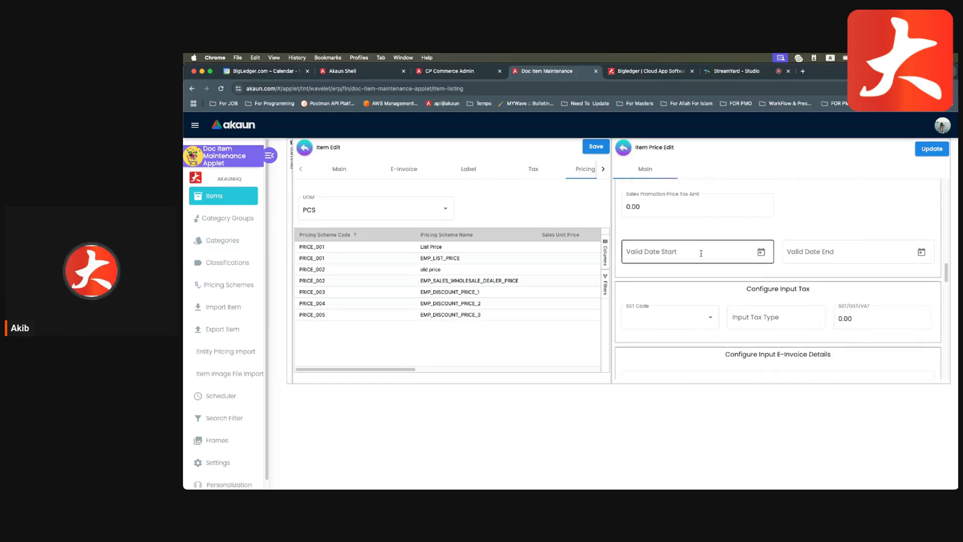
scroll(690, 254, "up", 2)
left_click(691, 253)
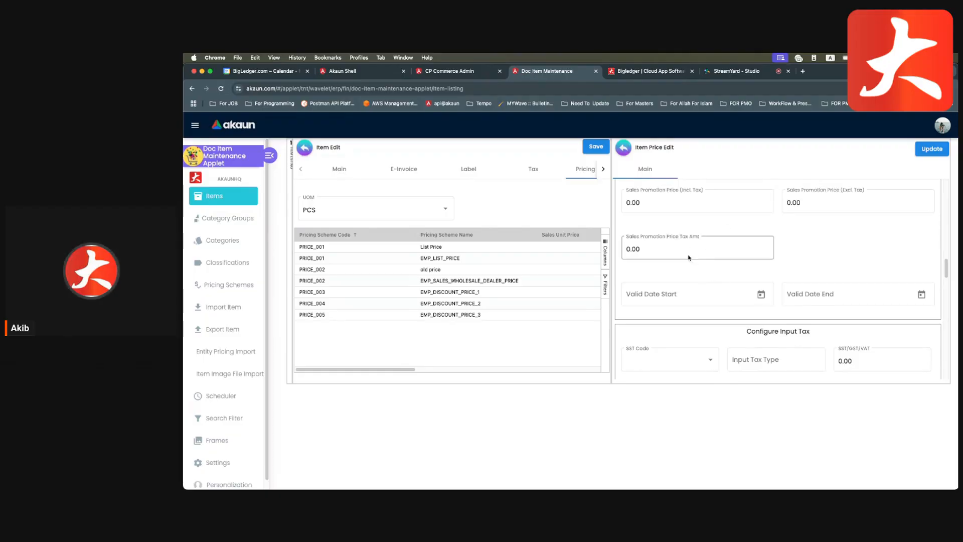
scroll(712, 248, "down", 10)
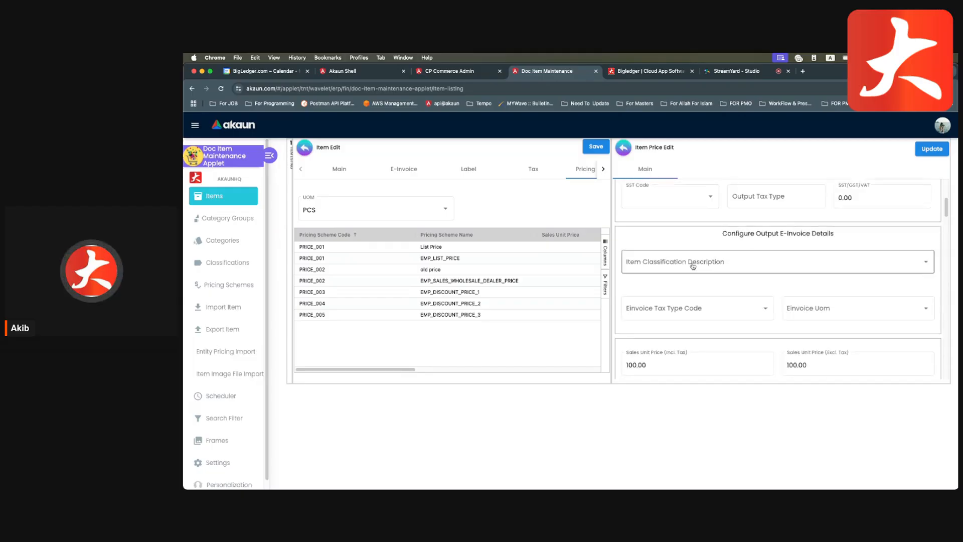
left_click(926, 153)
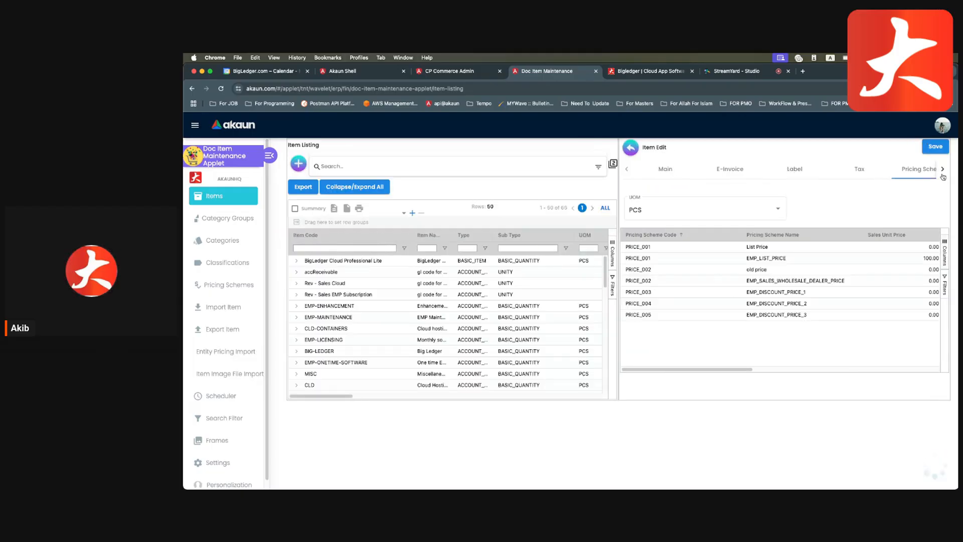
- Add the BIGLAGER CP-COM store (BLG-CP-COM, CP Commerce) to the item's marketplace stores
left_click(942, 169)
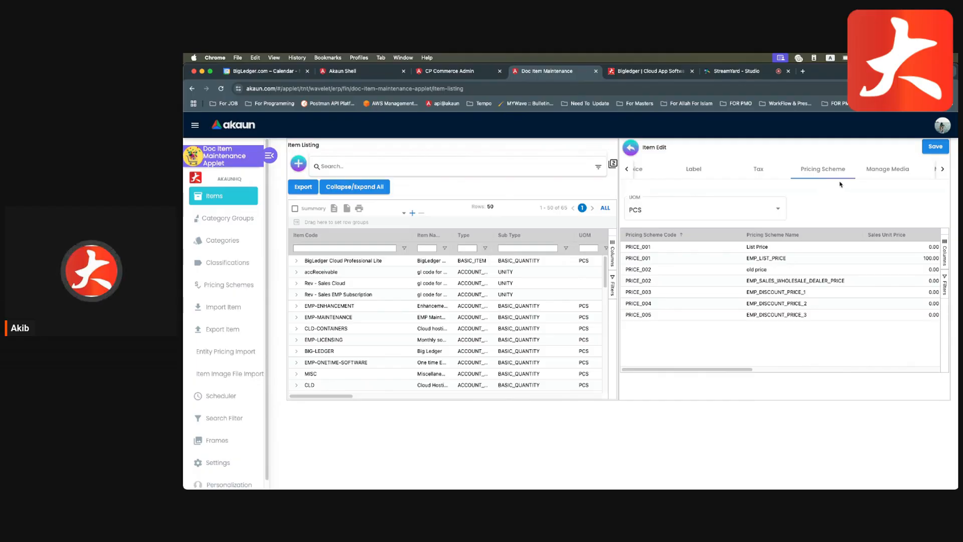
left_click(926, 176)
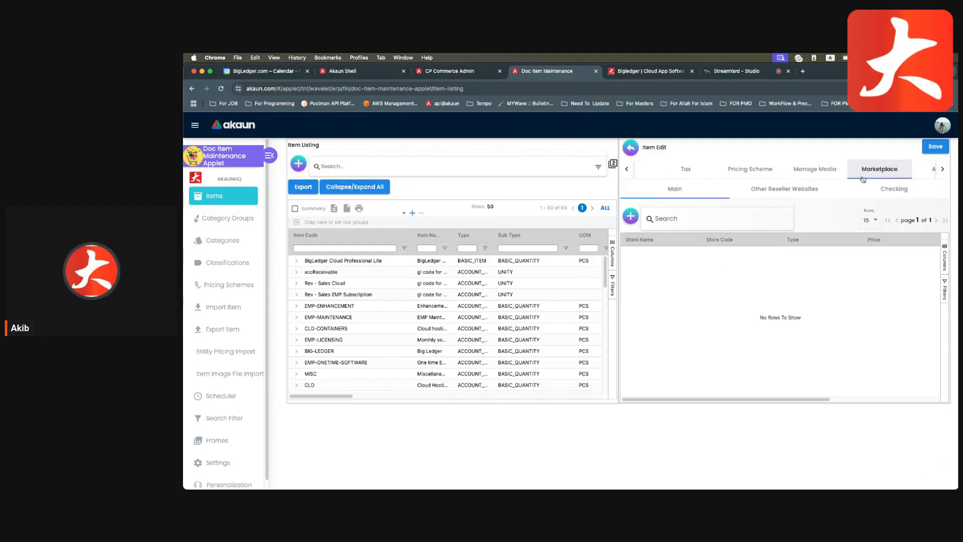
left_click(633, 217)
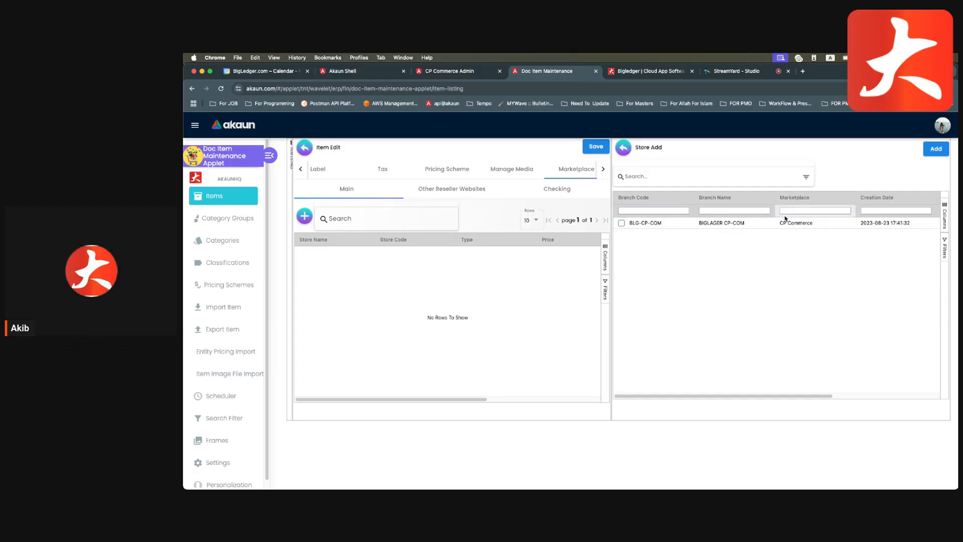
left_click(622, 223)
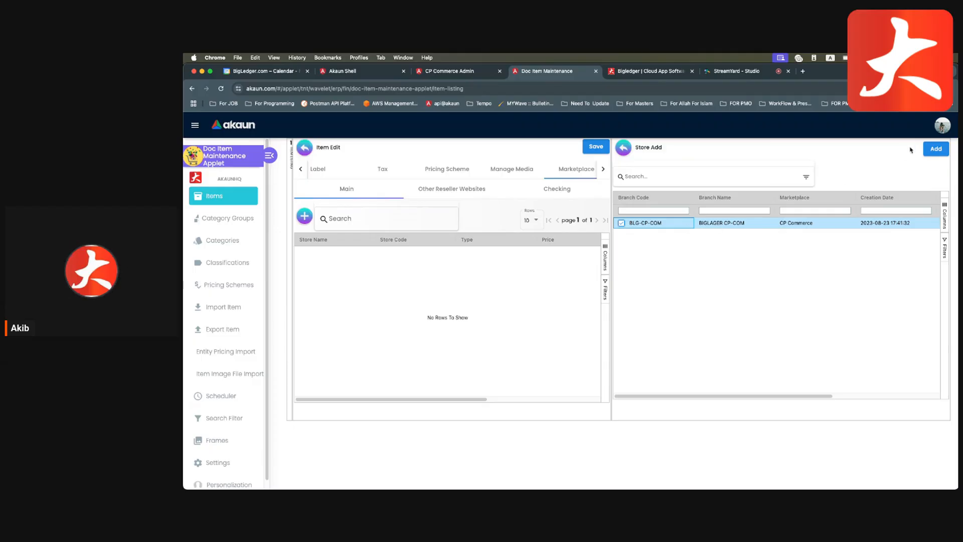
left_click(937, 150)
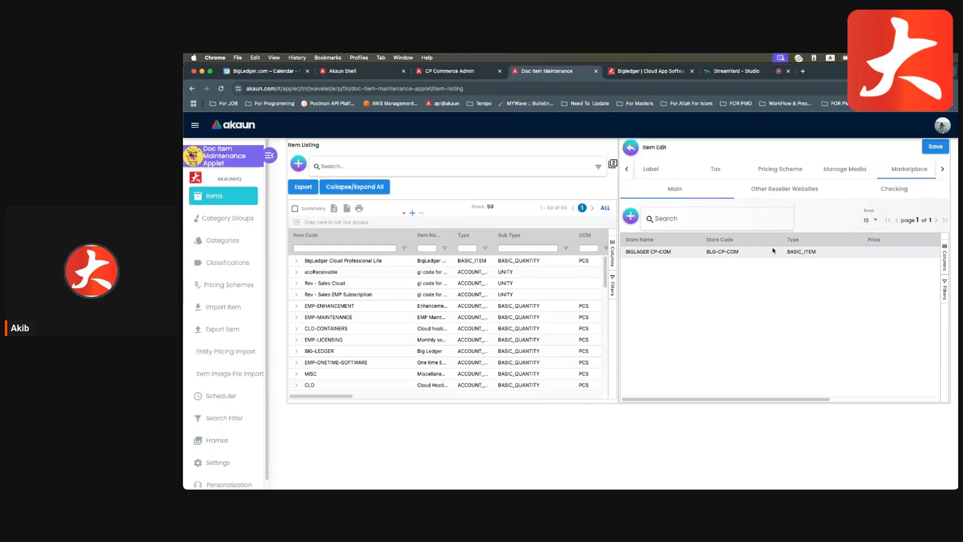
- Prepare a new image for the BLG-CP-COM marketplace product from images (1).jpeg with the file category Main
left_click(719, 253)
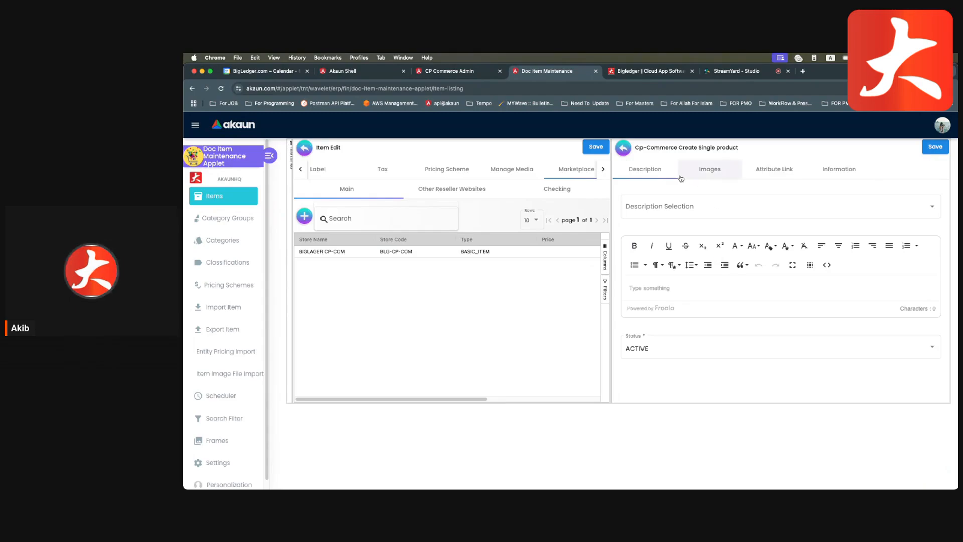
left_click(669, 284)
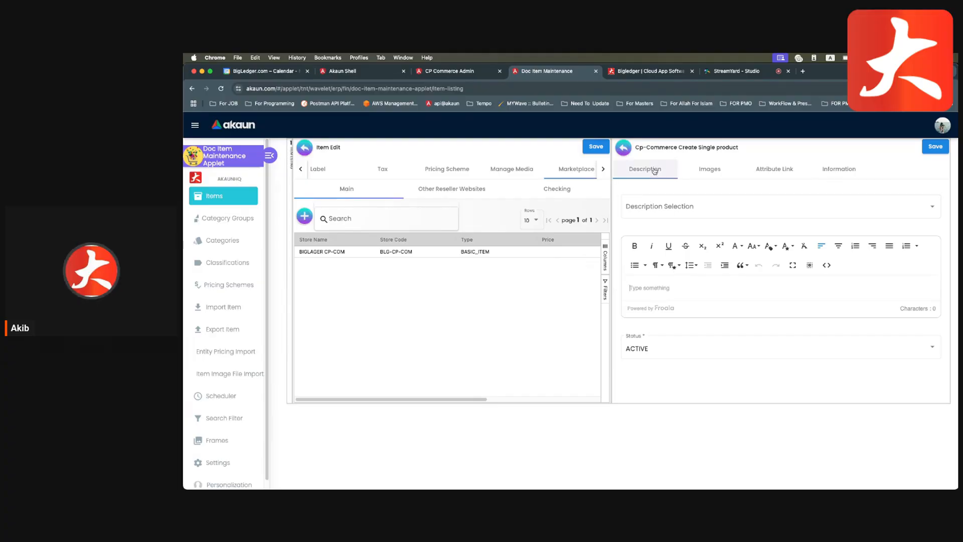
left_click(710, 169)
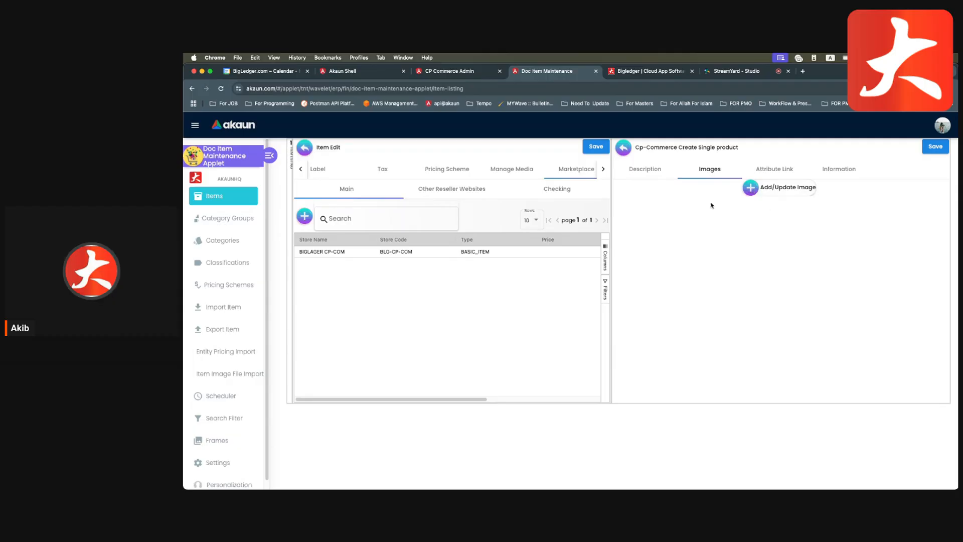
left_click(754, 189)
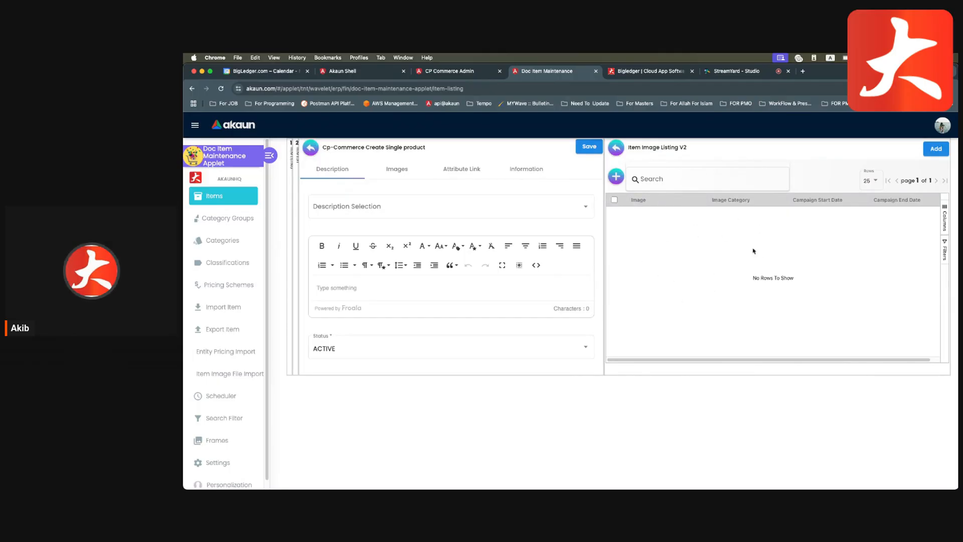
left_click(617, 177)
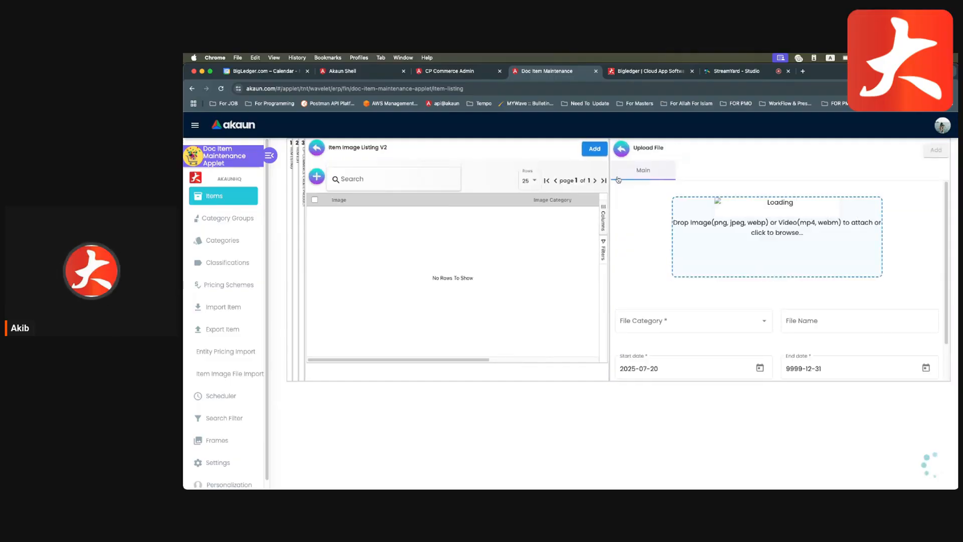
left_click(729, 217)
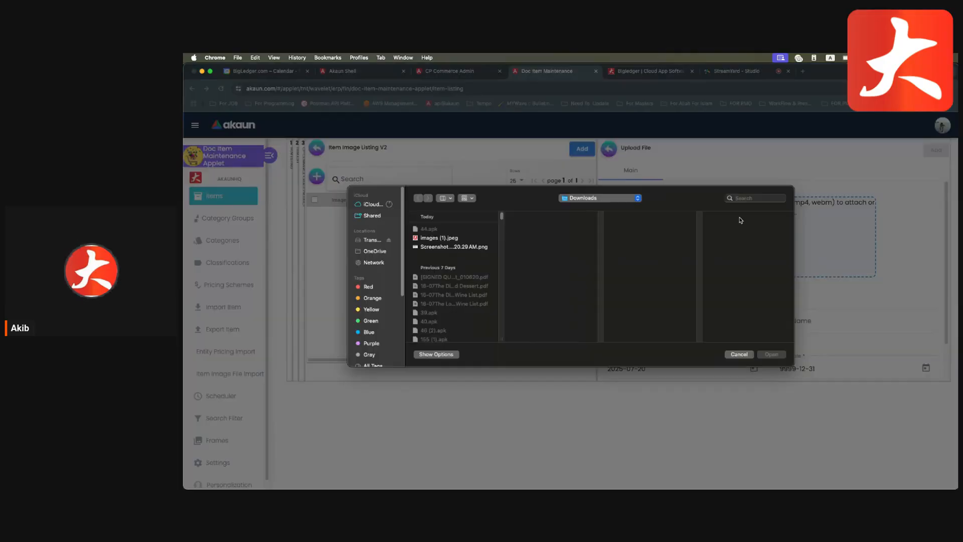
left_click(429, 238)
left_click(771, 354)
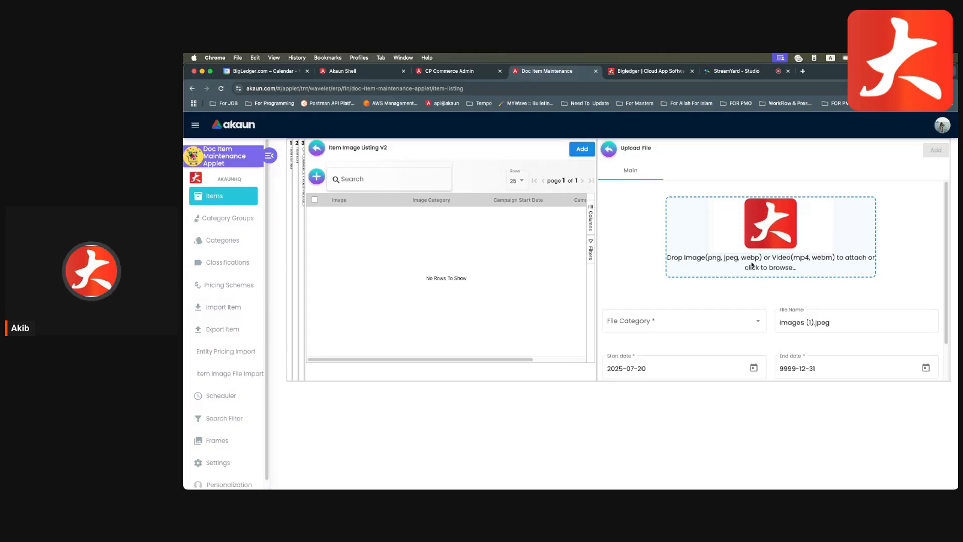
left_click(723, 318)
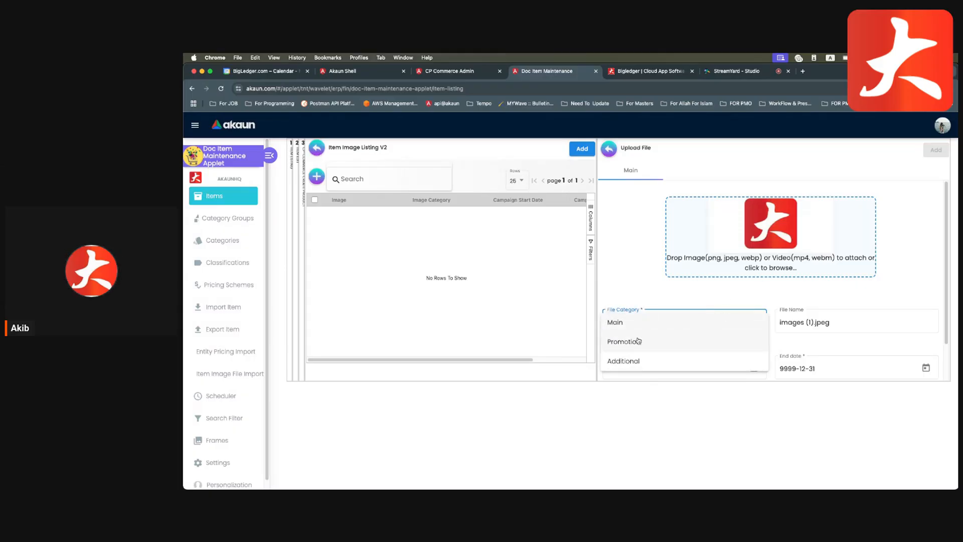
left_click(615, 323)
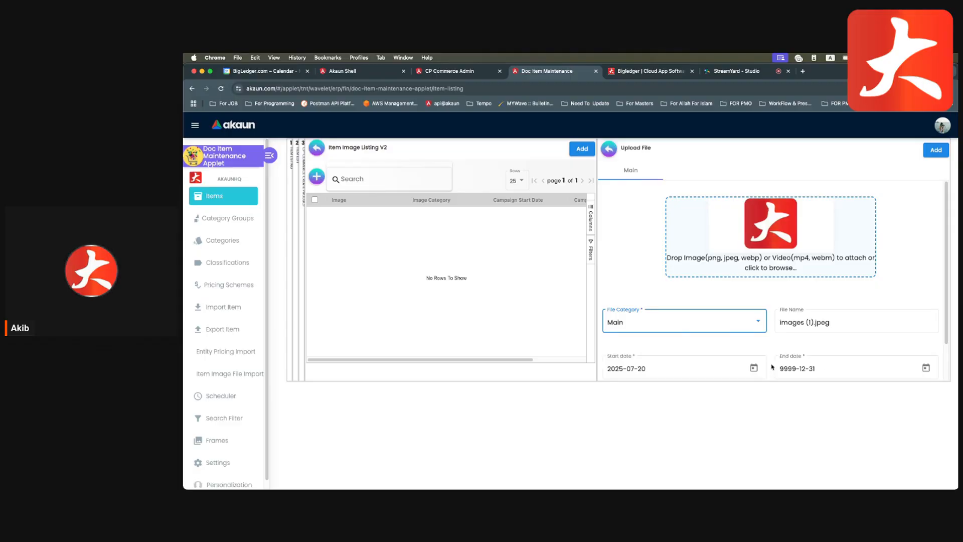
- Try the Promotion file category with the start and end date fields, and return the image to the Main category
left_click(711, 323)
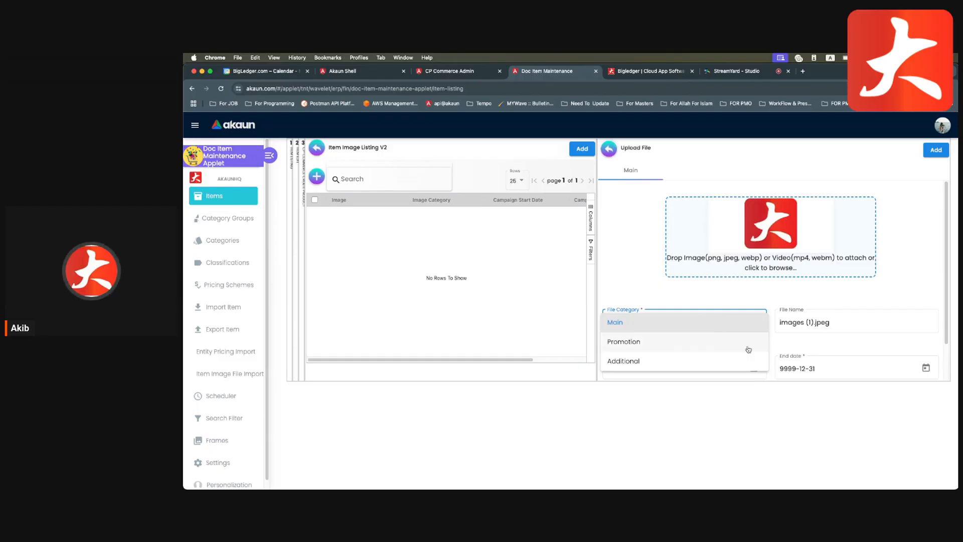
left_click(665, 345)
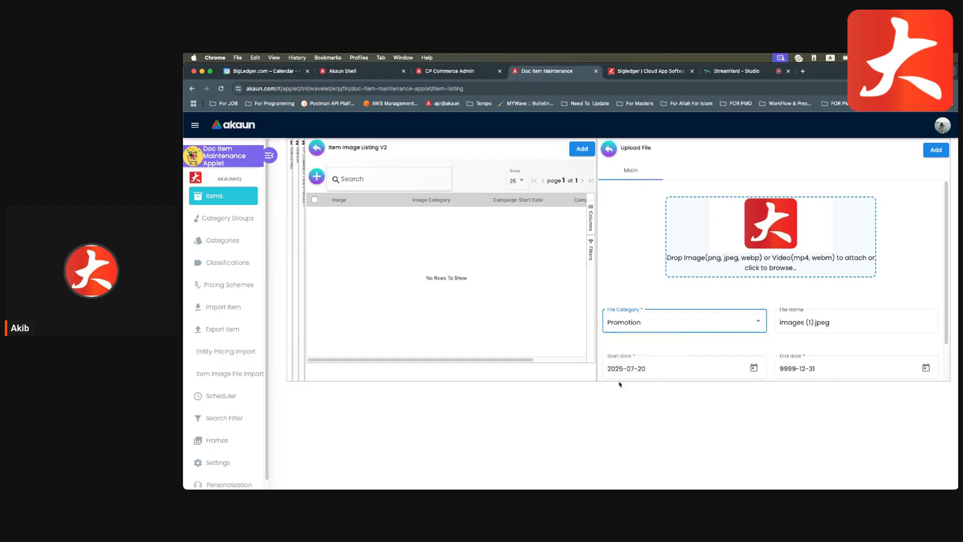
triple_click(642, 367)
left_click(890, 365)
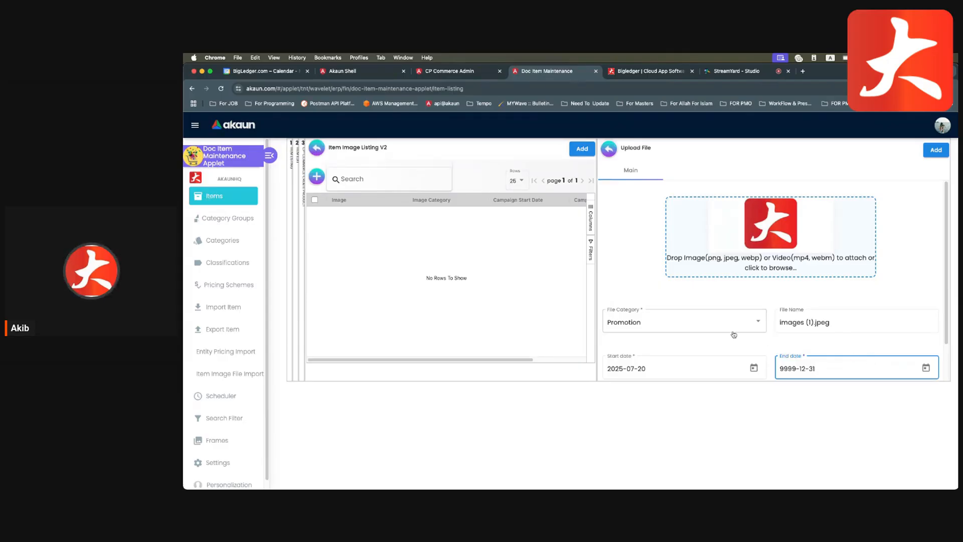
left_click(653, 321)
left_click(637, 303)
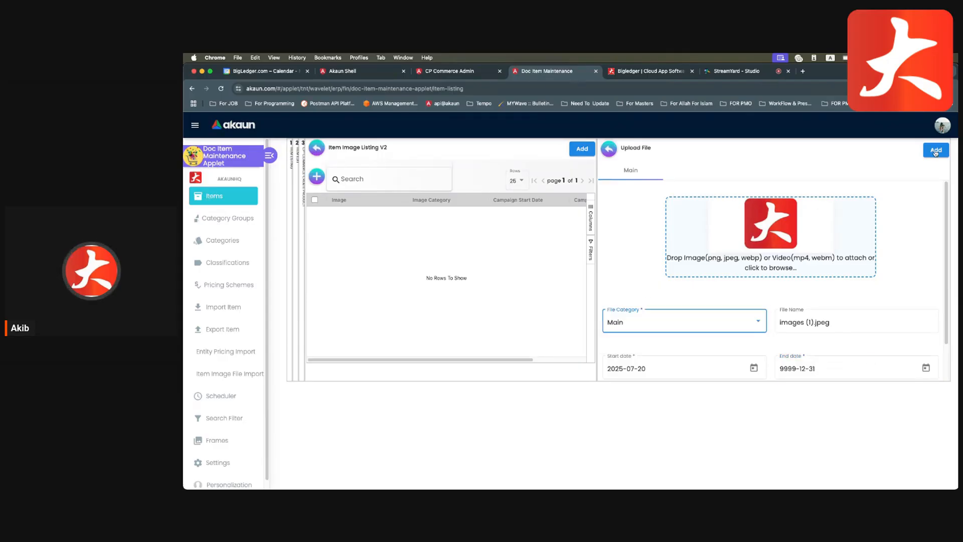
- Upload the Main image, attach it to the marketplace product and check the product's images
left_click(936, 151)
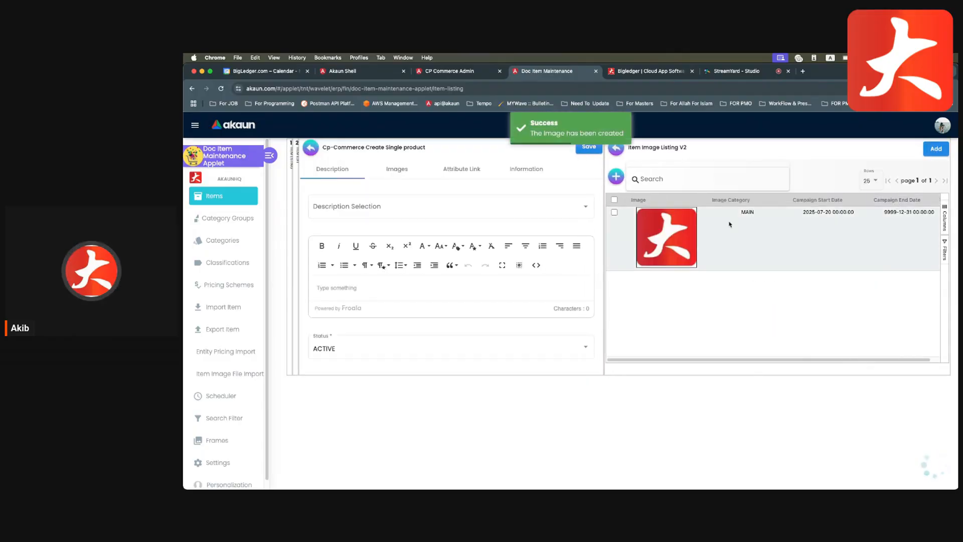
left_click(614, 213)
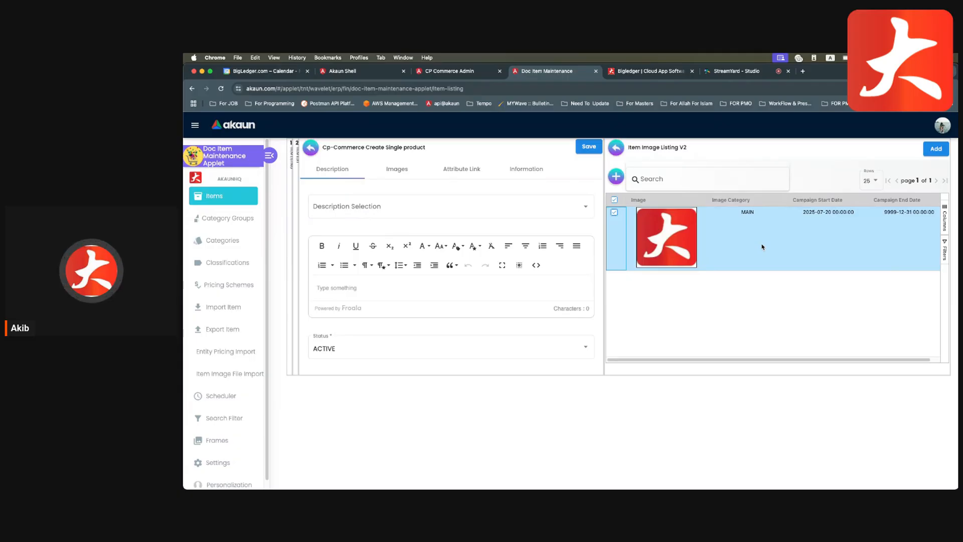
left_click(935, 149)
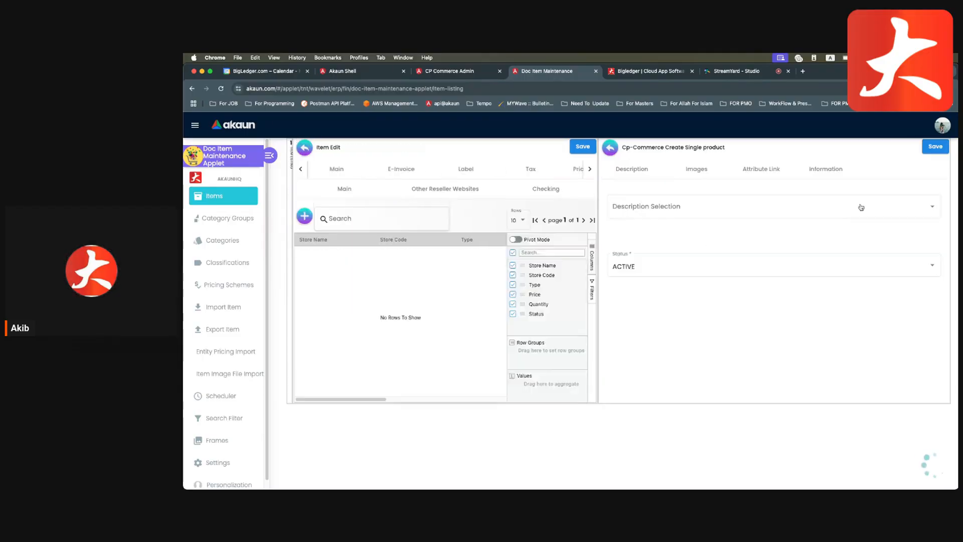
left_click(707, 173)
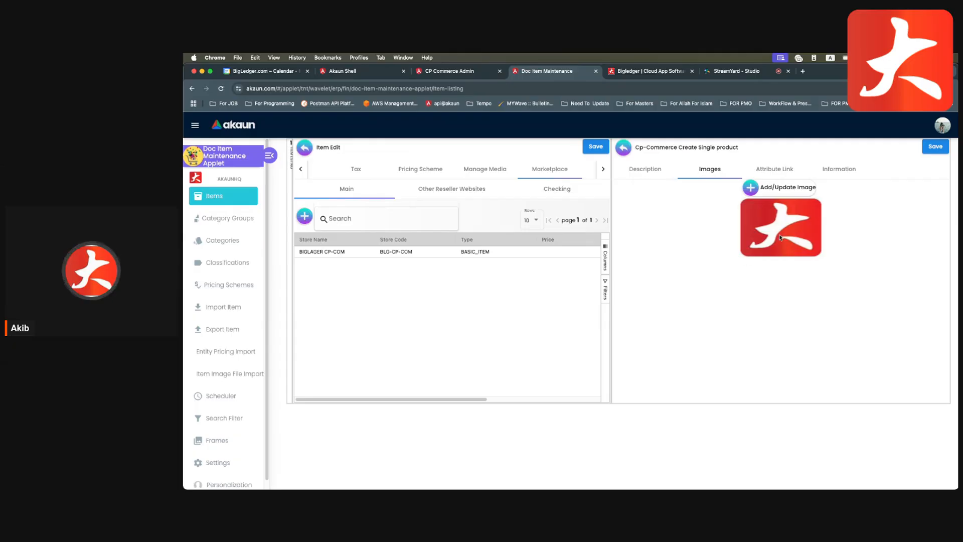
- Set the CP-Commerce product name to BigLedger Cloud Professional Lite, copied from the item's code, and save the product
left_click(822, 172)
left_click(660, 204)
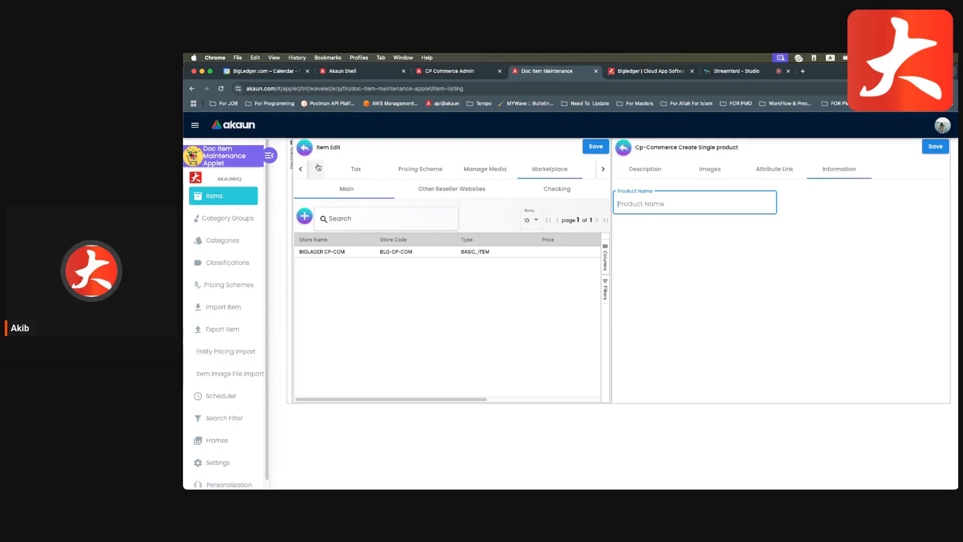
left_click(302, 171)
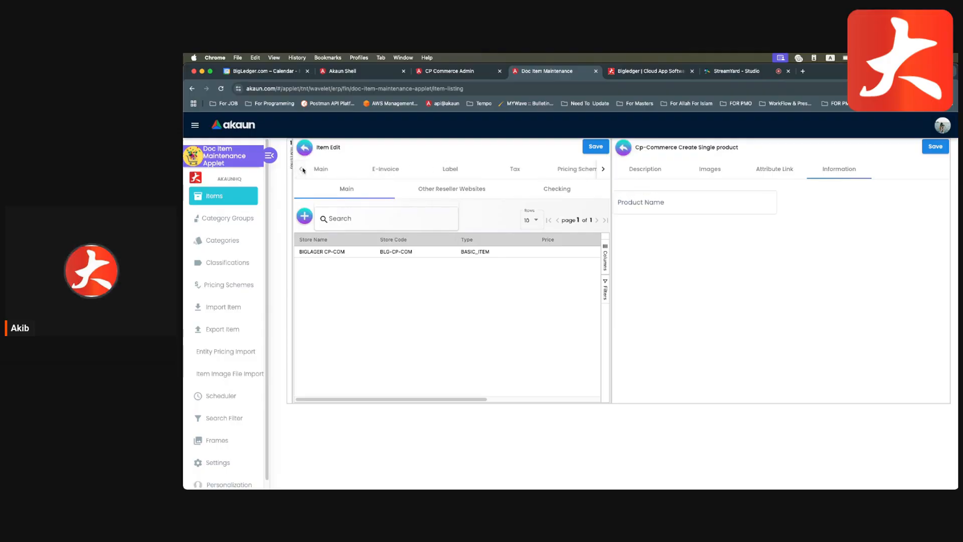
left_click(342, 174)
left_click(356, 208)
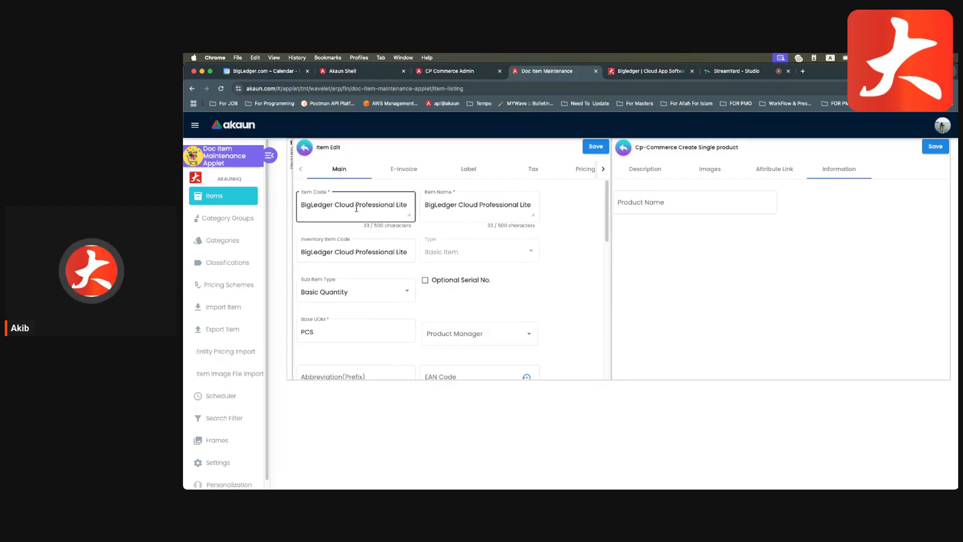
key("super+a")
key("super+c")
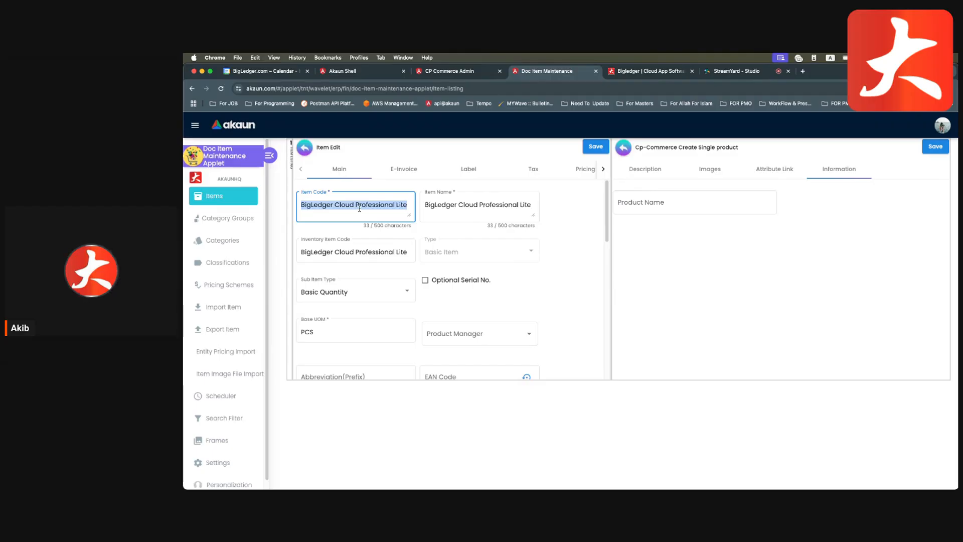
left_click(448, 206)
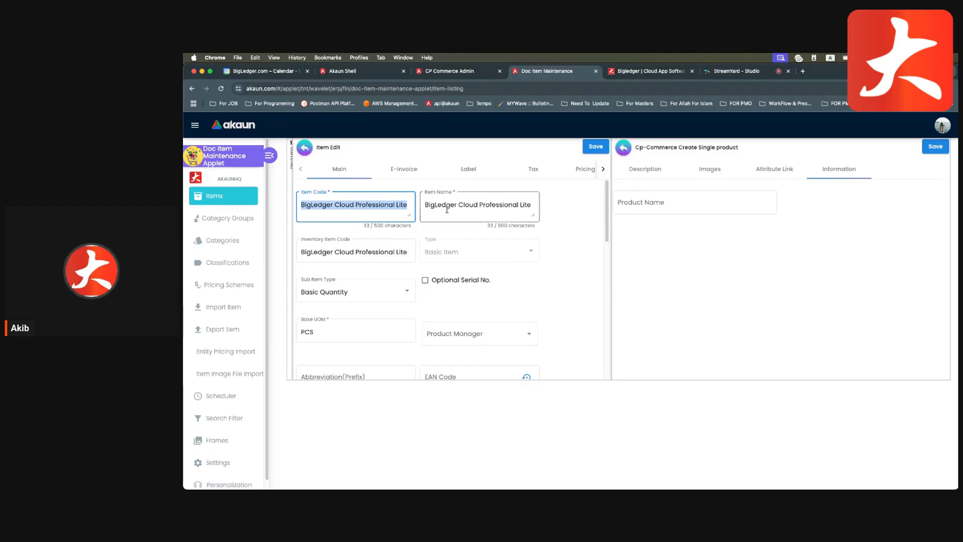
left_click(671, 203)
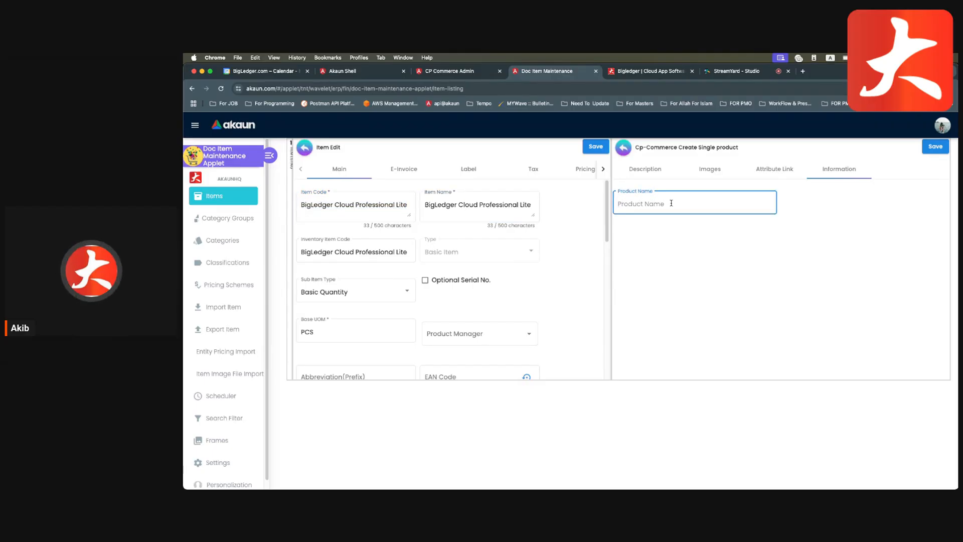
key("super+v")
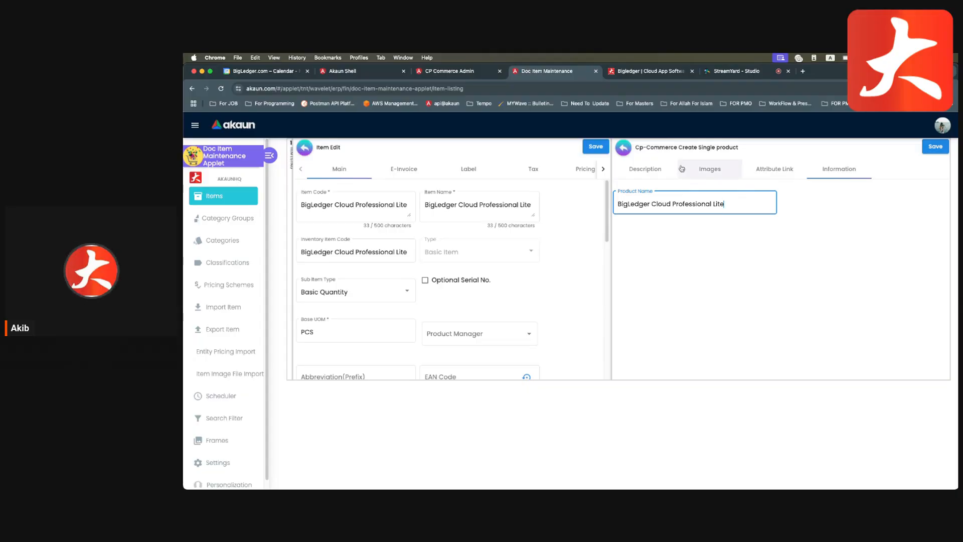
left_click(936, 147)
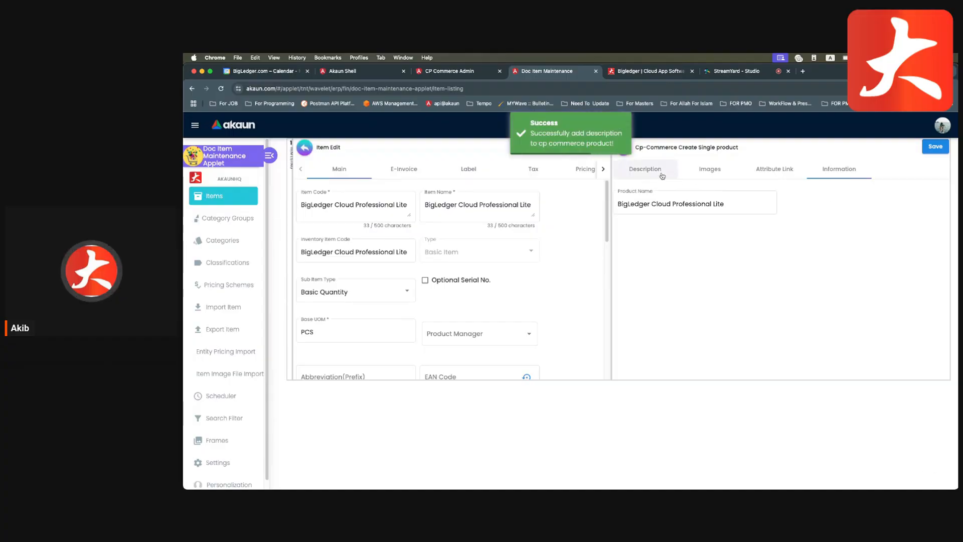
- Check the marketplace product's description and images, save the product again and return to the item
left_click(677, 175)
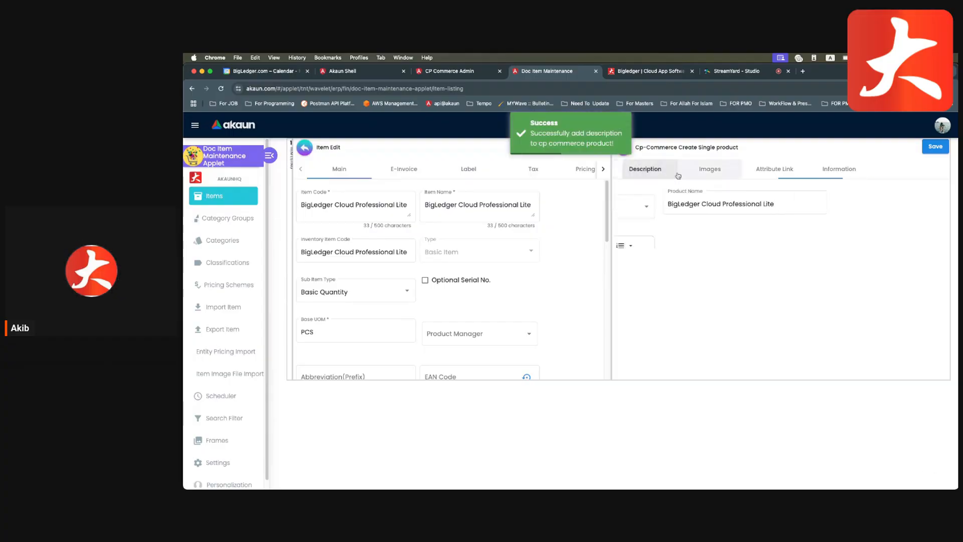
left_click(711, 180)
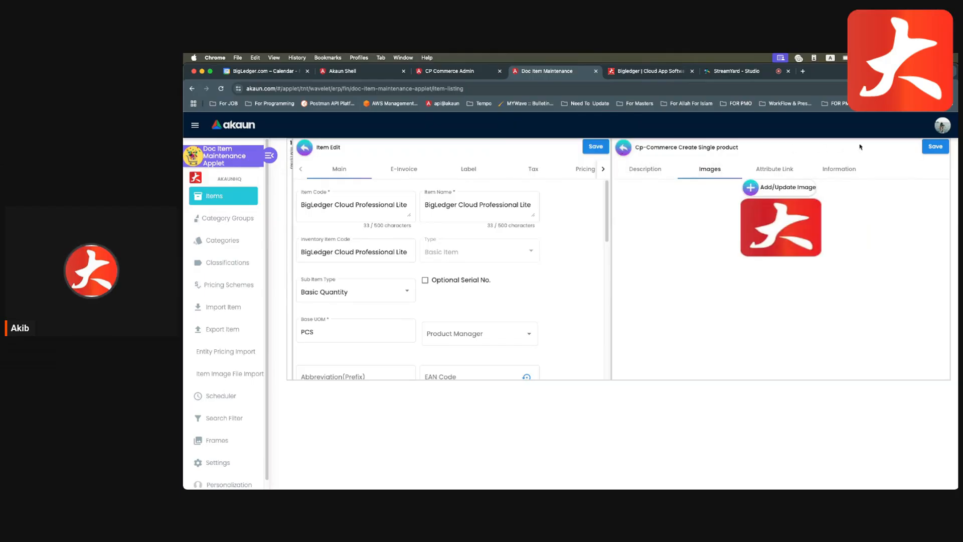
left_click(936, 146)
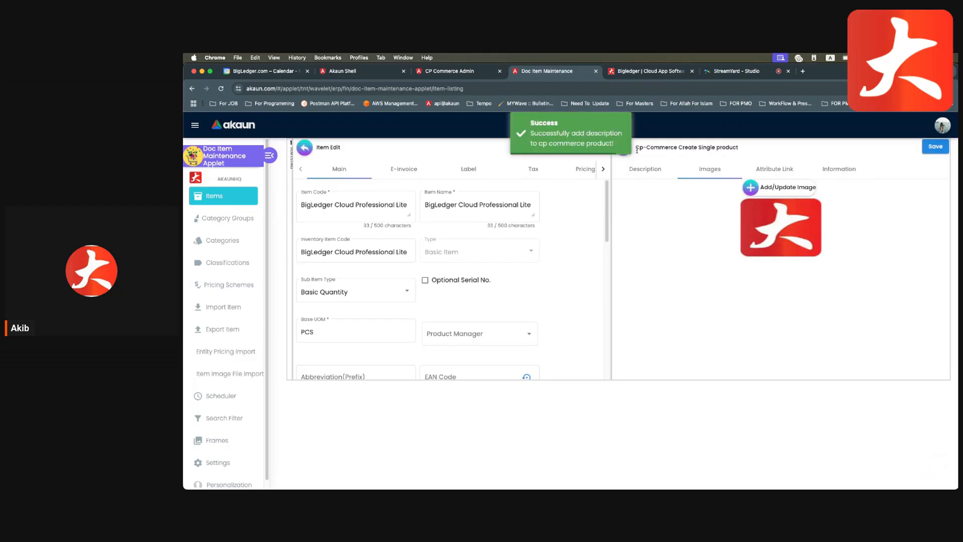
left_click(623, 148)
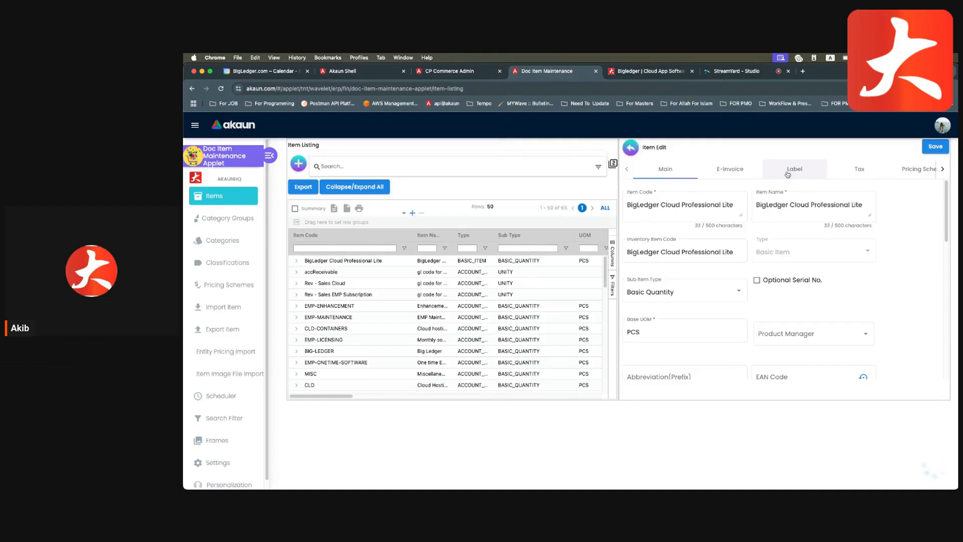
left_click(789, 170)
- Compare the CLOUD SERVICE products on the web store's home page with the item's marketplace product
left_click(650, 74)
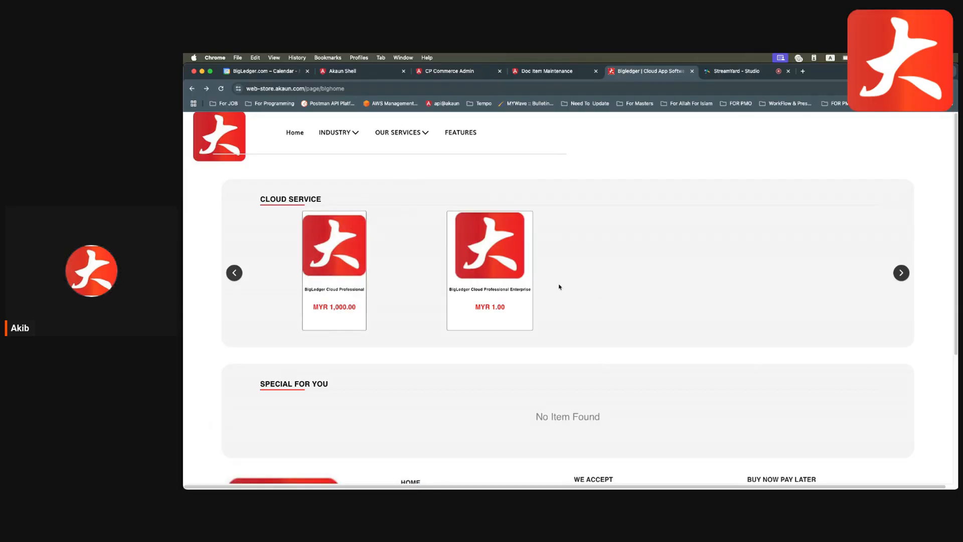
key("ctrl+Up")
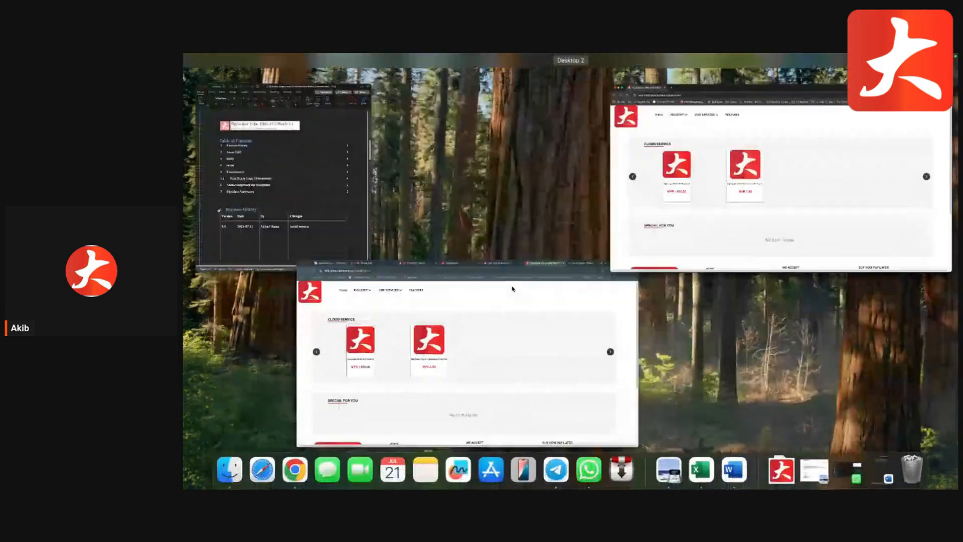
left_click(508, 294)
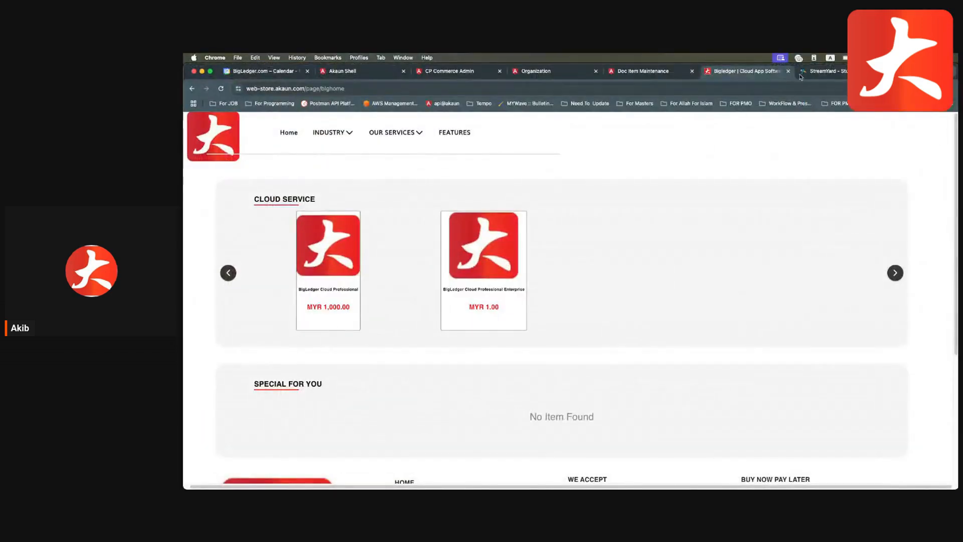
left_click(642, 73)
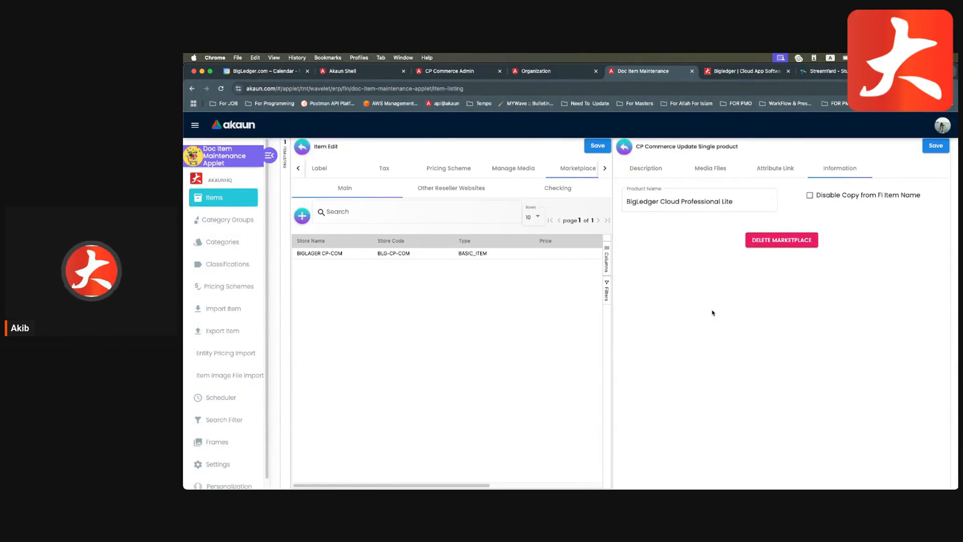
left_click(747, 71)
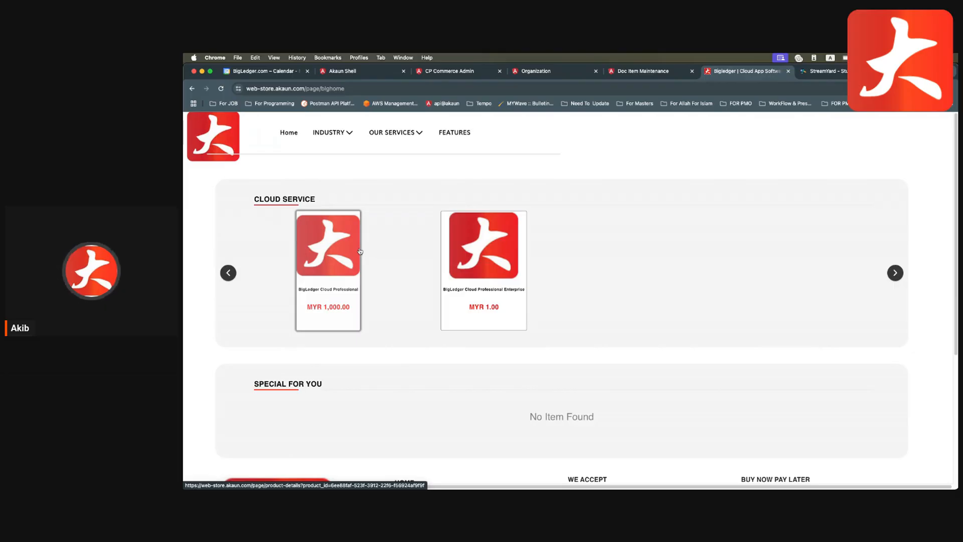
- Close the Lite item's record and start a new item with BigLedger Cloud Professional as both item code and name
left_click(627, 71)
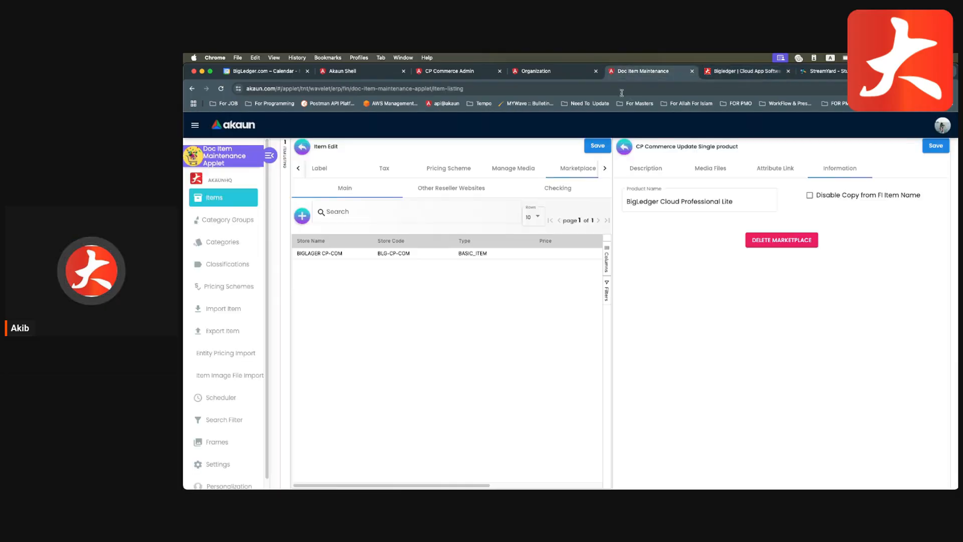
left_click(624, 152)
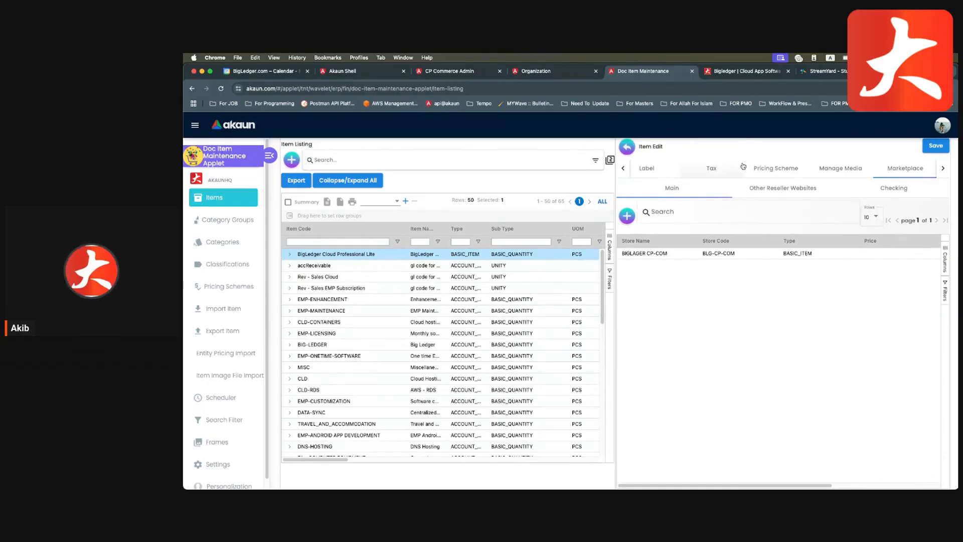
left_click(626, 150)
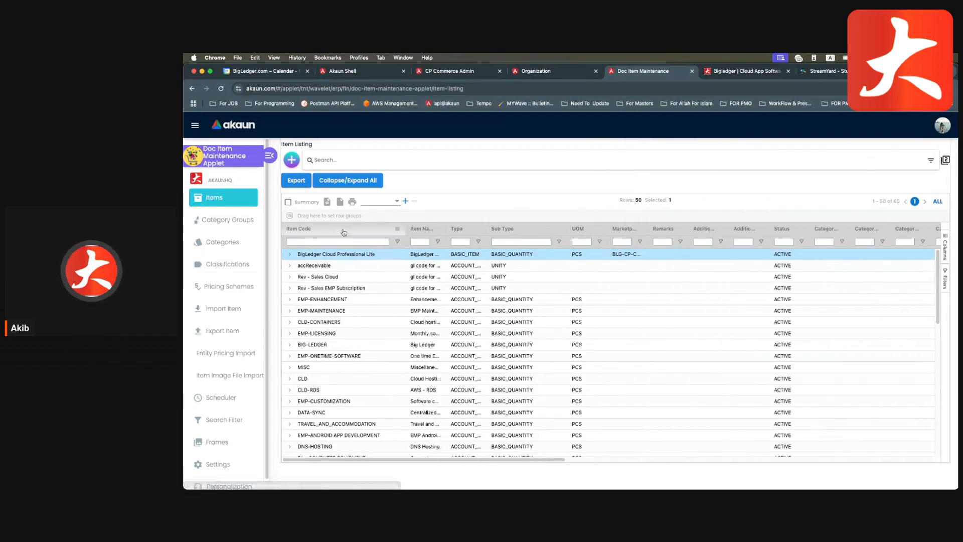
left_click(415, 160)
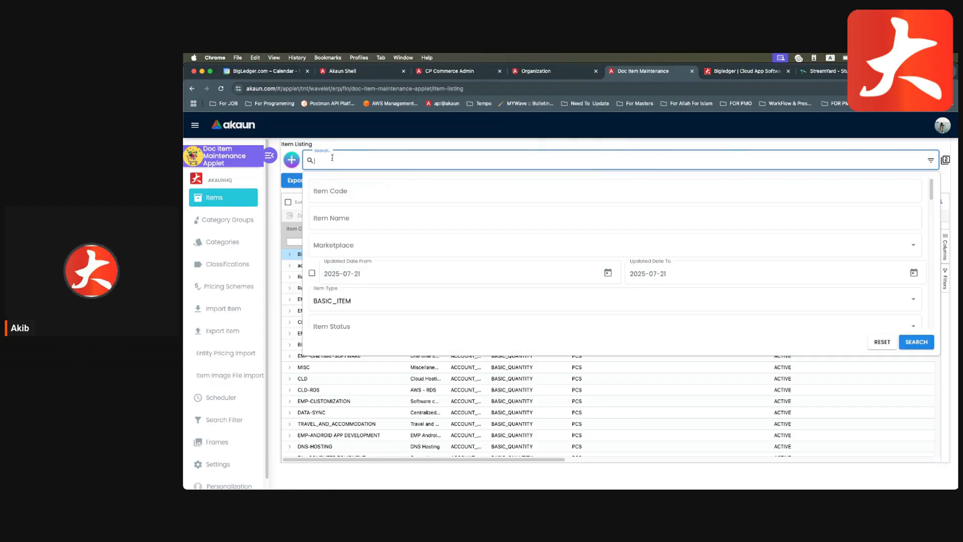
left_click(292, 160)
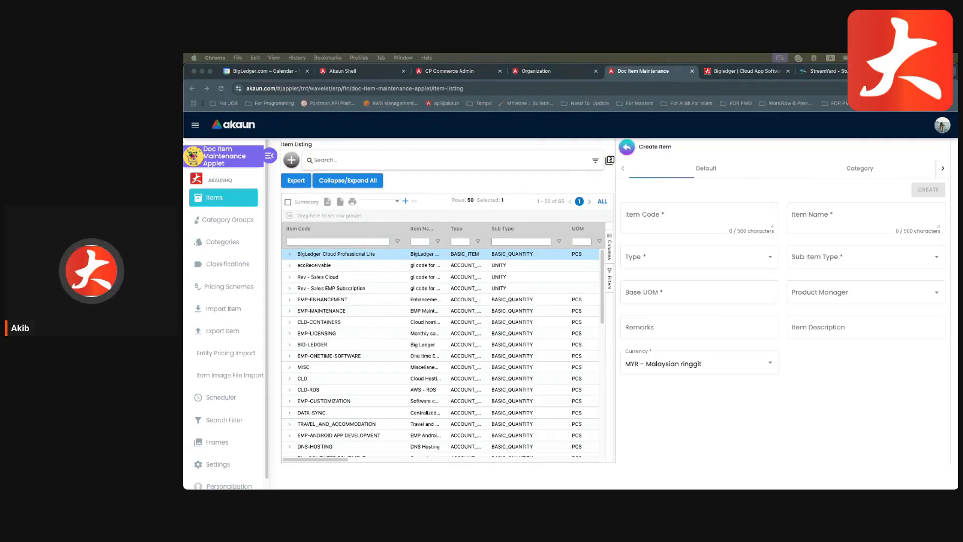
left_click(679, 221)
type("BigLedger Cloud Professional")
left_click(858, 215)
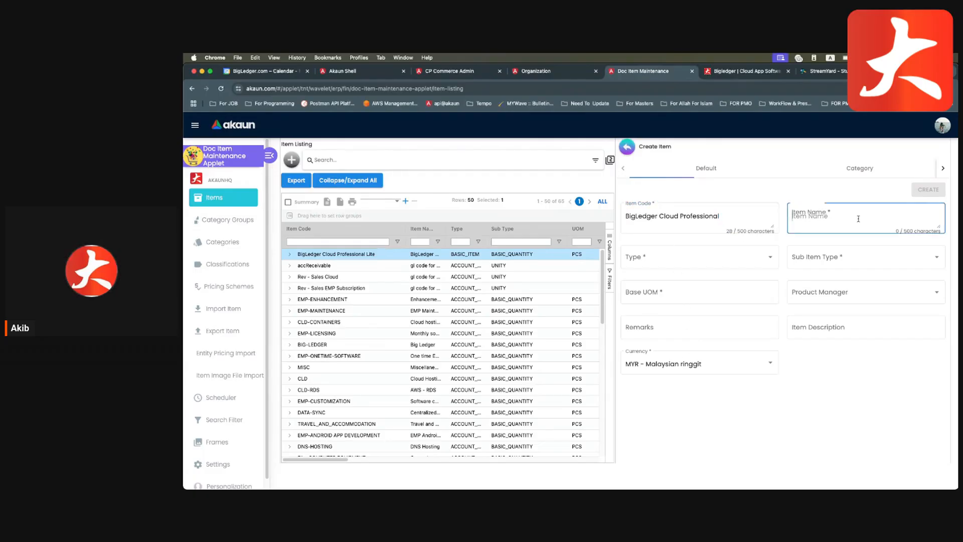
type("BigLedger Cloud Professional")
- Set the new item's type to Grouped Item and its base UOM to PCS, and try to create it
left_click(708, 258)
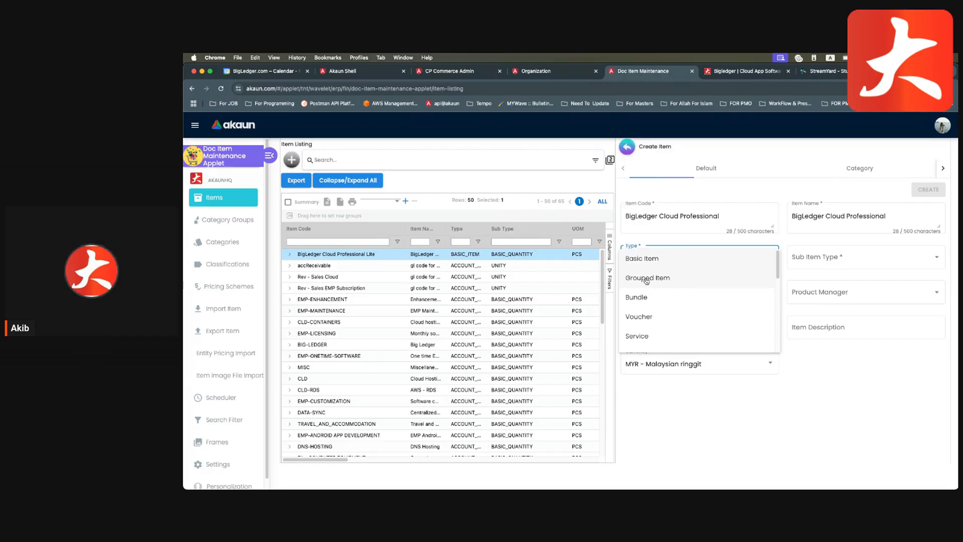
left_click(646, 279)
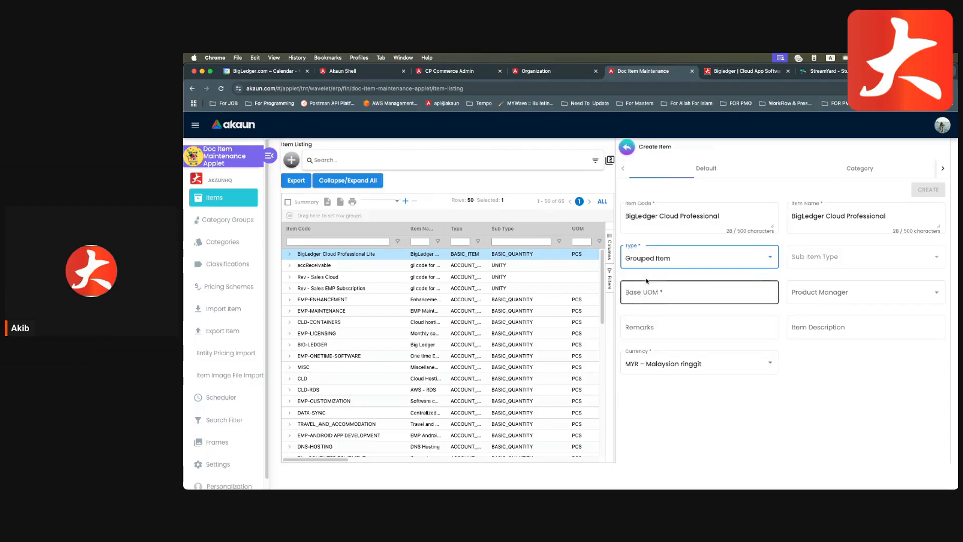
left_click(710, 288)
type("PCS")
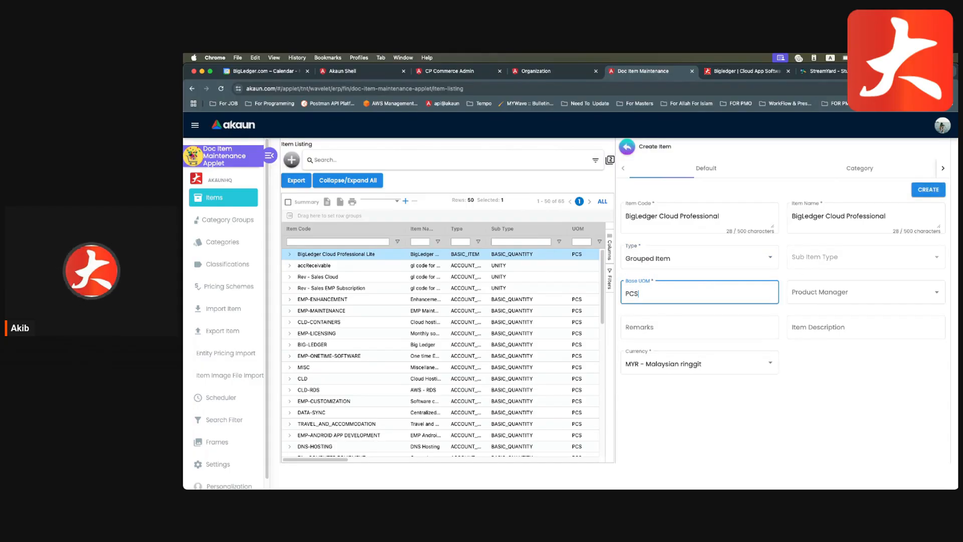
left_click(927, 190)
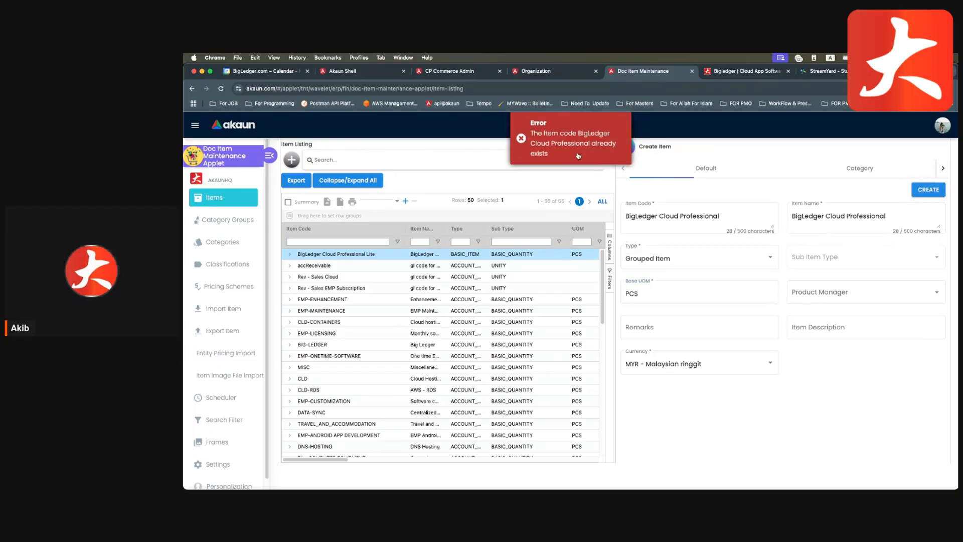
- Change the new item's code to BigLedger Cloud Professional Group and create the item
left_click(726, 215)
type("Group")
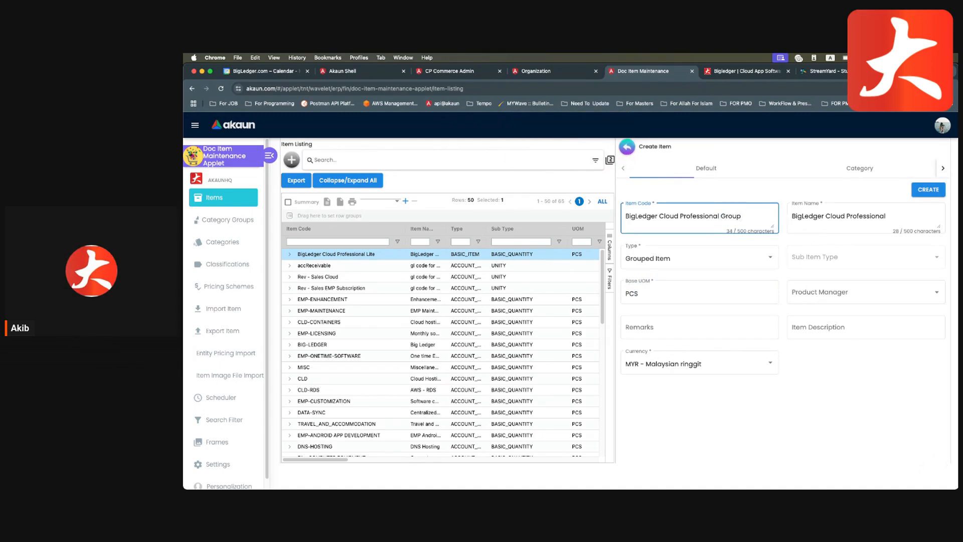
left_click(929, 190)
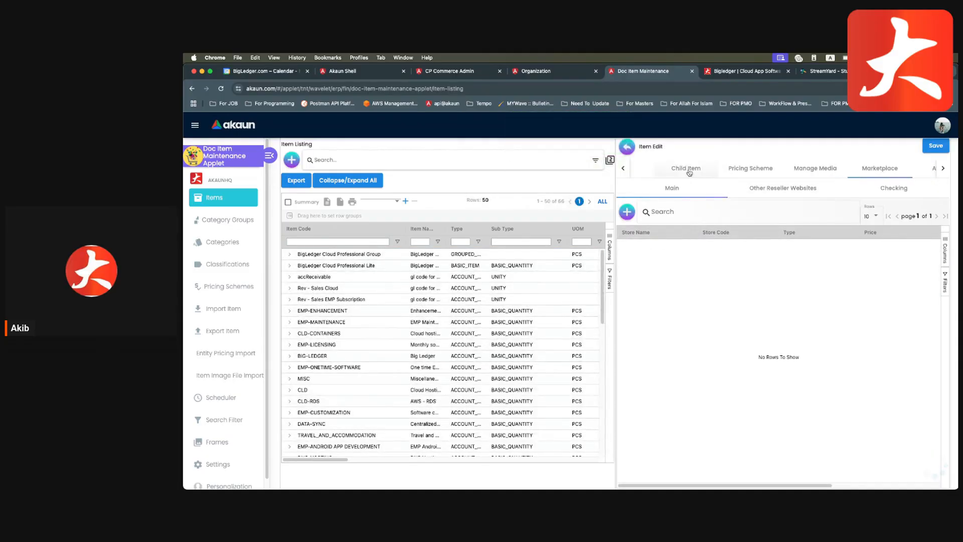
- Add the CLOUD SERVICE category as a label of the new grouped item
left_click(690, 173)
left_click(641, 172)
left_click(639, 171)
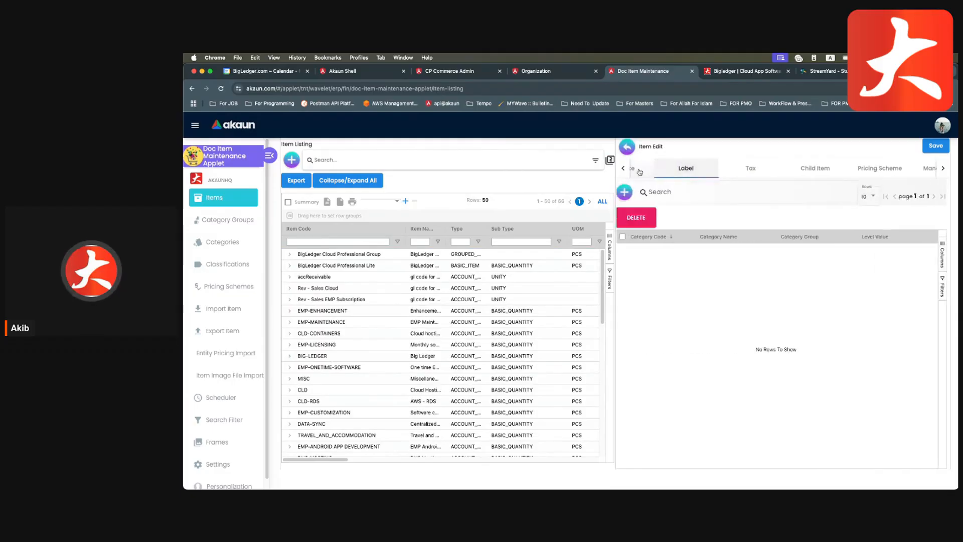
left_click(640, 172)
left_click(647, 174)
left_click(787, 174)
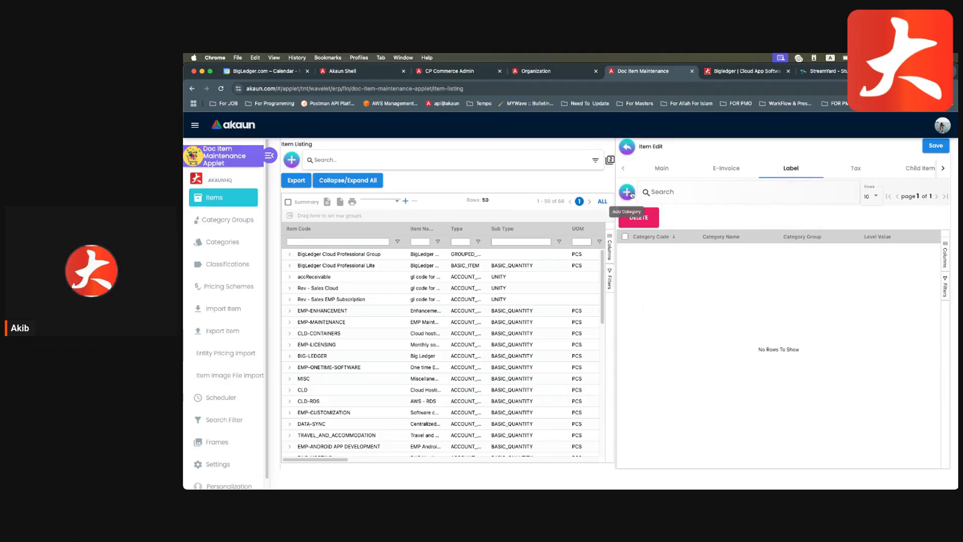
left_click(631, 194)
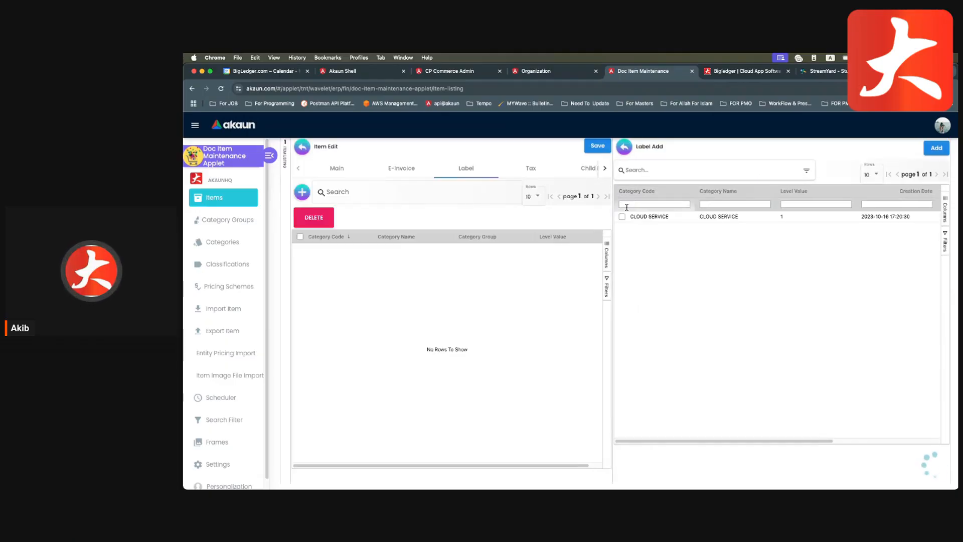
left_click(623, 217)
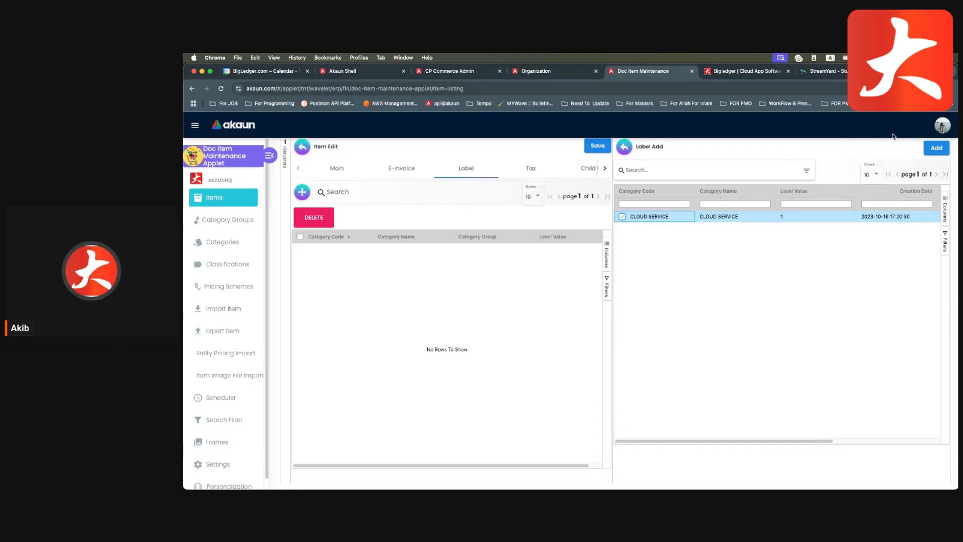
left_click(935, 148)
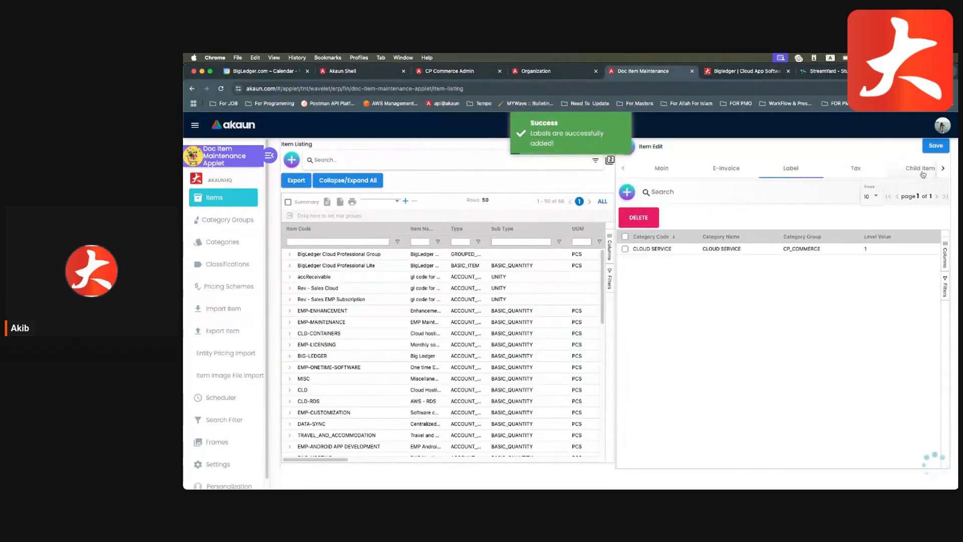
- Add BigLedger Cloud Professional Lite, Enterprise and Basic as child items of the grouped item
left_click(905, 168)
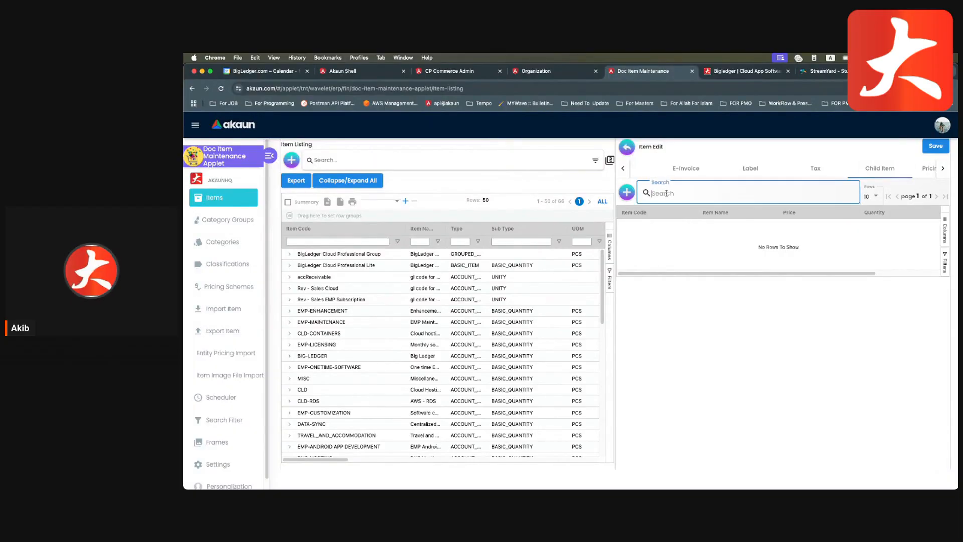
left_click(638, 195)
left_click(627, 193)
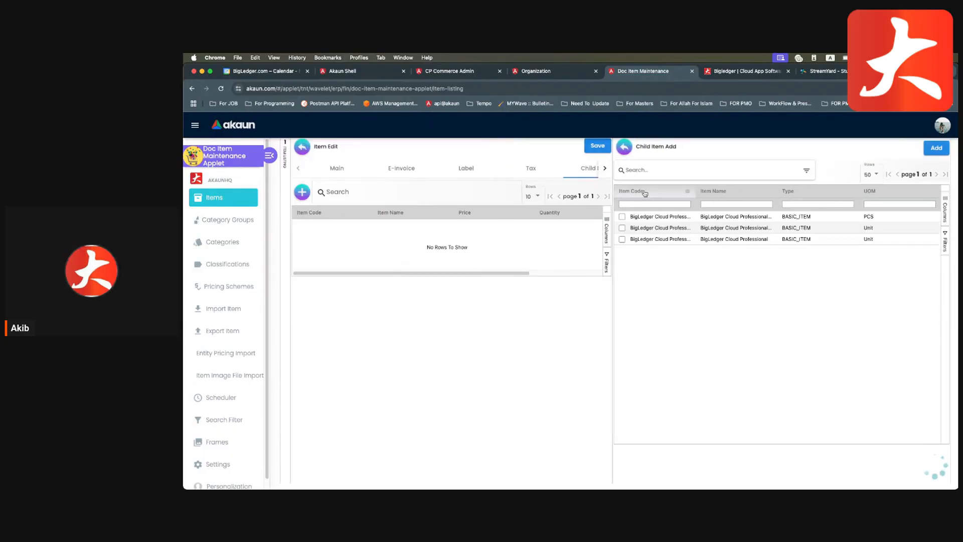
double_click(696, 191)
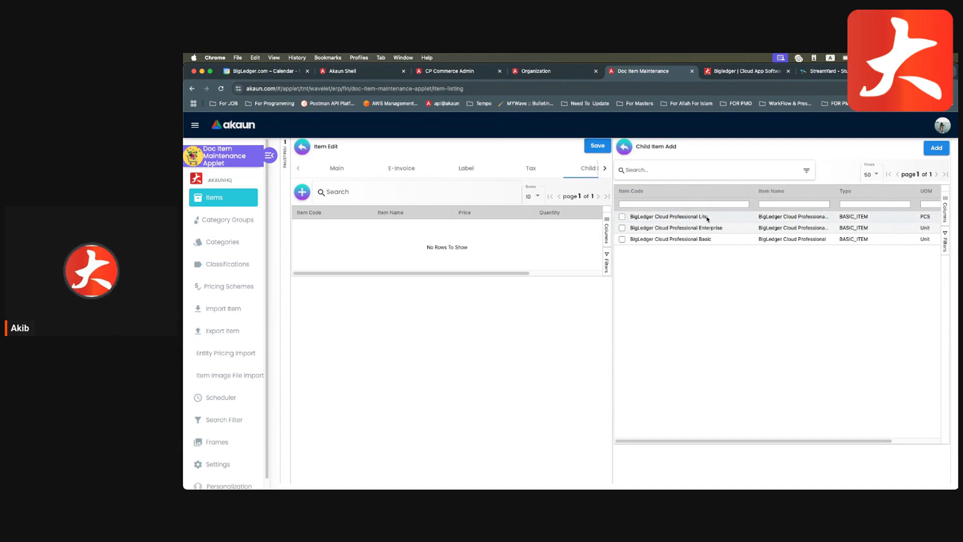
left_click(622, 217)
left_click(622, 228)
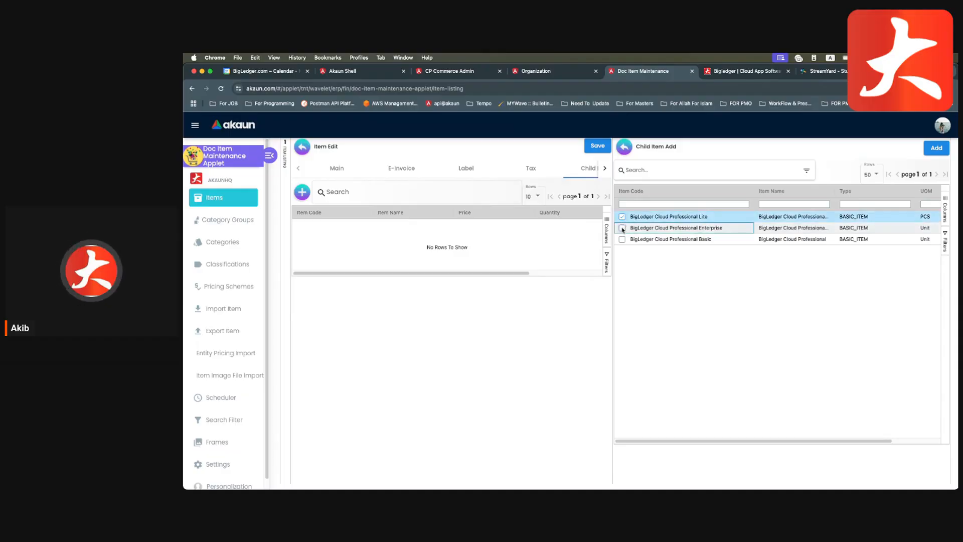
left_click(634, 240)
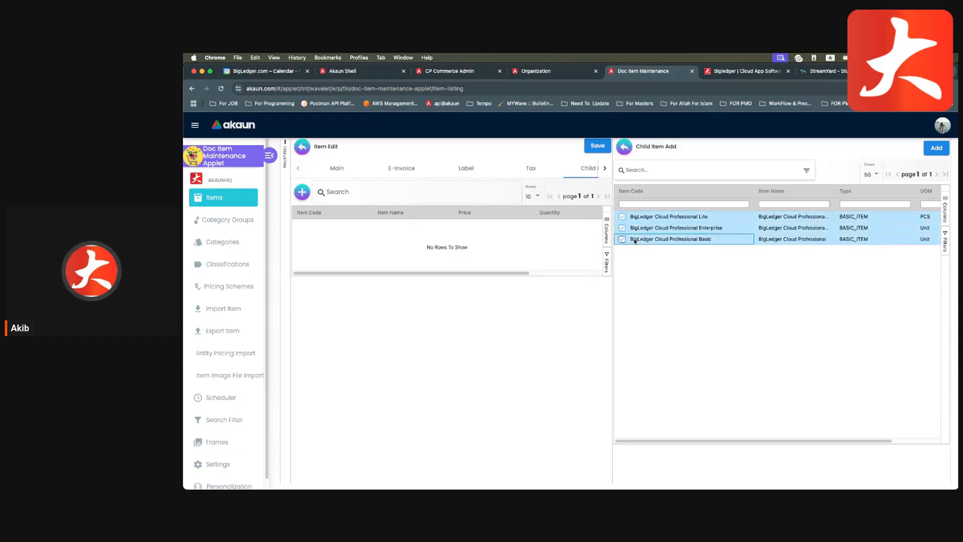
left_click(937, 149)
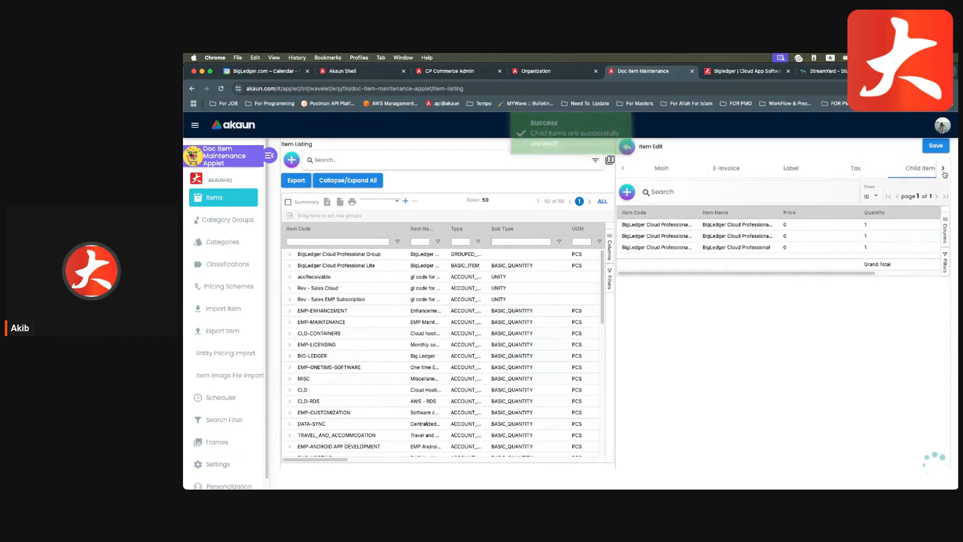
- Set the grouped item's EMP_LIST_PRICE sales unit price including tax to 100.00 and update the pricing scheme
left_click(943, 169)
left_click(944, 171)
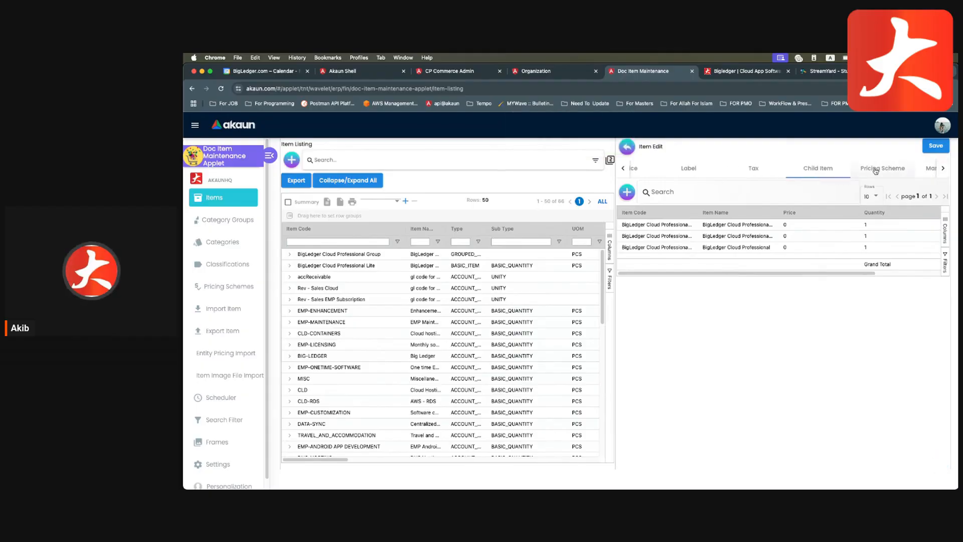
left_click(876, 171)
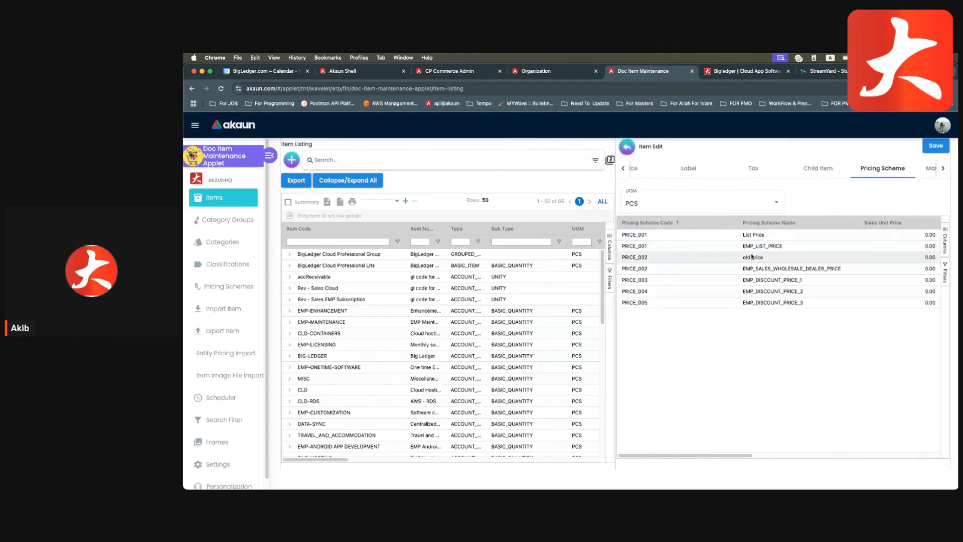
left_click(752, 246)
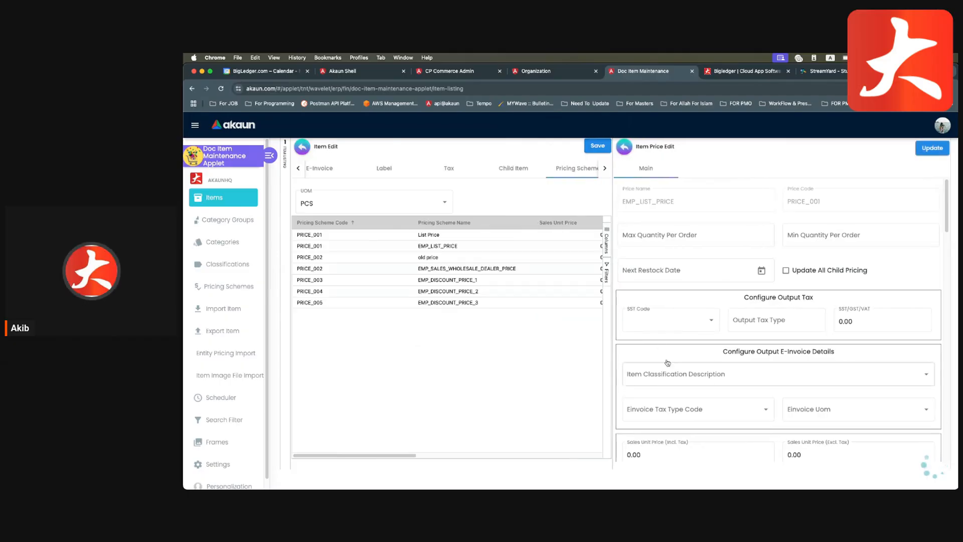
scroll(652, 396, "down", 3)
left_click(629, 384)
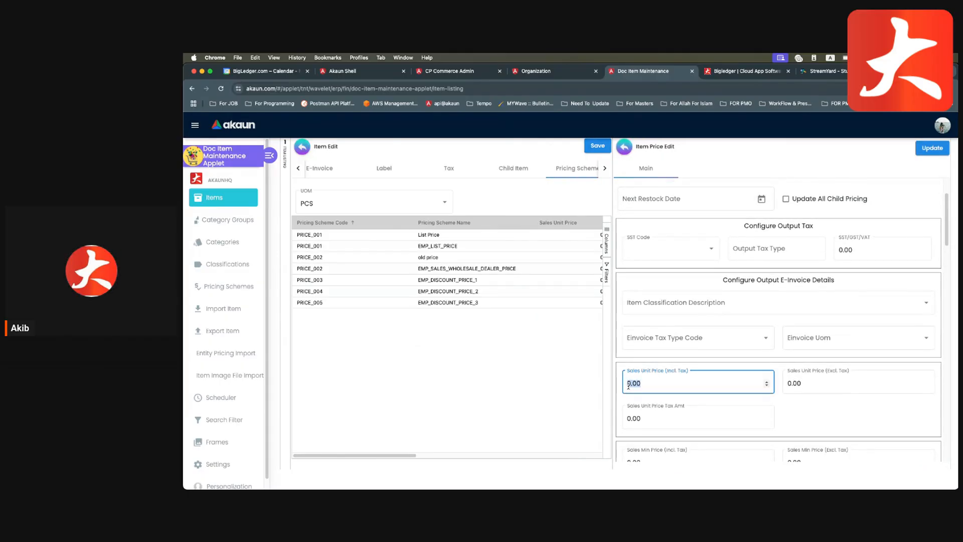
type("1")
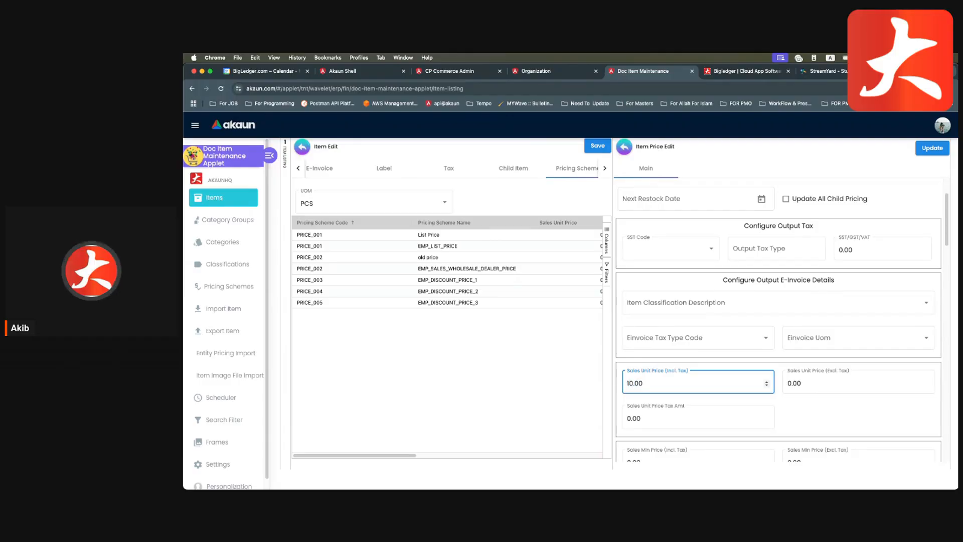
type("0")
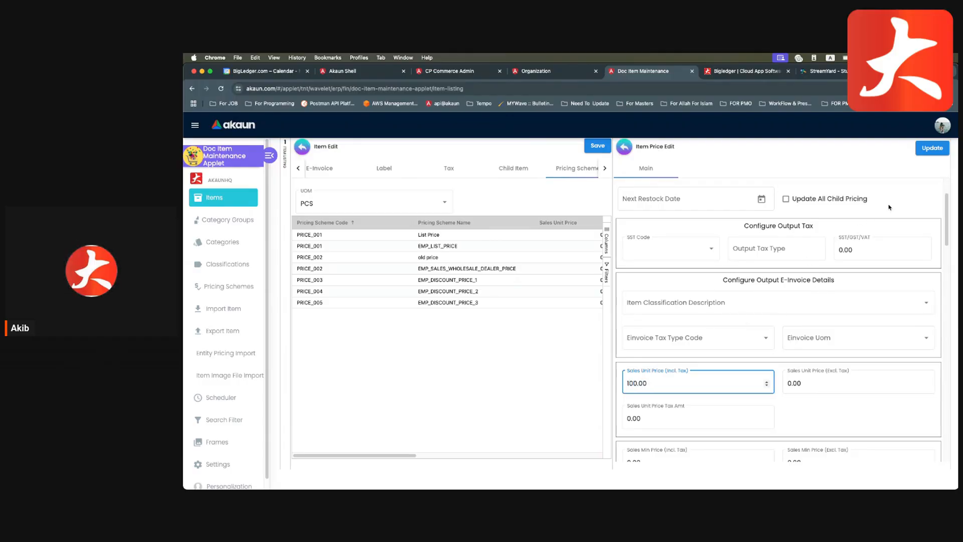
left_click(927, 149)
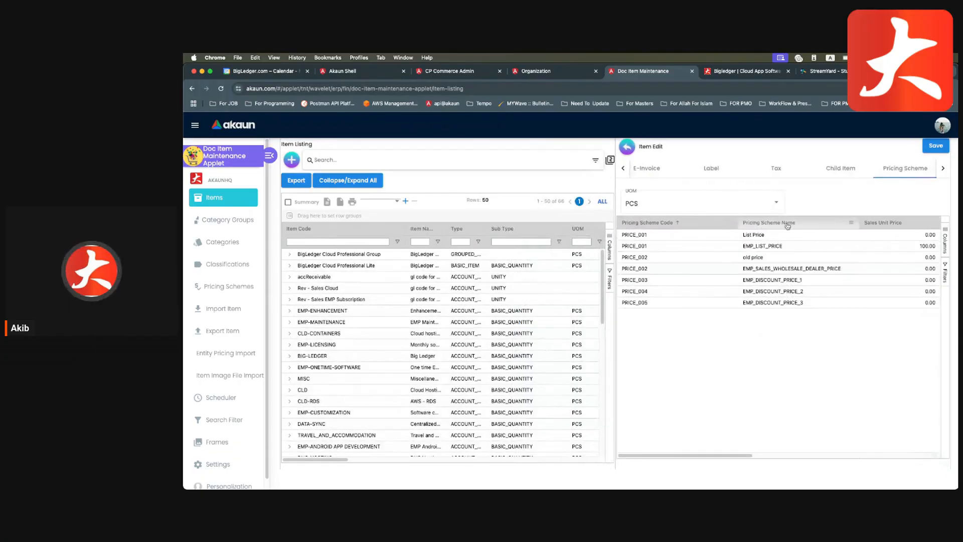
- Add the BIGLAGER CP-COM store (BLG-CP-COM) to the grouped item's marketplace listings
left_click(943, 168)
left_click(921, 170)
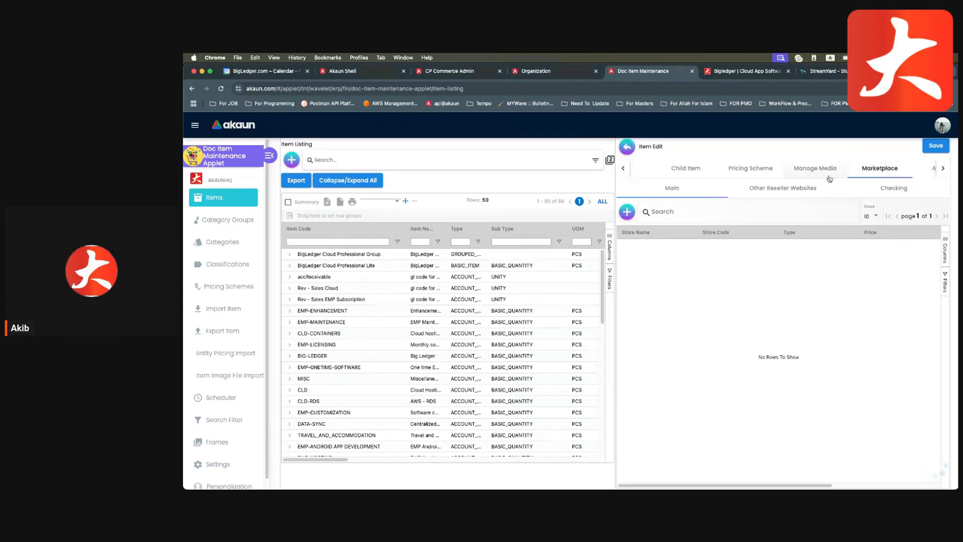
left_click(627, 211)
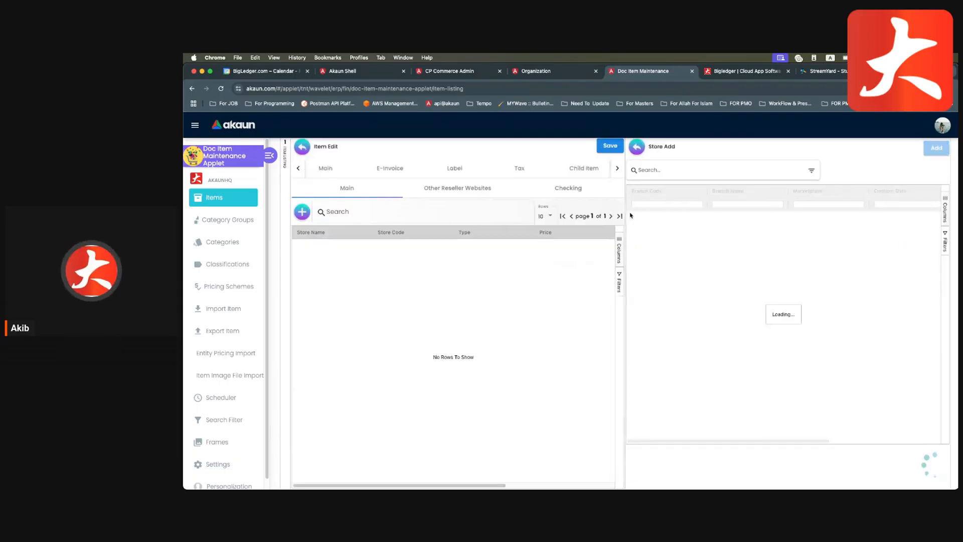
left_click(622, 217)
left_click(622, 217)
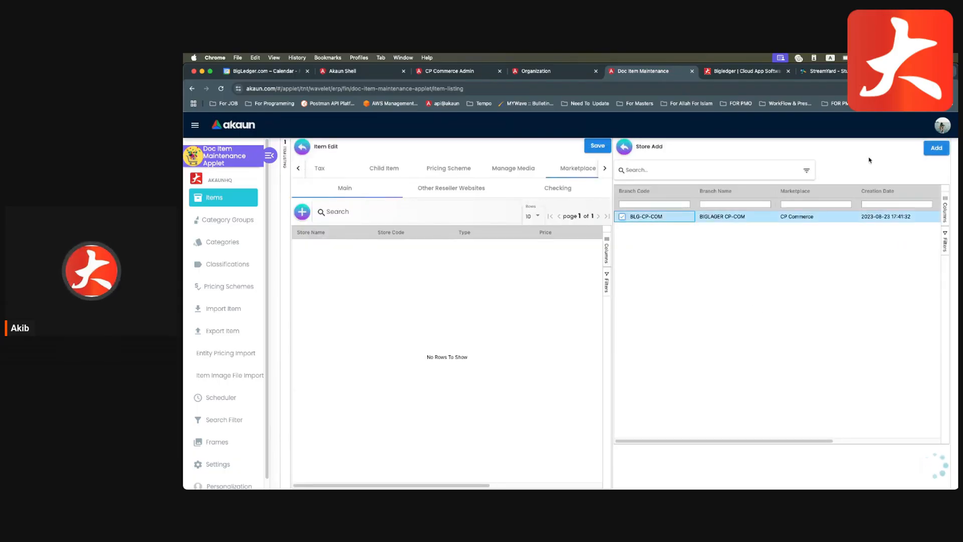
left_click(936, 148)
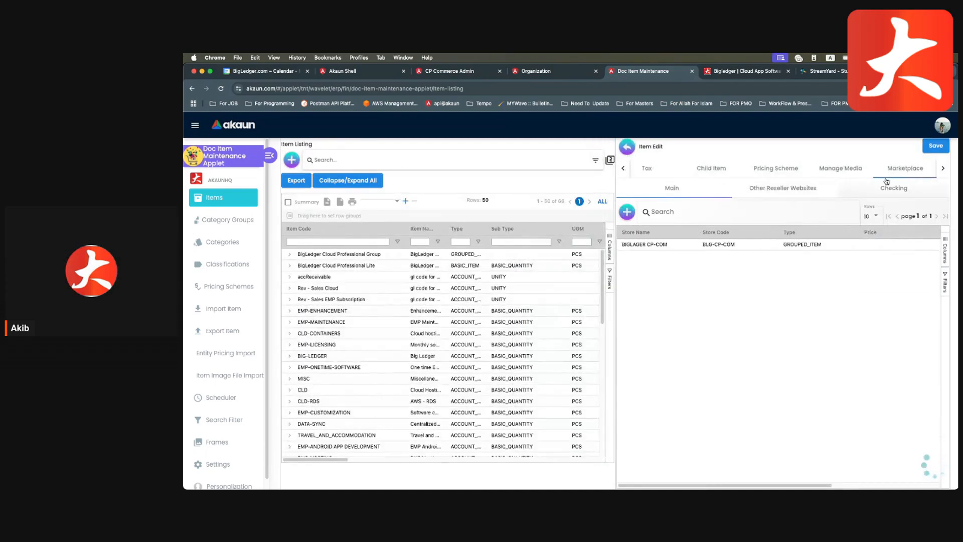
- Open the grouped item's BLG-CP-COM store entry and enter BigLedger Cloud Professional as the product name
left_click(806, 241)
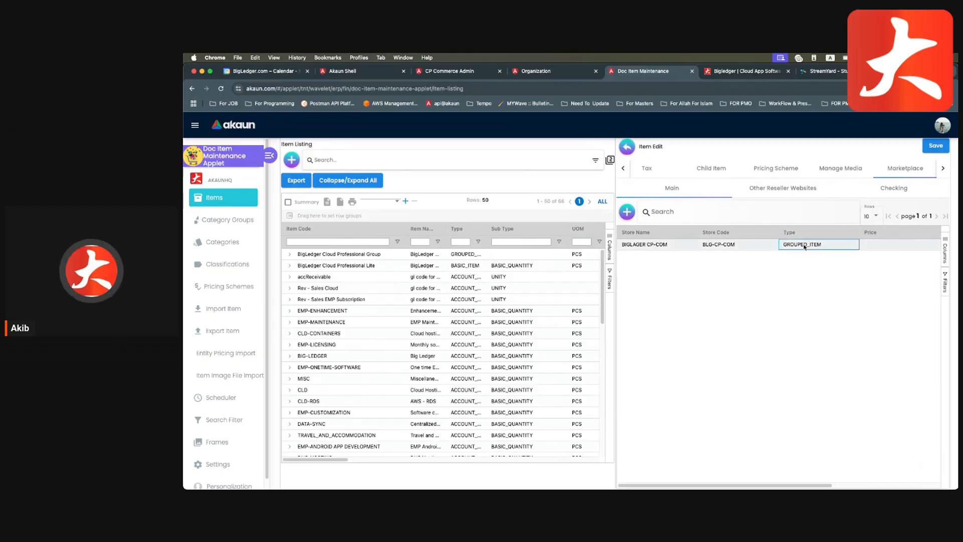
left_click(887, 169)
left_click(679, 201)
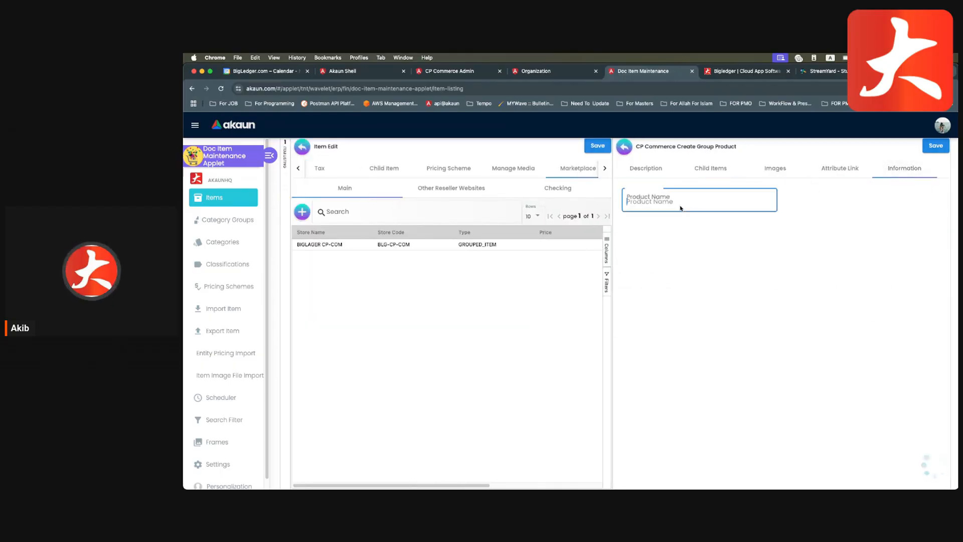
type("BigLedger Cloud Professional")
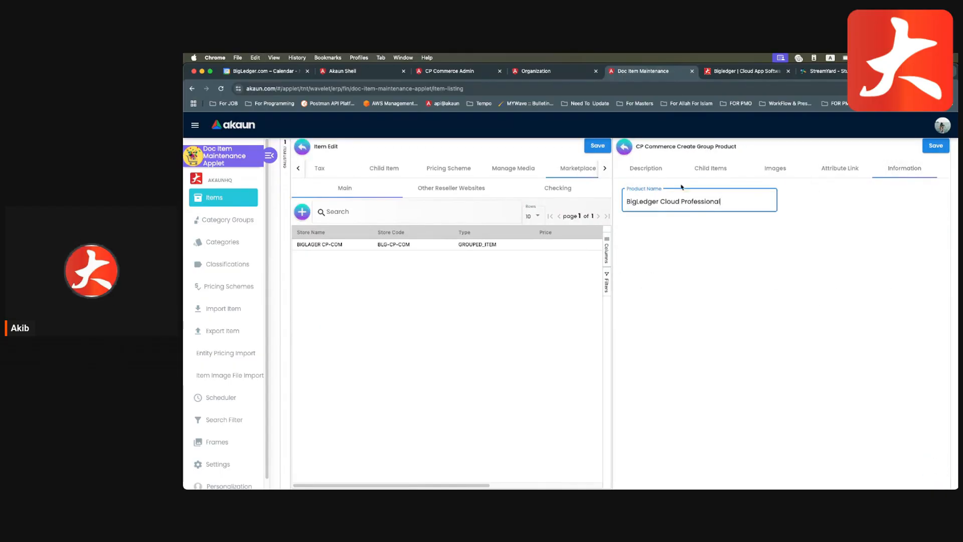
- Select Item Main Description for the group product and enter BigLedger Cloud Professional as its text
left_click(707, 169)
left_click(647, 169)
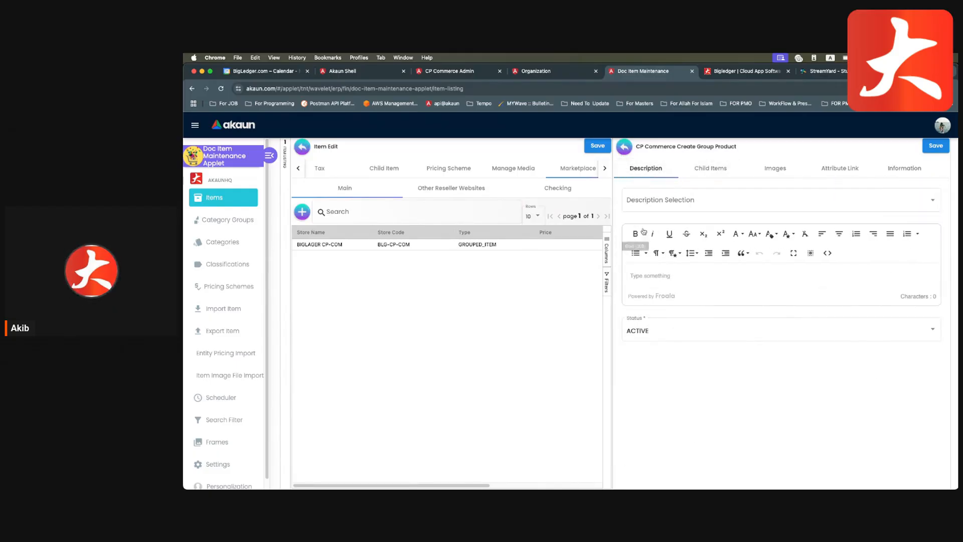
left_click(650, 276)
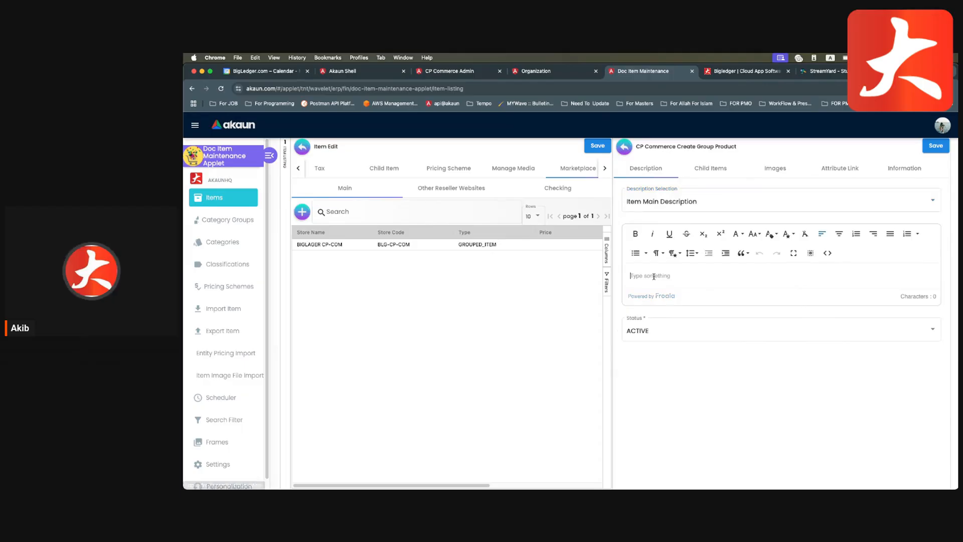
type("BigLedger Cloud Professional")
- Upload images (1).jpeg with file category Main and add it to the group product's images
left_click(715, 170)
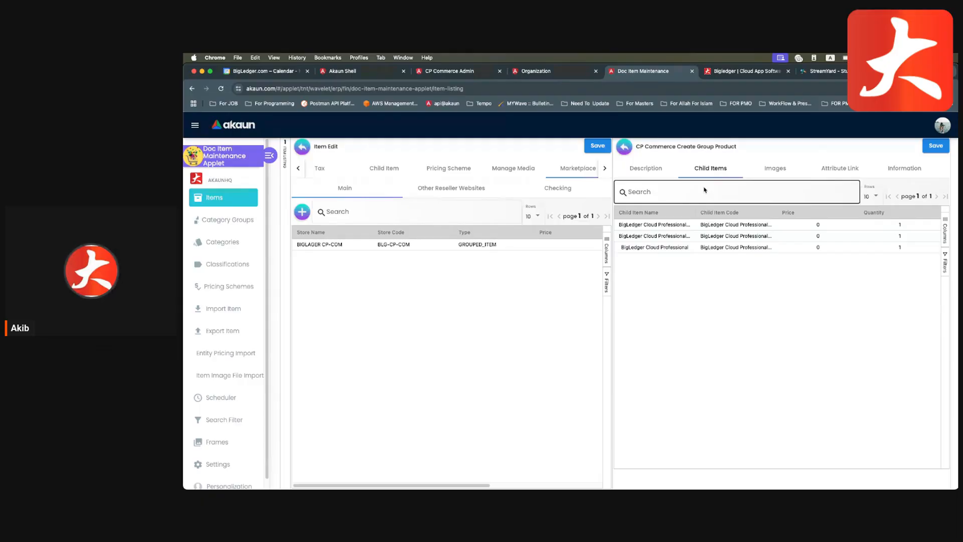
left_click(775, 169)
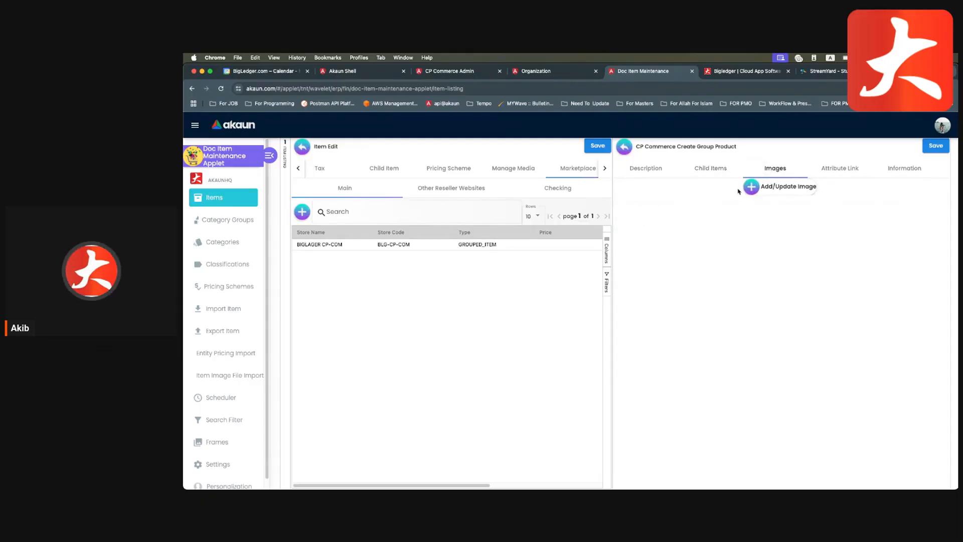
left_click(754, 189)
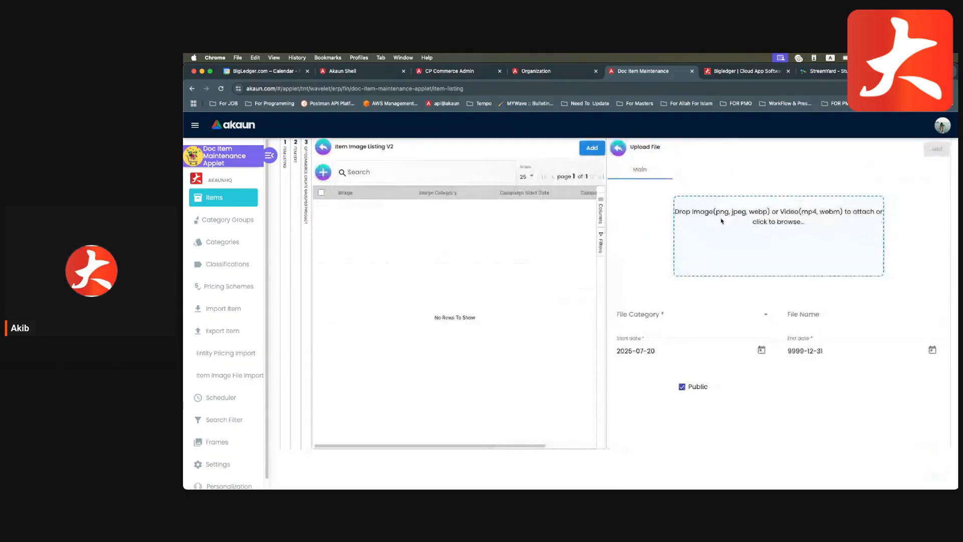
left_click(721, 221)
left_click(429, 238)
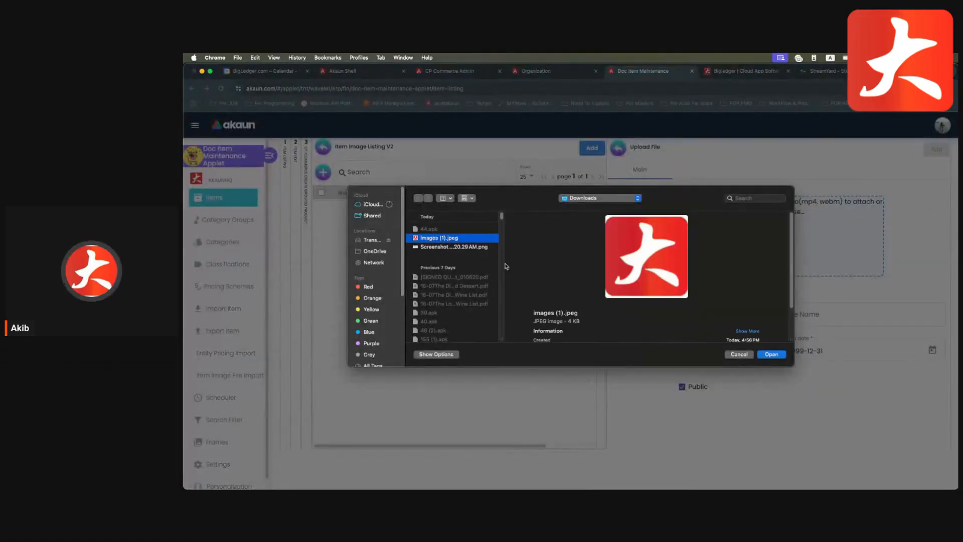
left_click(771, 355)
left_click(656, 315)
left_click(651, 316)
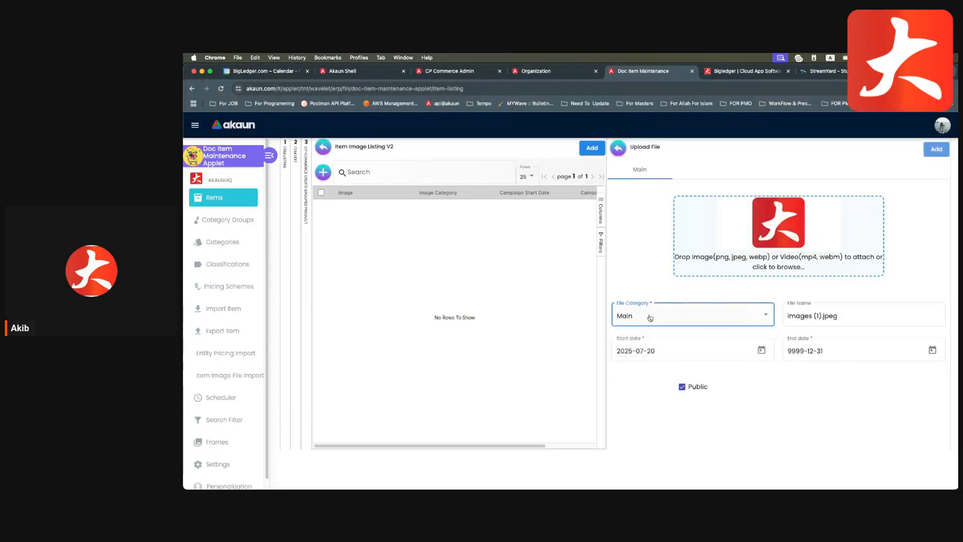
left_click(935, 150)
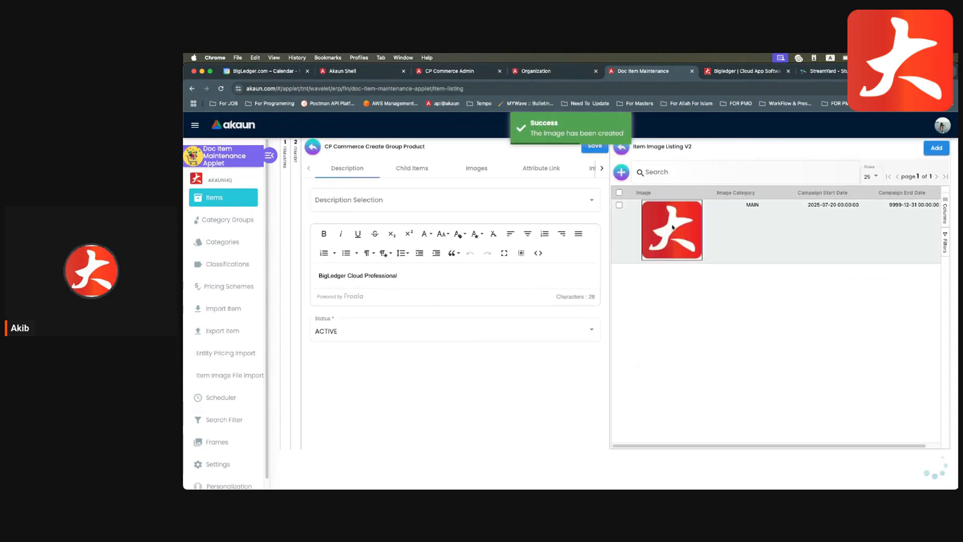
left_click(940, 150)
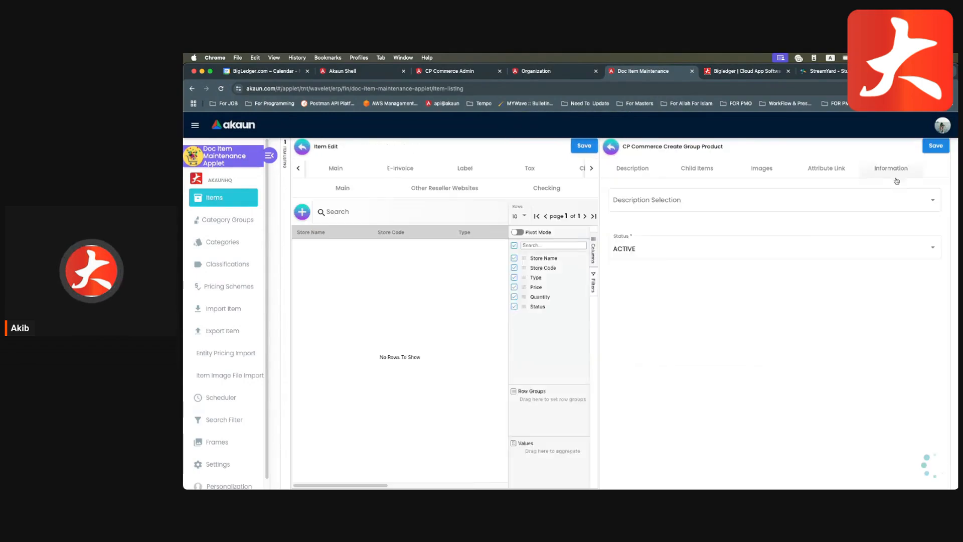
- Check the group product's image, save the product to CP Commerce and review its store listing
left_click(785, 171)
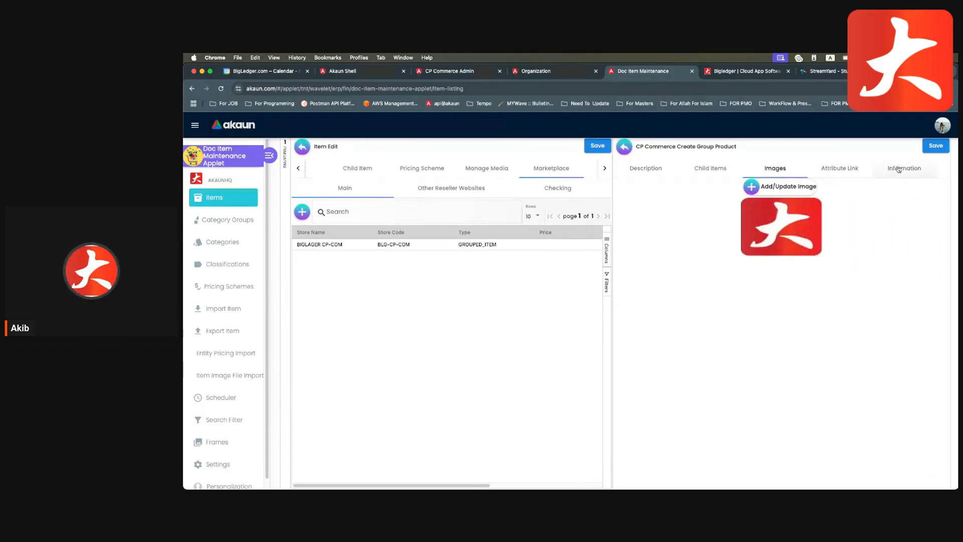
left_click(936, 145)
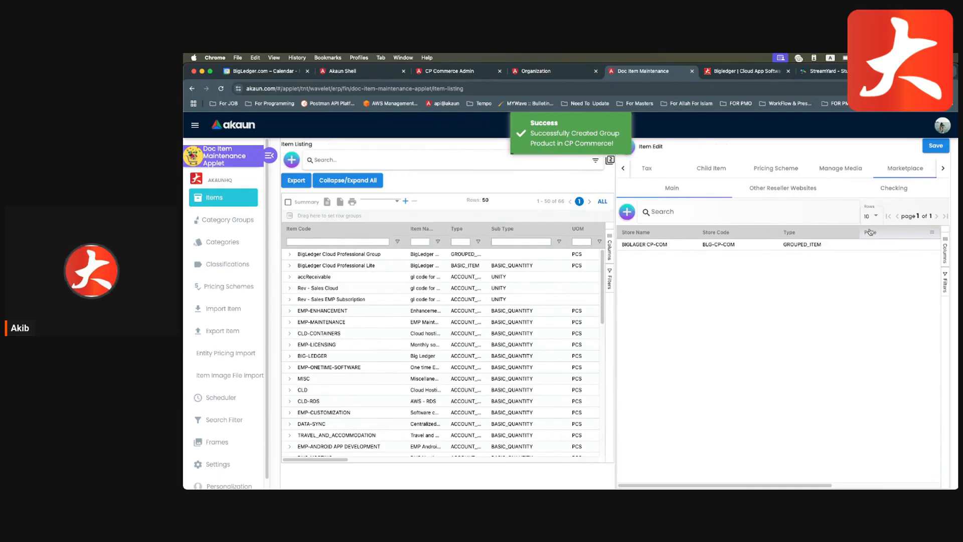
scroll(826, 260, "right", 10)
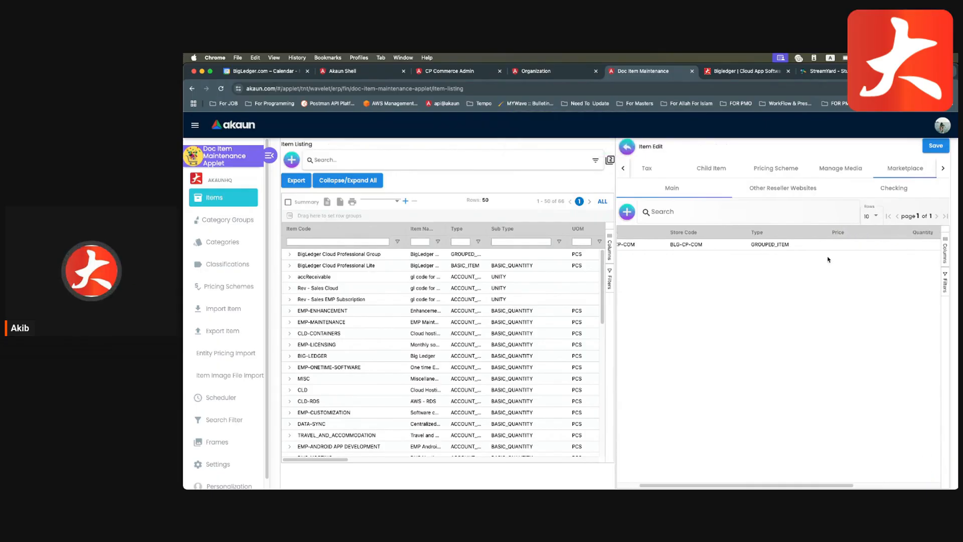
- Examine the grouped item's attribute set and attribute link settings
left_click(943, 168)
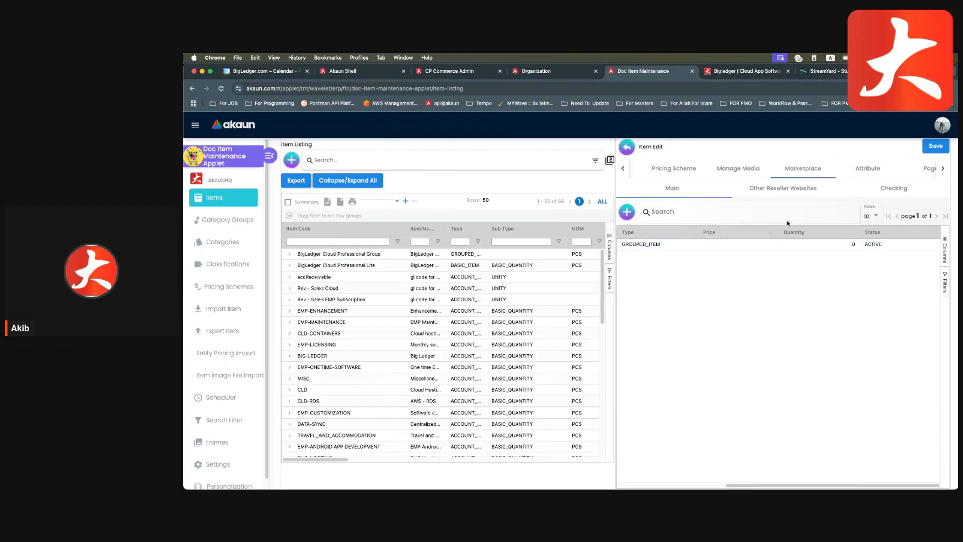
left_click(861, 170)
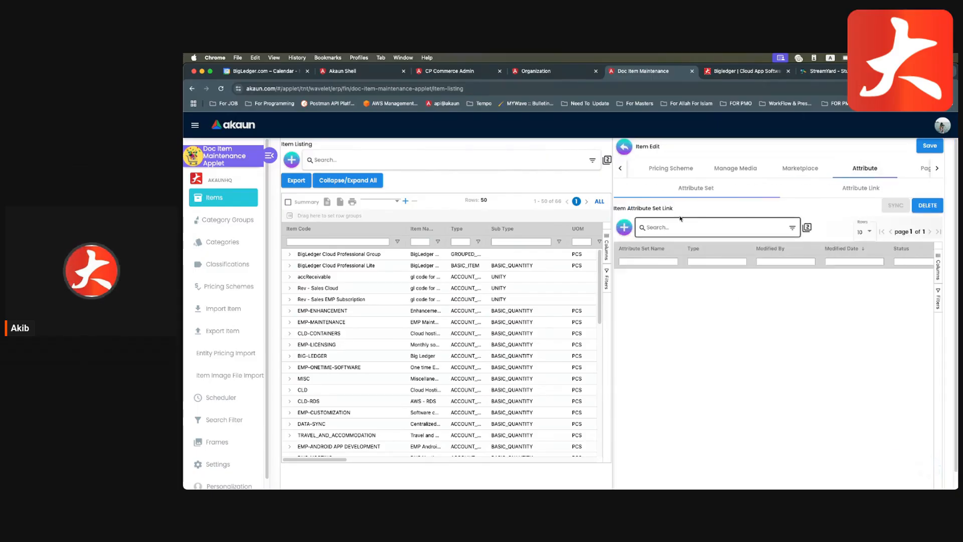
left_click(829, 199)
left_click(742, 198)
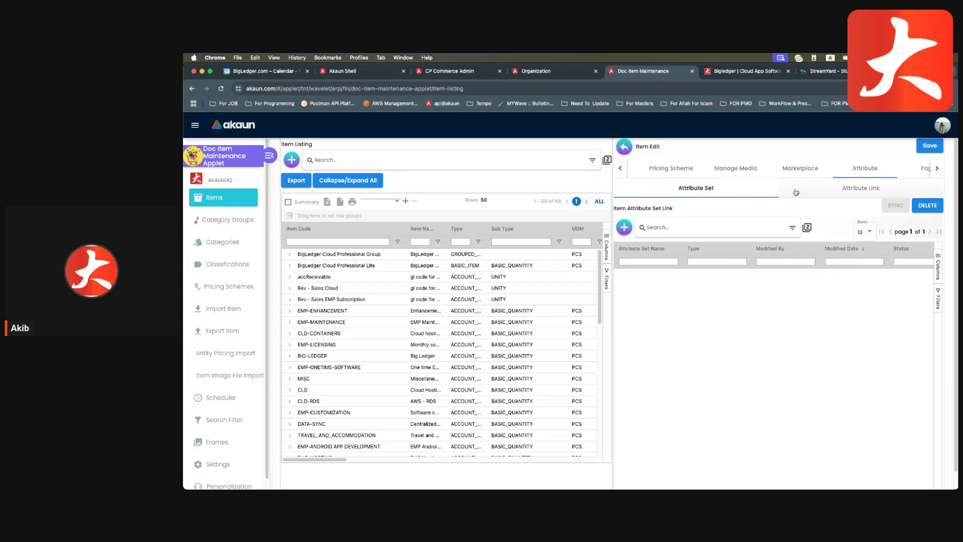
- Start adding an attribute set to the grouped item, selecting Cloud Service with attribute type PRODUCT_SPECS
left_click(833, 188)
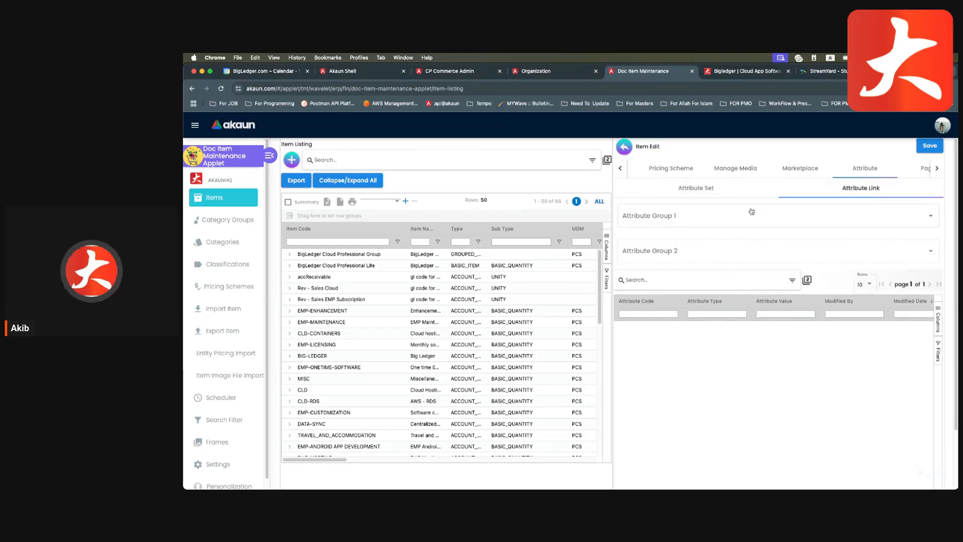
left_click(696, 188)
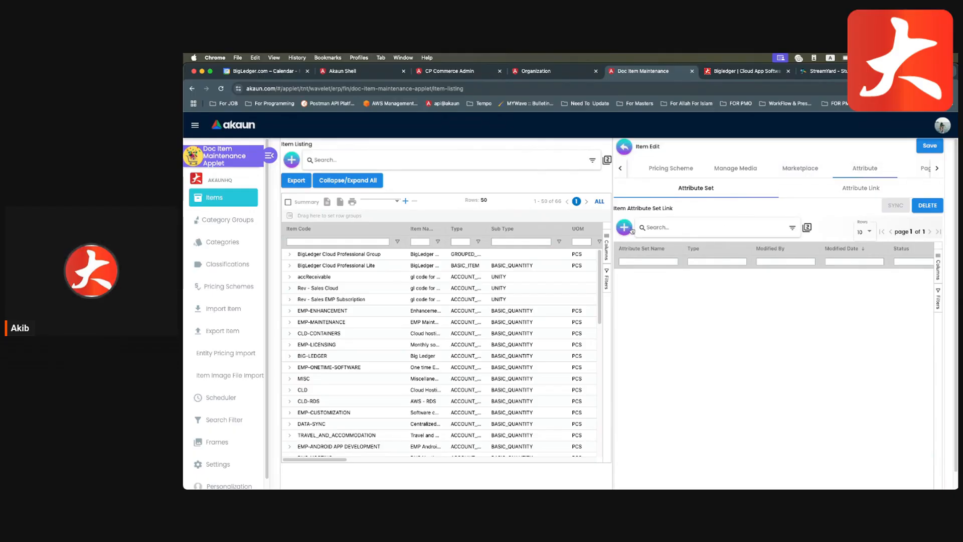
left_click(626, 228)
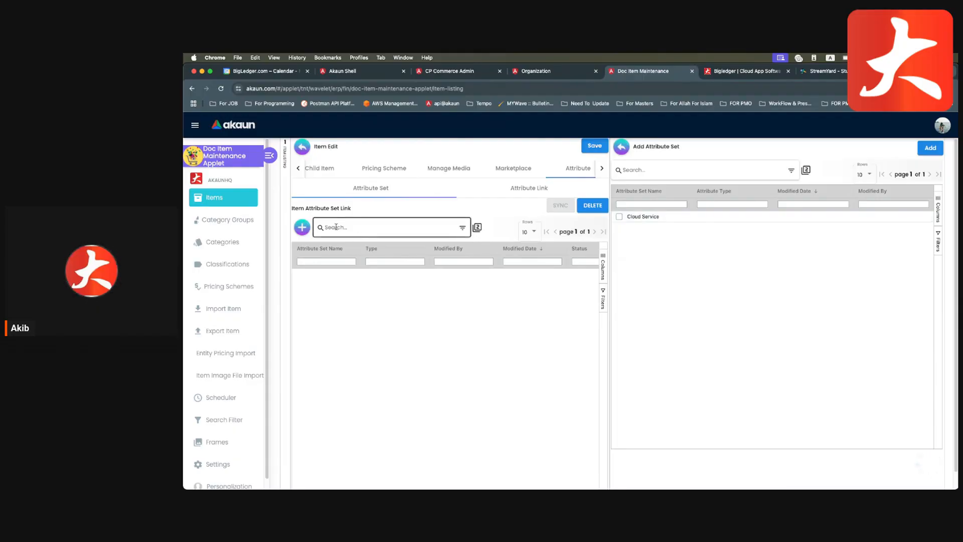
left_click_drag(352, 208, 293, 211)
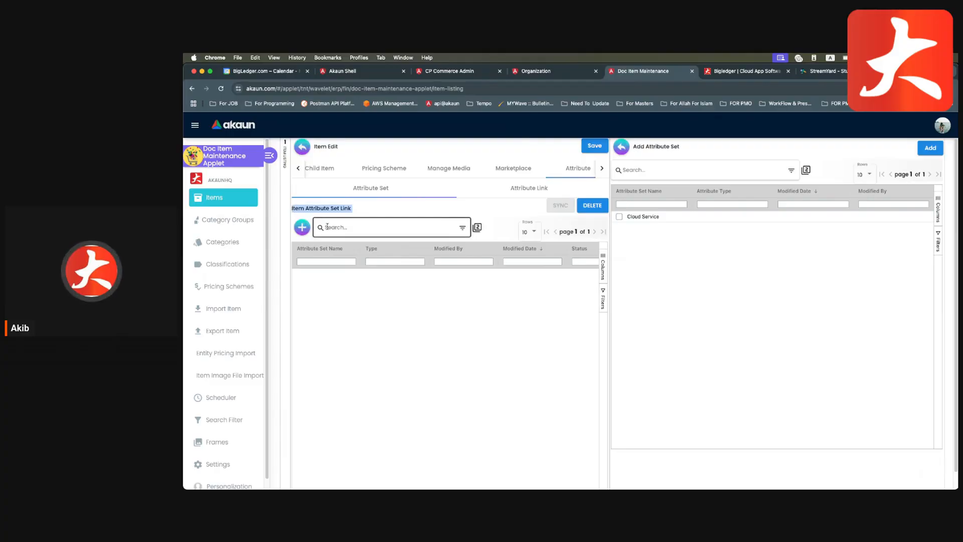
left_click(620, 218)
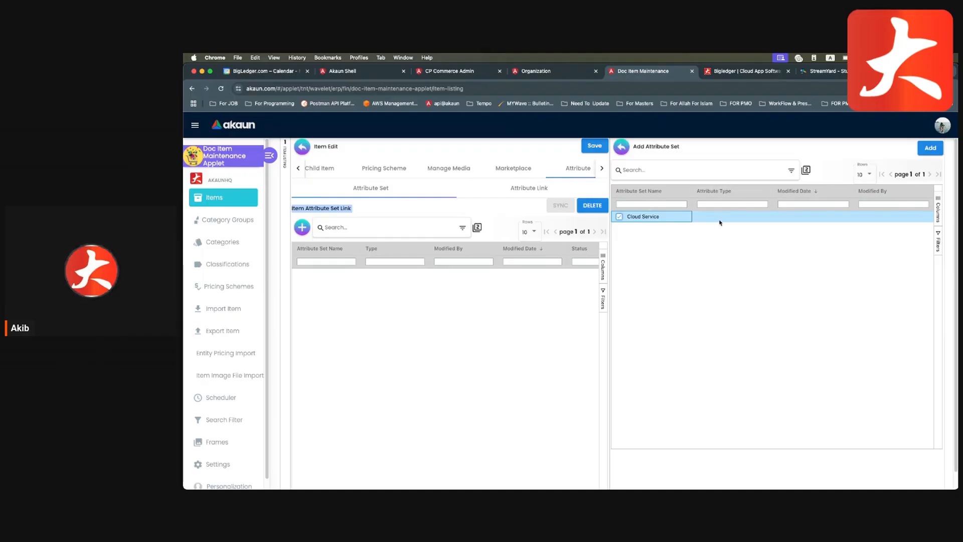
double_click(718, 216)
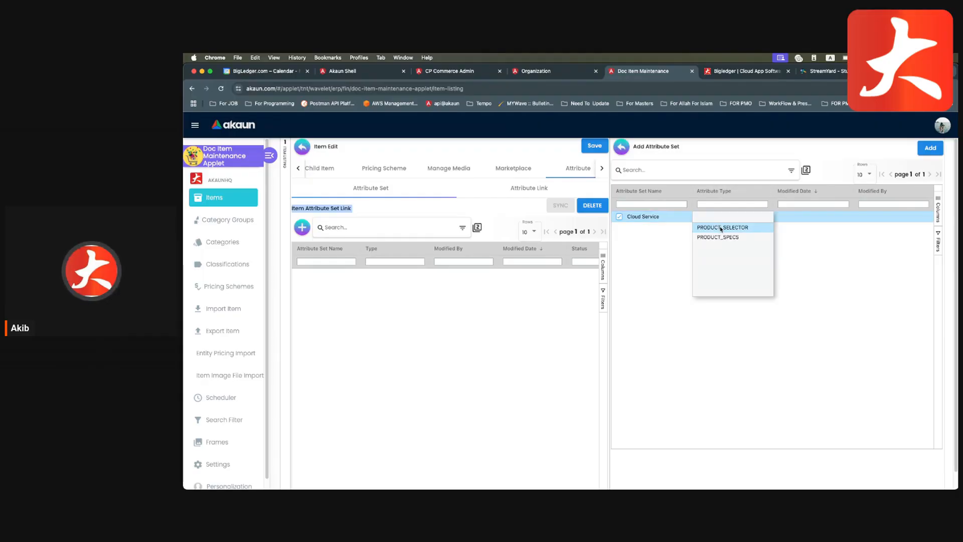
left_click(723, 237)
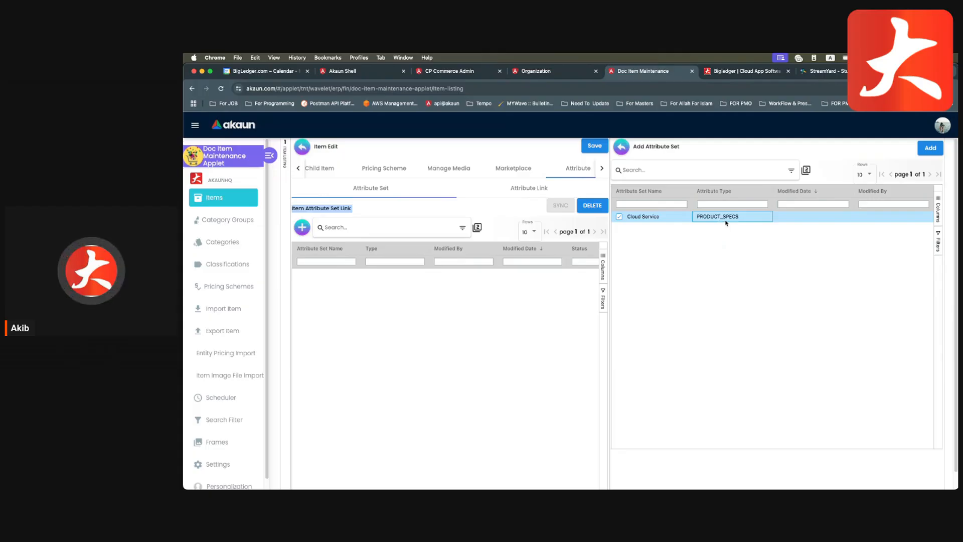
- Change the Cloud Service attribute type to PRODUCT_SELECTOR and add the set to the grouped item
left_click(726, 220)
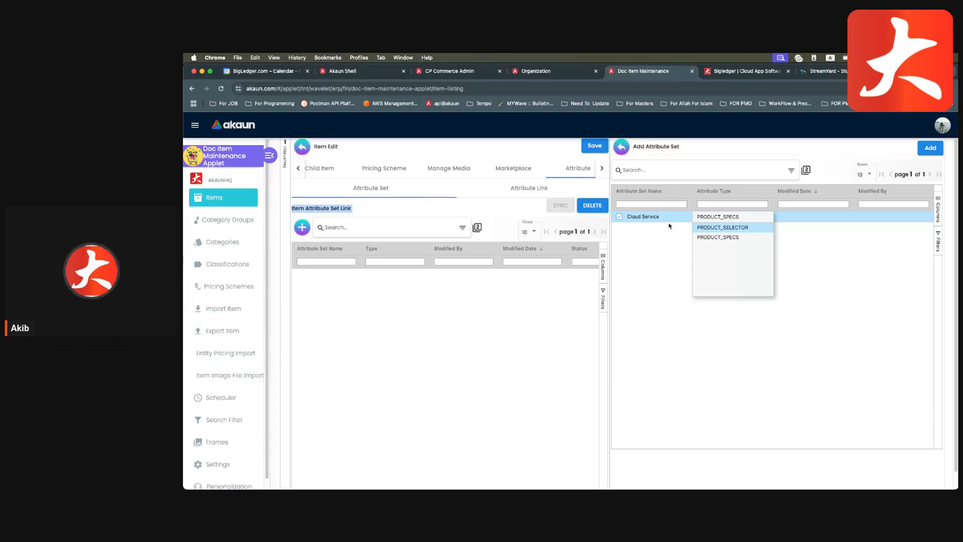
left_click(711, 228)
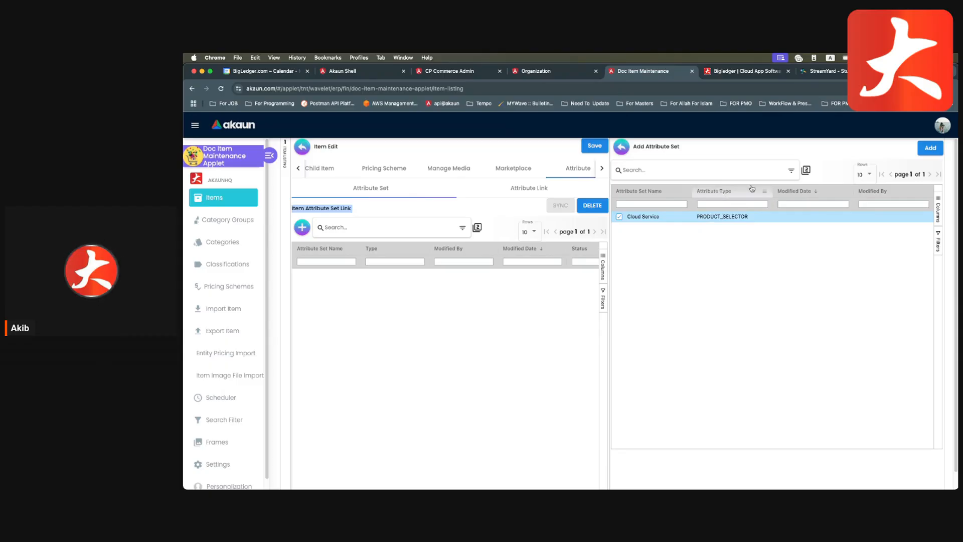
left_click(741, 216)
left_click(732, 219)
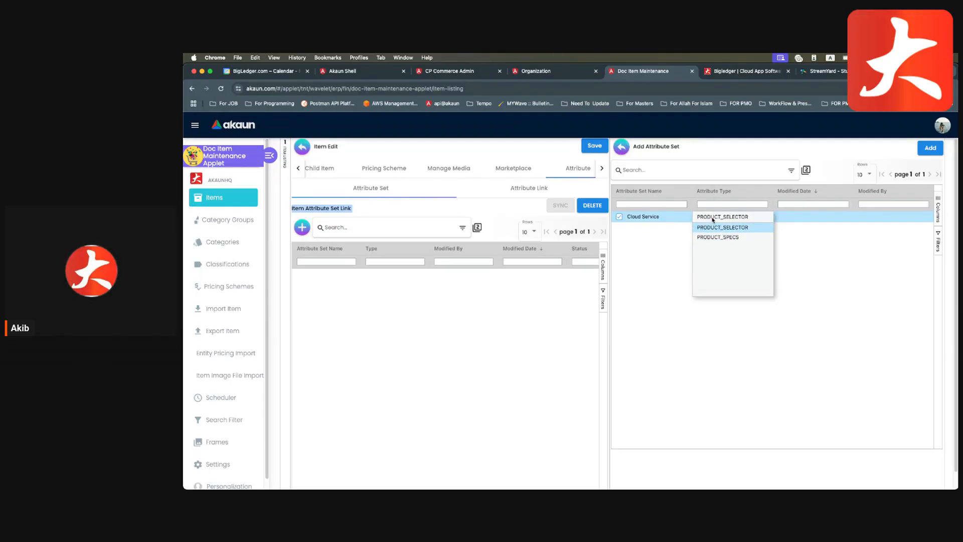
left_click(717, 226)
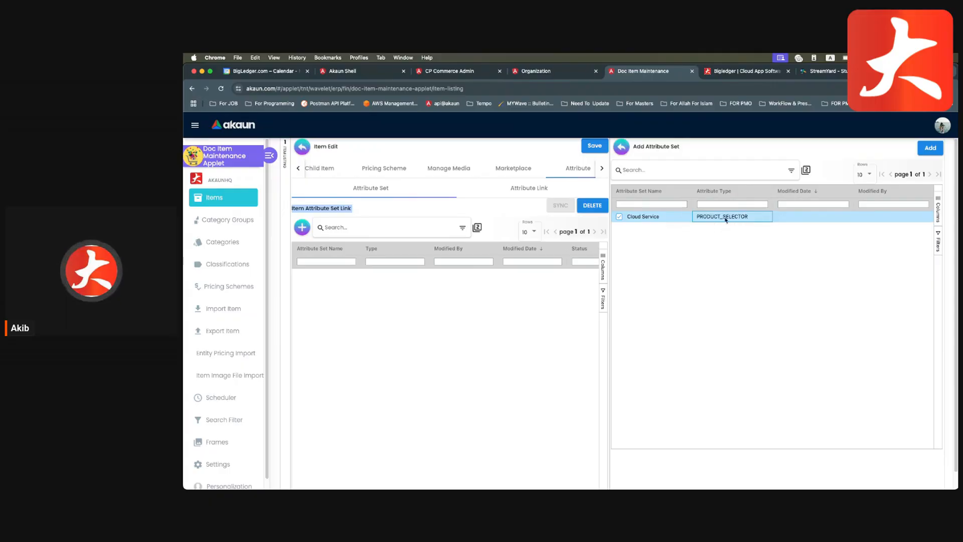
left_click(932, 149)
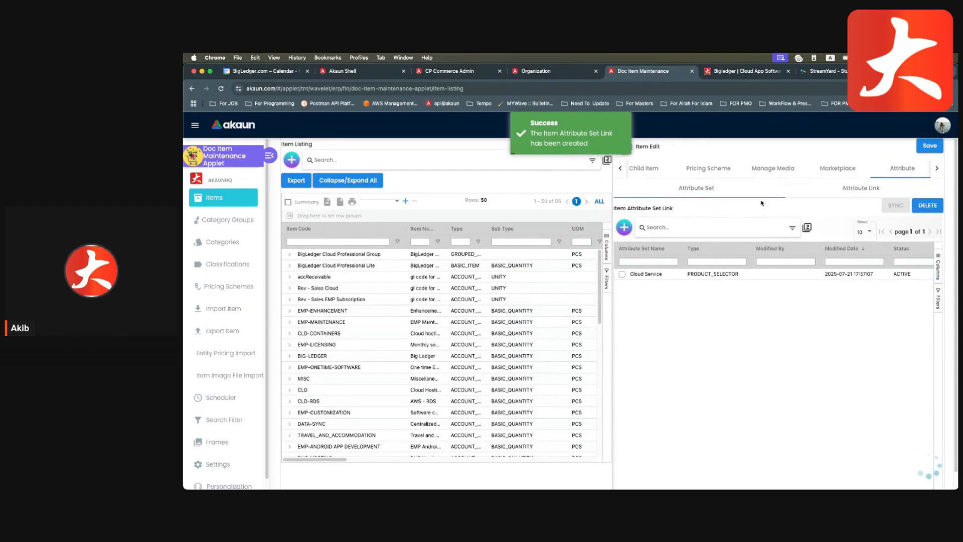
- Sync the item's Cloud Service attribute set to the BLG-CP-COM store
left_click(622, 275)
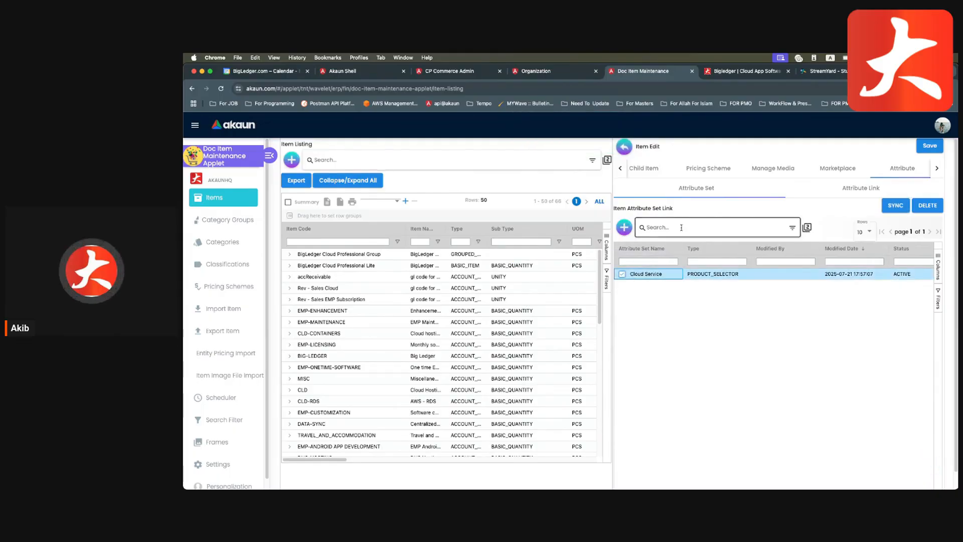
left_click(895, 206)
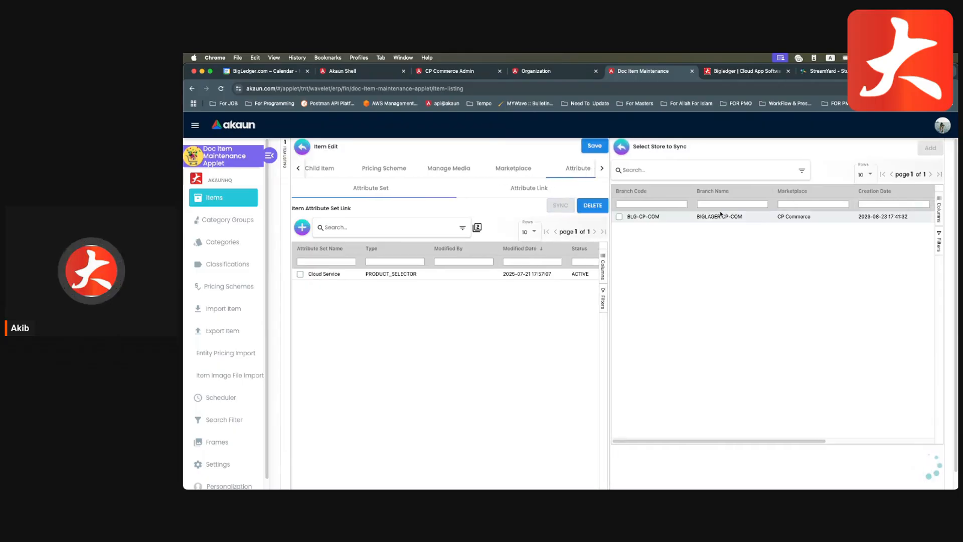
left_click(619, 216)
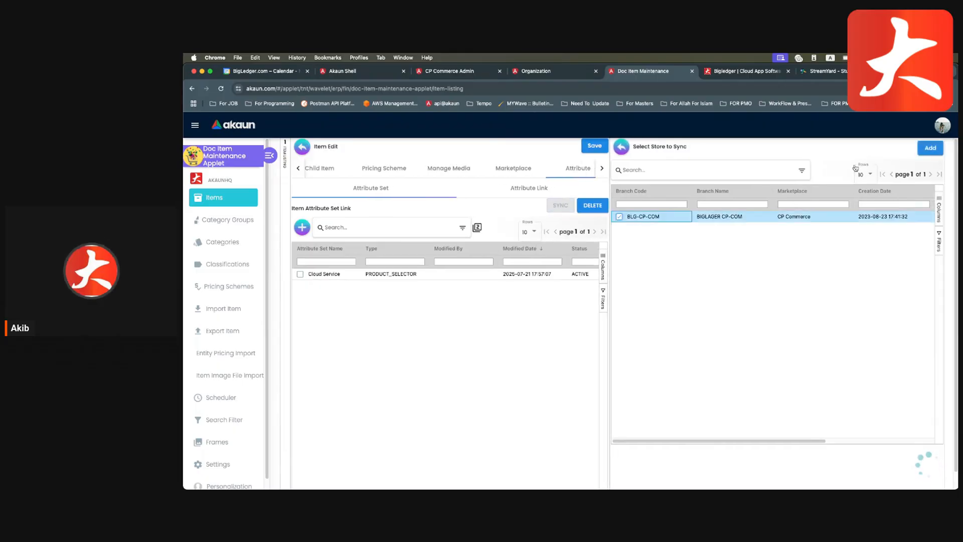
left_click(931, 148)
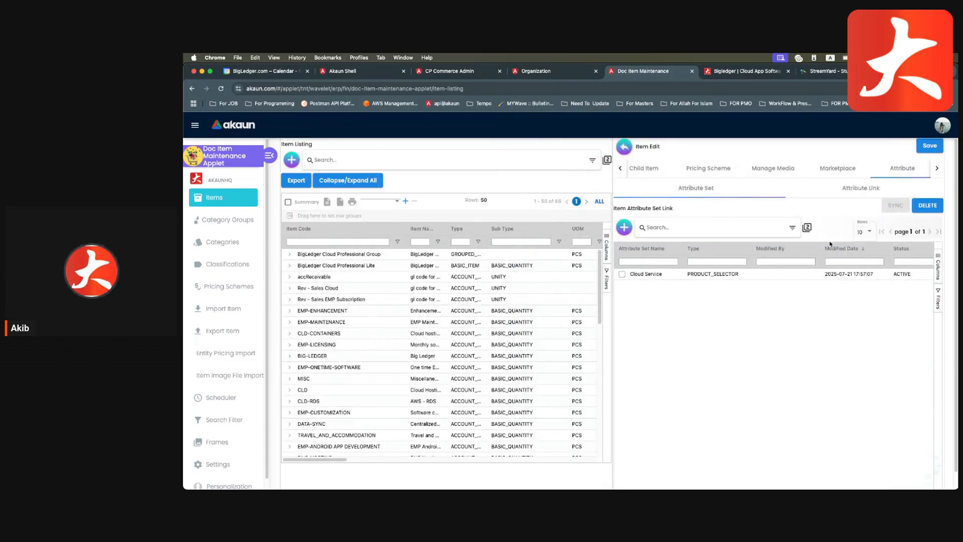
- Open the first child item of the BIGLAGER CP-COM marketplace listing and check its images
left_click(856, 169)
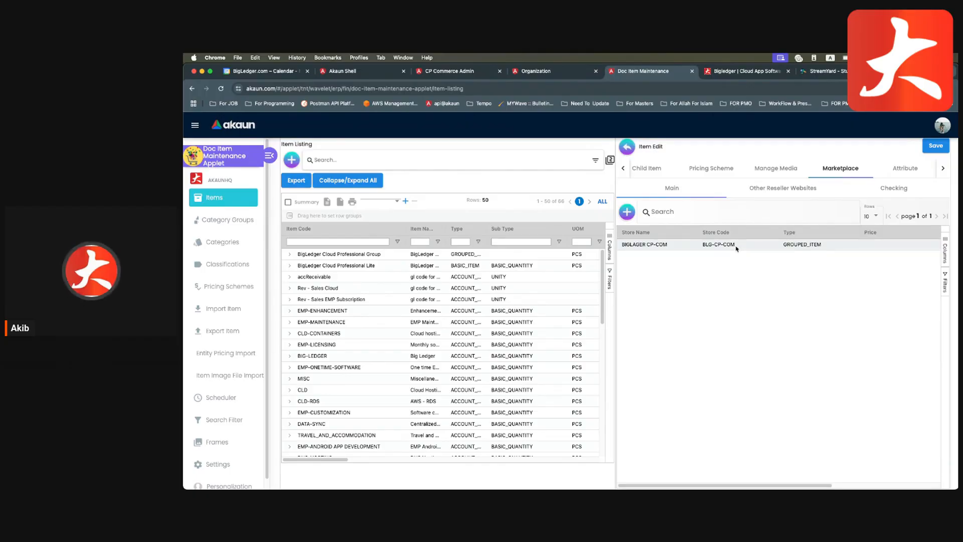
left_click(736, 247)
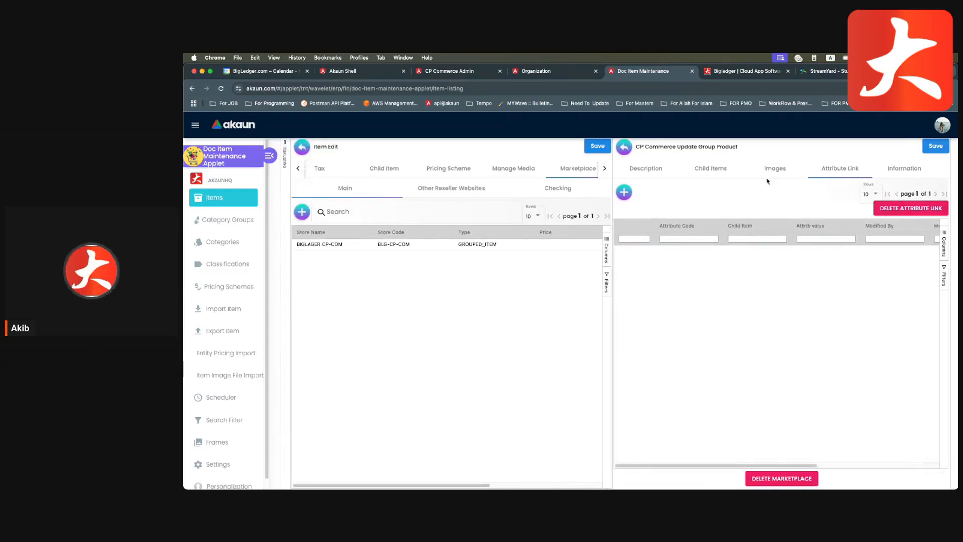
left_click(723, 172)
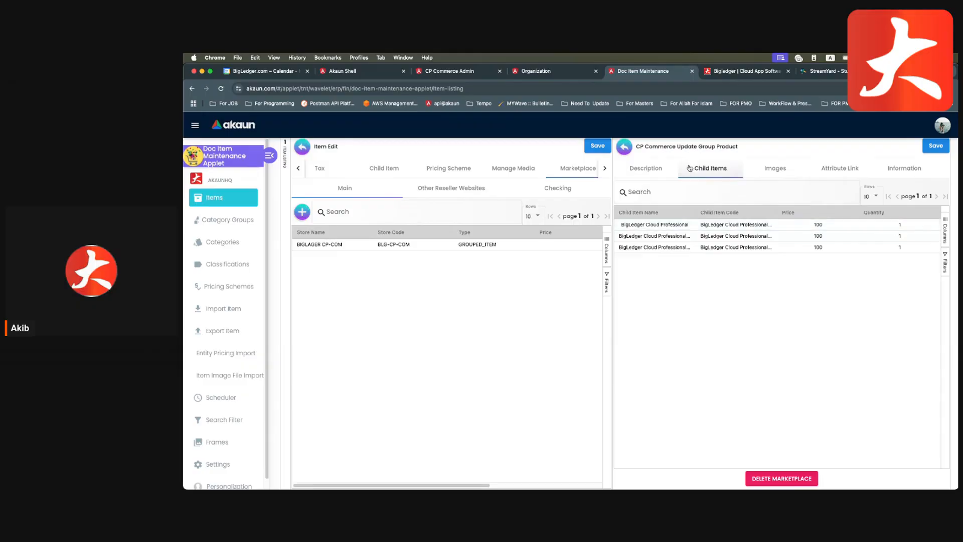
left_click(670, 226)
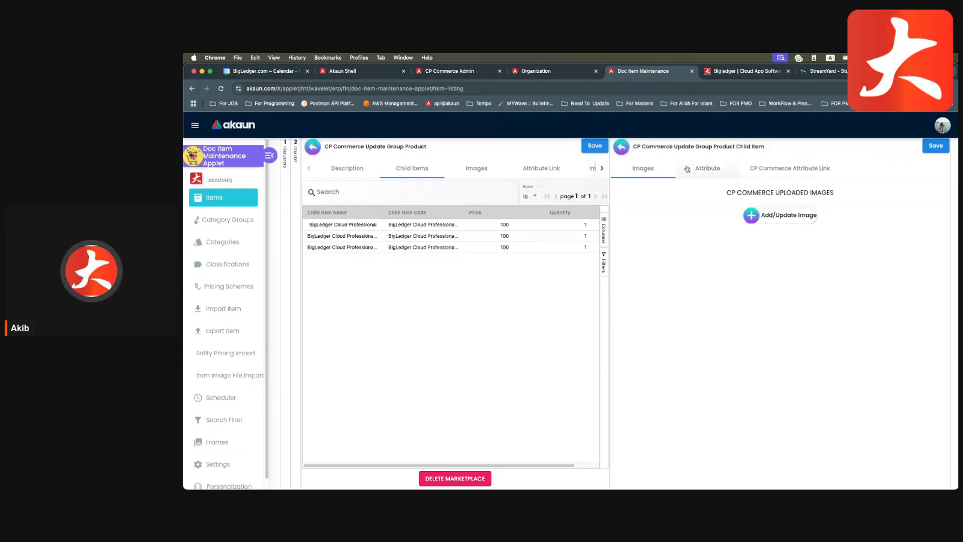
left_click(698, 168)
left_click(654, 173)
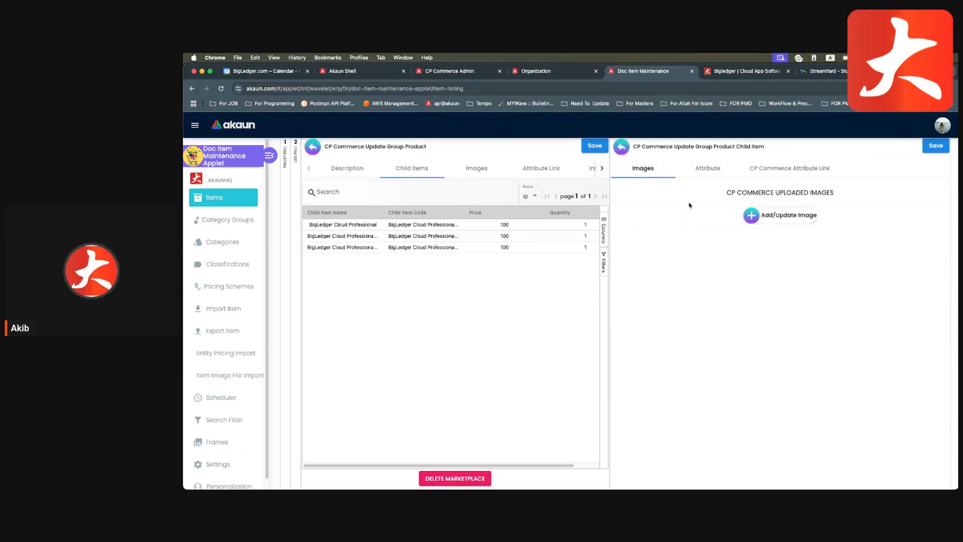
- Examine the child item's attribute set, attribute link and CP Commerce attribute link, and return to the item listing
left_click(699, 173)
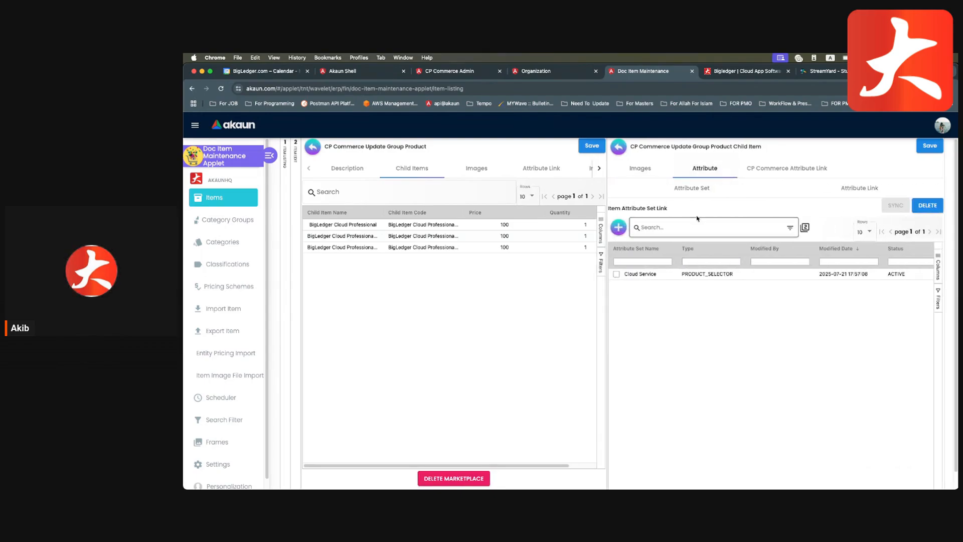
left_click(703, 188)
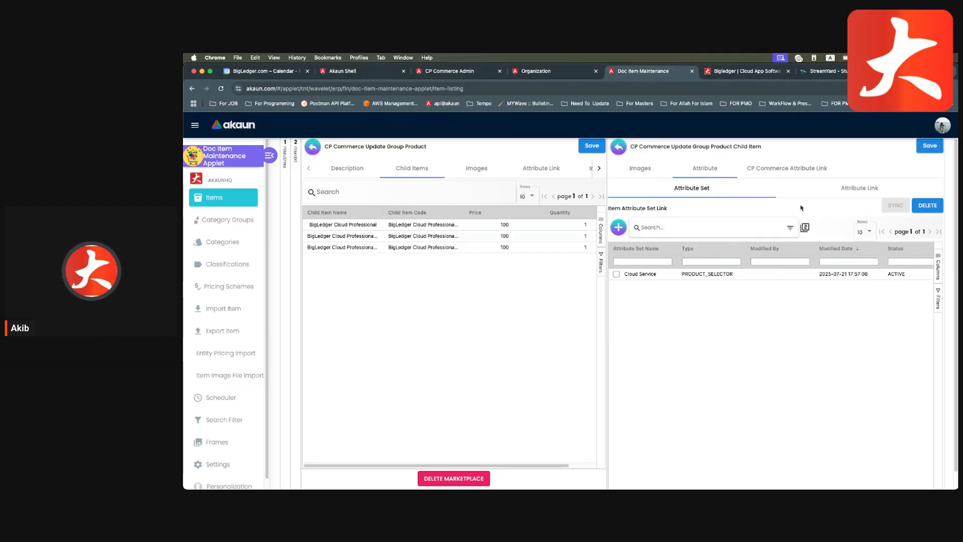
left_click(860, 188)
left_click(695, 188)
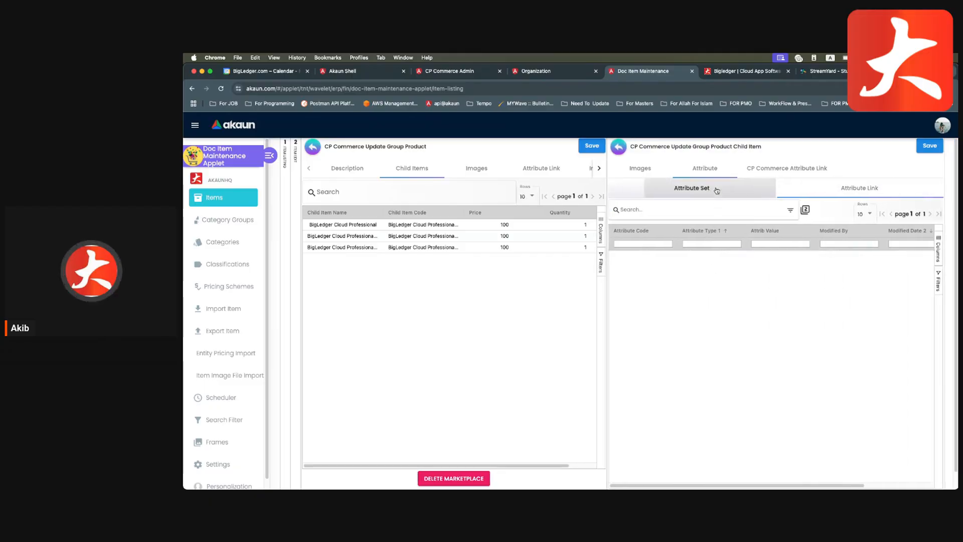
left_click(617, 275)
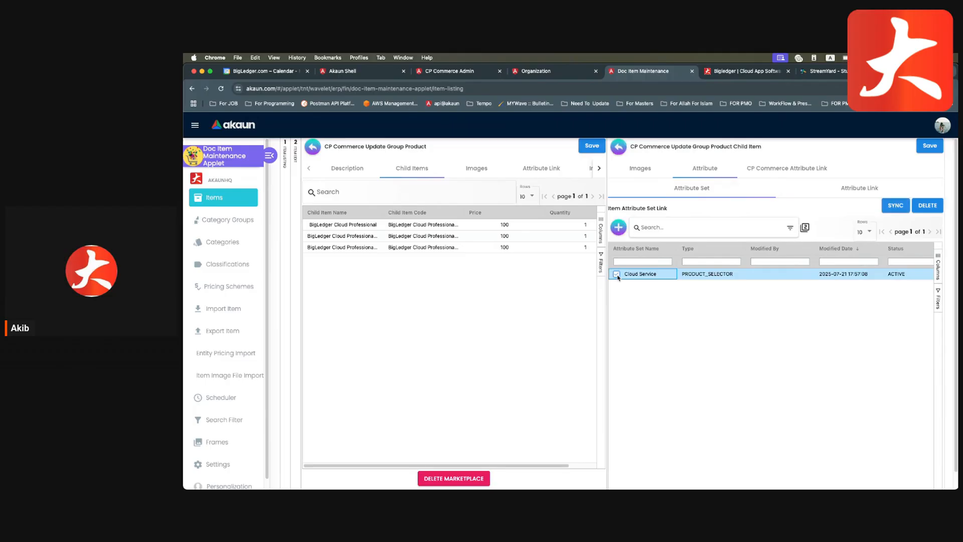
left_click(617, 275)
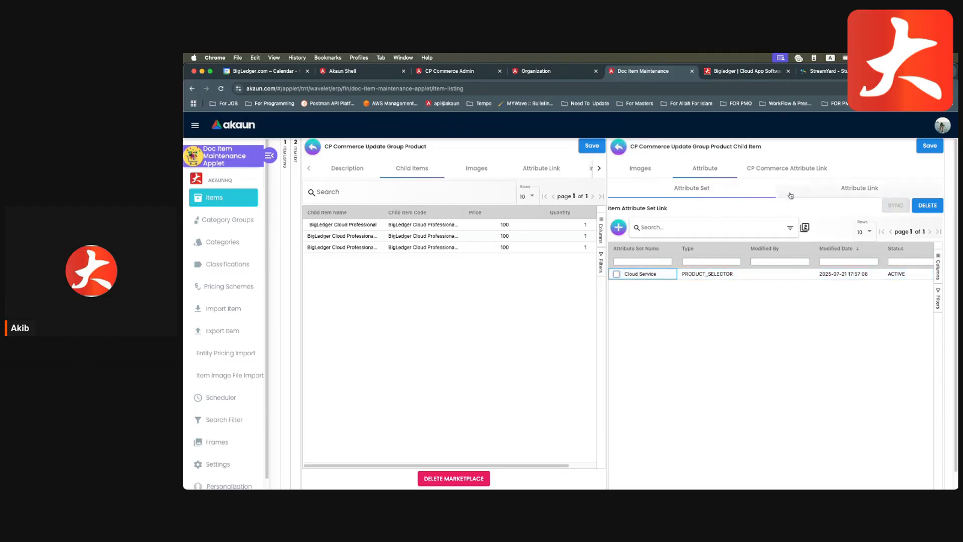
left_click(768, 171)
left_click(705, 169)
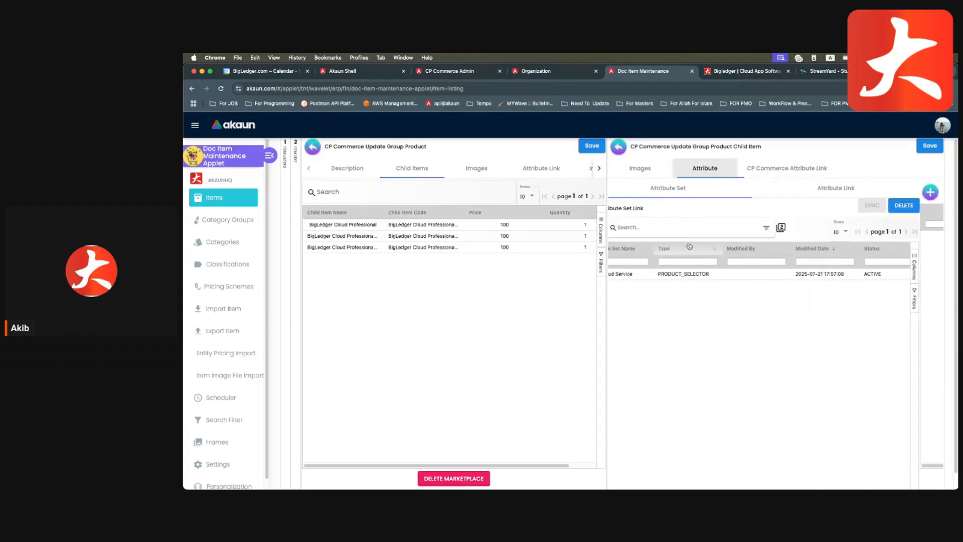
left_click(836, 195)
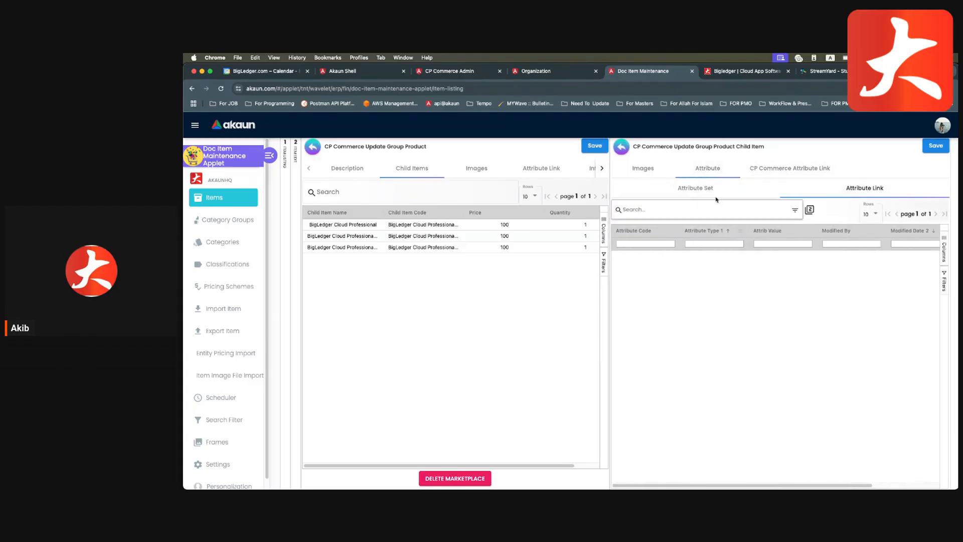
left_click(692, 167)
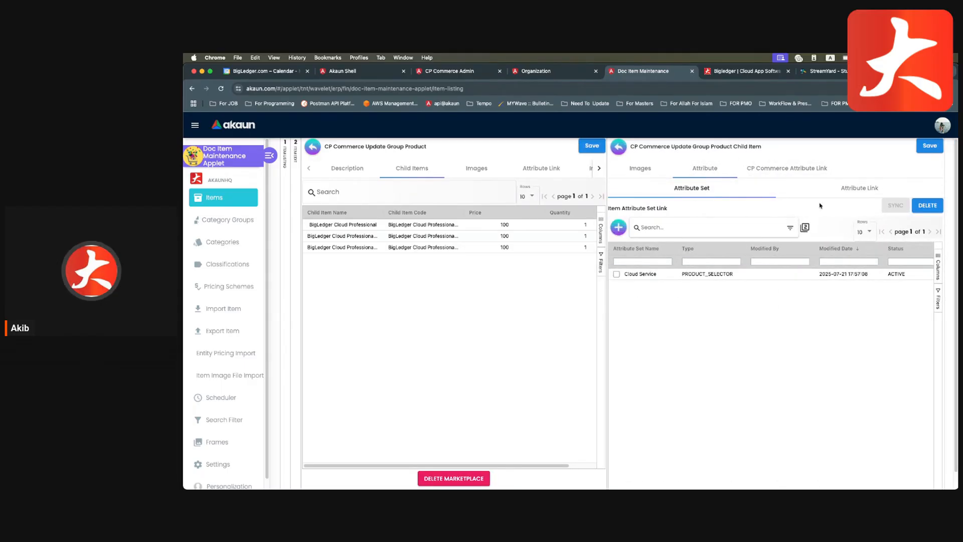
left_click(620, 146)
left_click(622, 146)
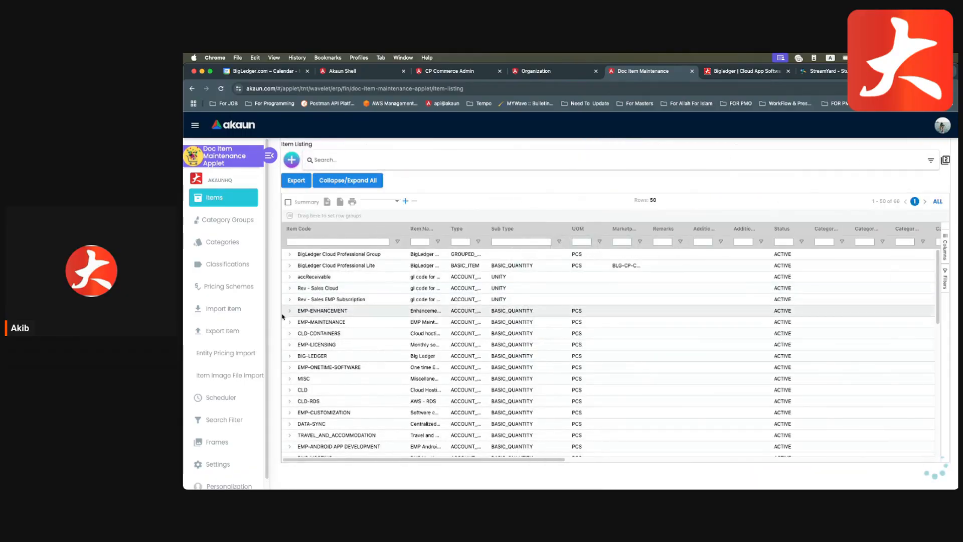
- Start a new attribute in the applet settings, entering Cloud as both its attribute code and attribute name
left_click(225, 464)
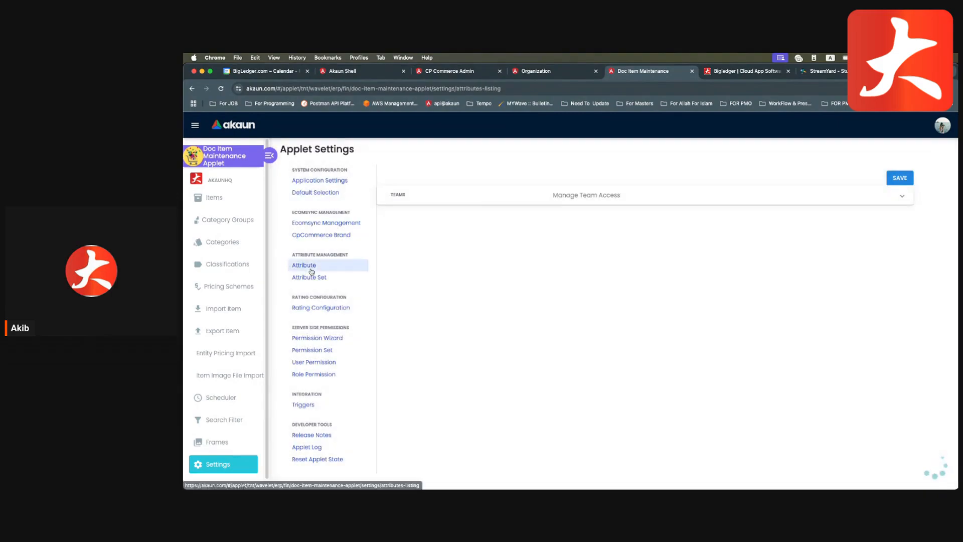
left_click(305, 265)
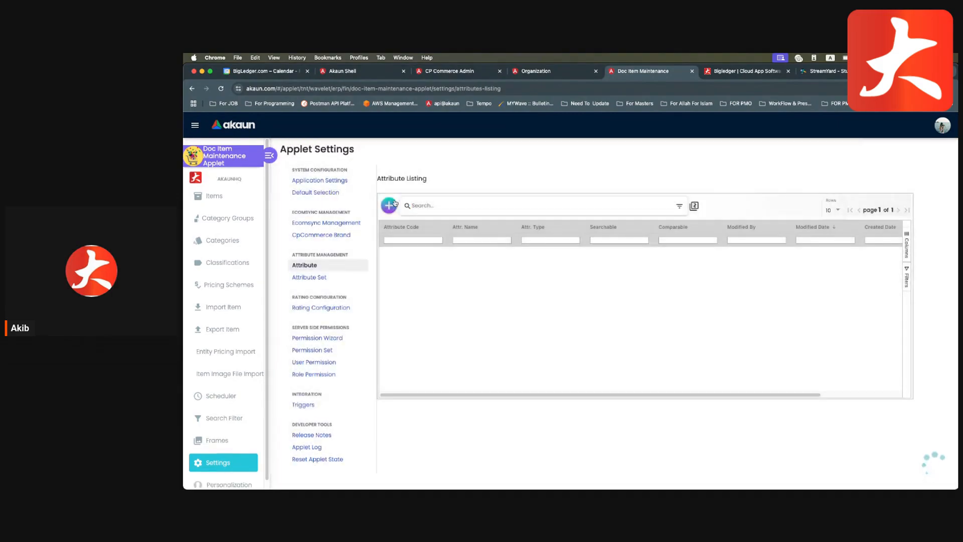
left_click(388, 205)
left_click(682, 256)
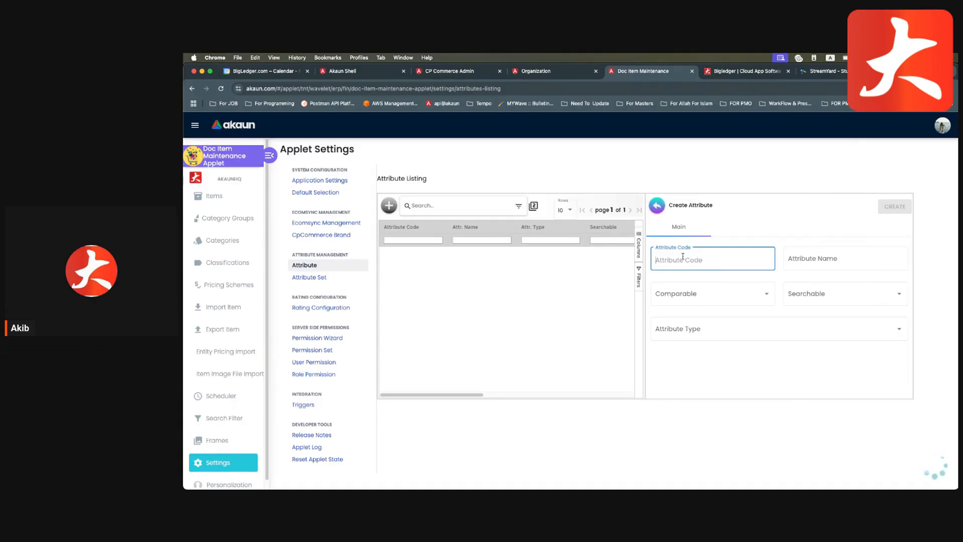
type("Cloud")
key("super+a")
key("super+c")
left_click(805, 260)
key("super+v")
- Make the Cloud attribute comparable but not searchable, set its type to Dropdown, and create it
left_click(693, 301)
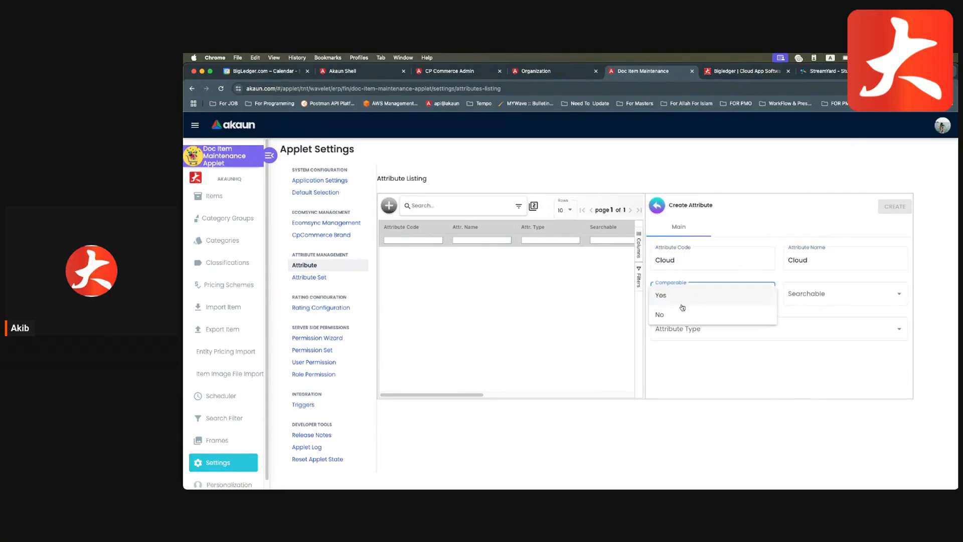
left_click(666, 297)
left_click(755, 327)
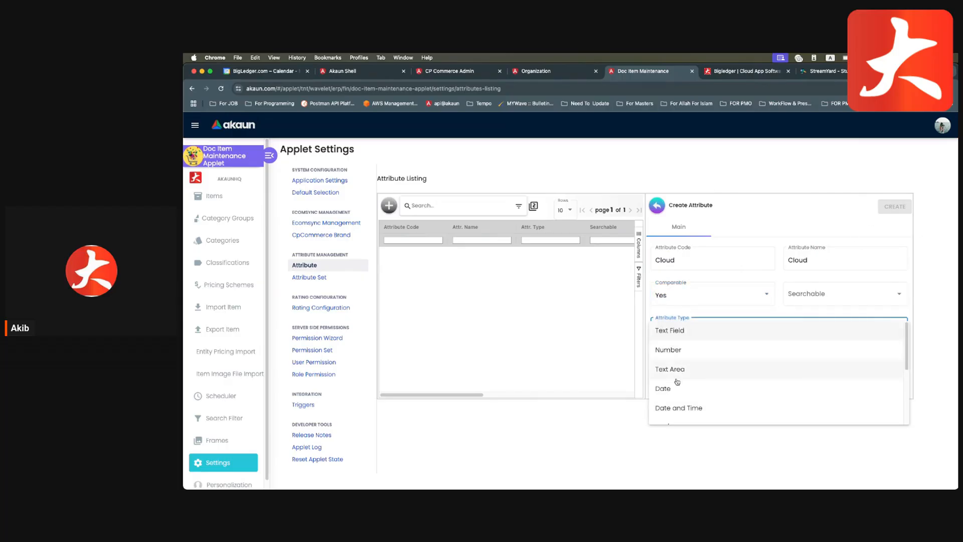
scroll(677, 383, "down", 3)
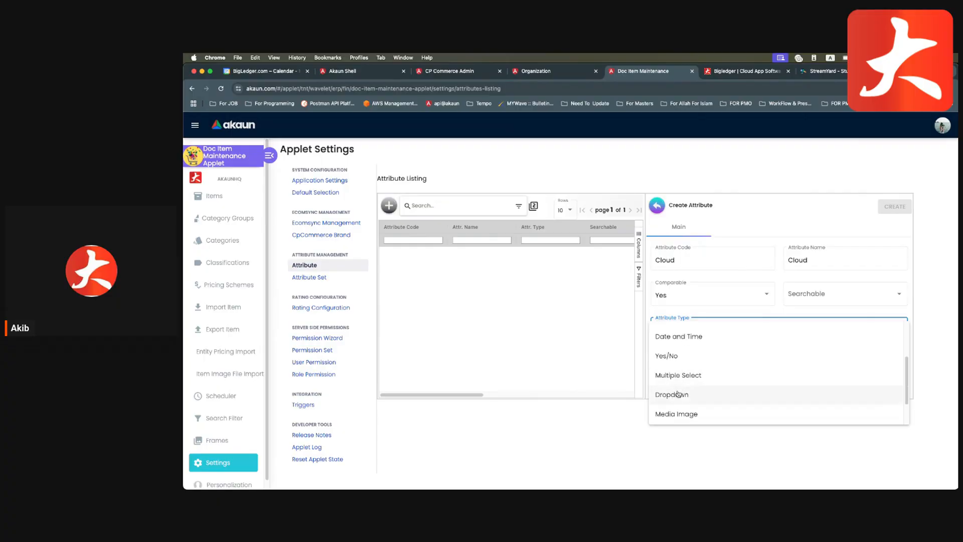
left_click(678, 394)
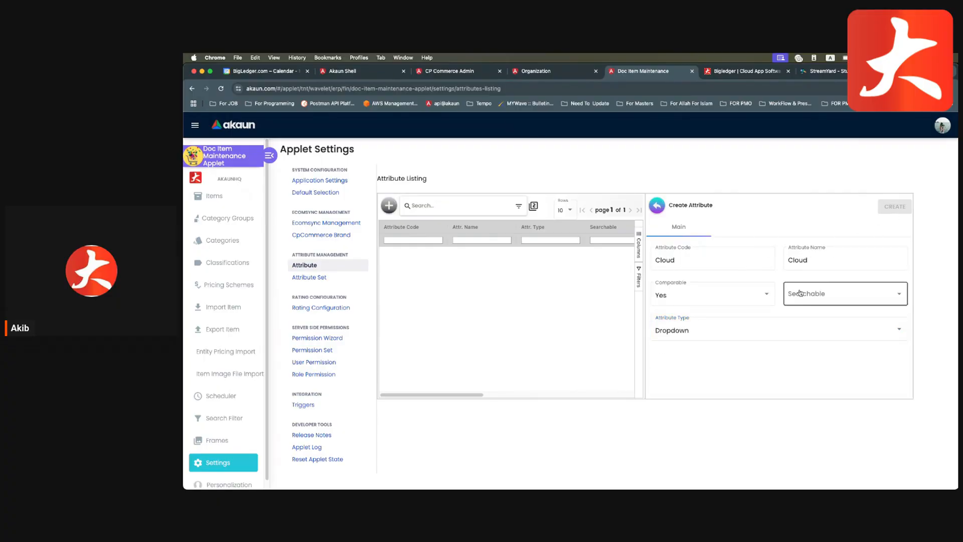
left_click(800, 292)
left_click(797, 315)
left_click(895, 206)
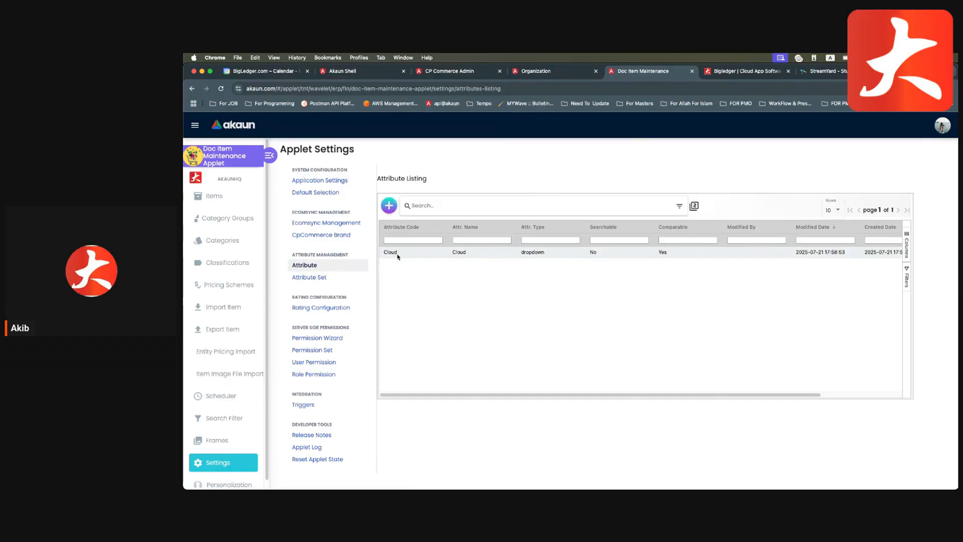
- Open the Cloud attribute's options and create an option with Basic as both its name and code
left_click(398, 253)
left_click(743, 226)
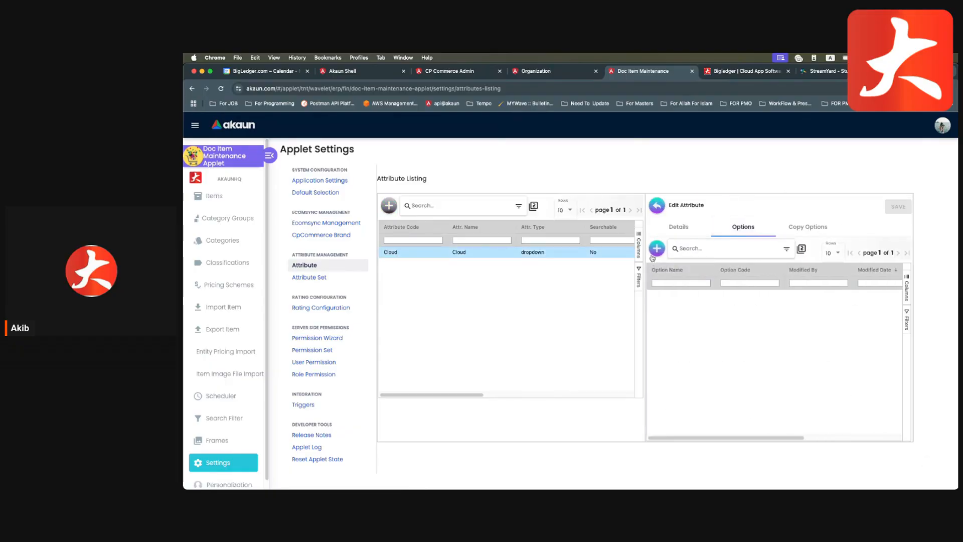
left_click(656, 249)
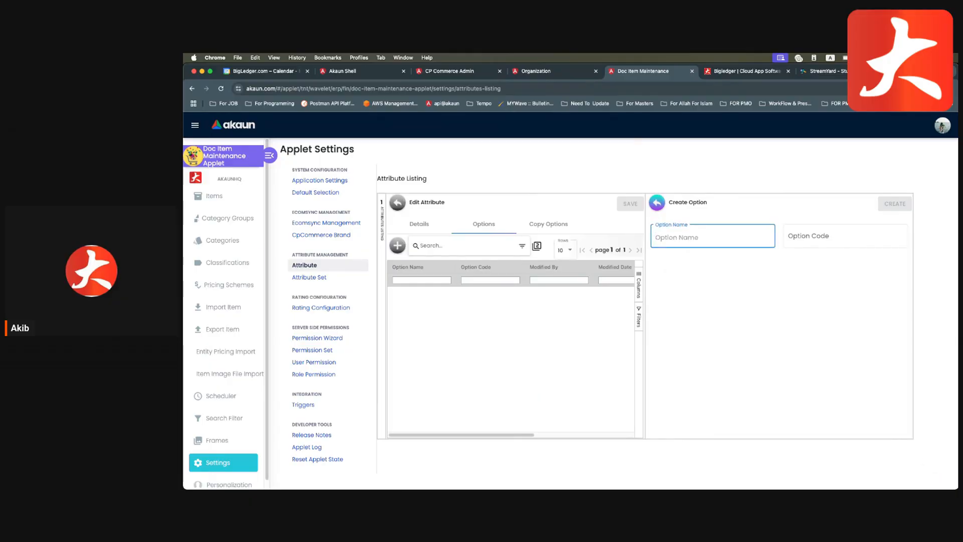
type("Bo")
key("Tab")
type("Basic")
left_click(894, 205)
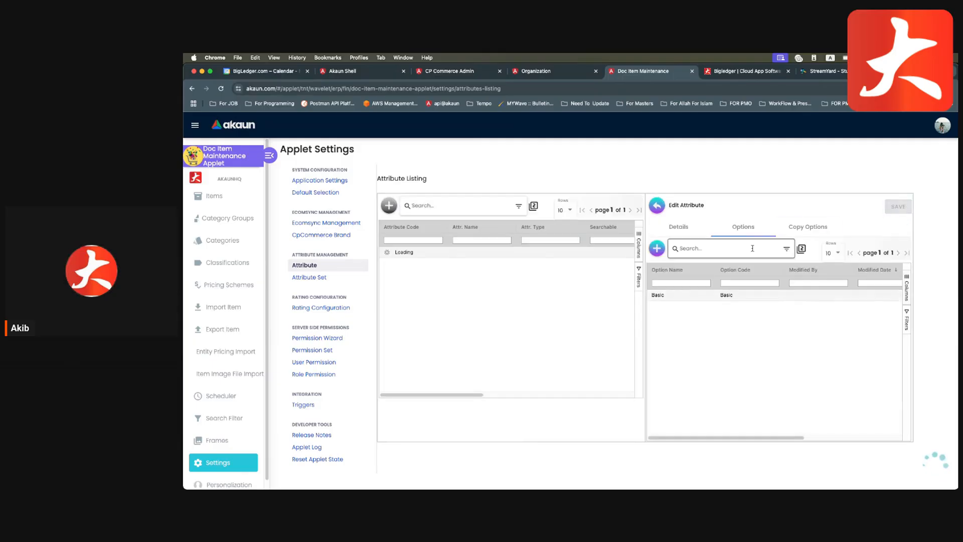
- Add another option to the Cloud attribute, using Lite for both the option name and code
left_click(657, 248)
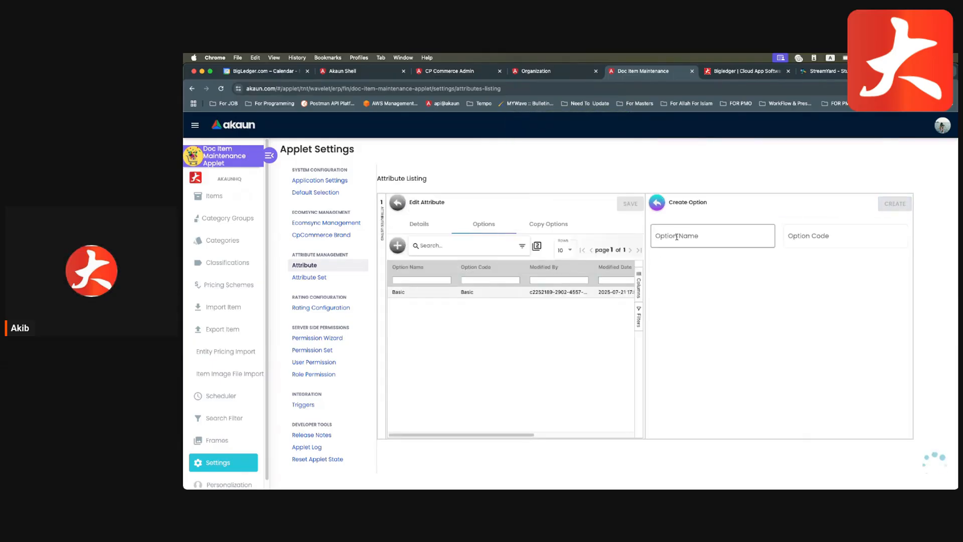
left_click(712, 236)
type("Lite")
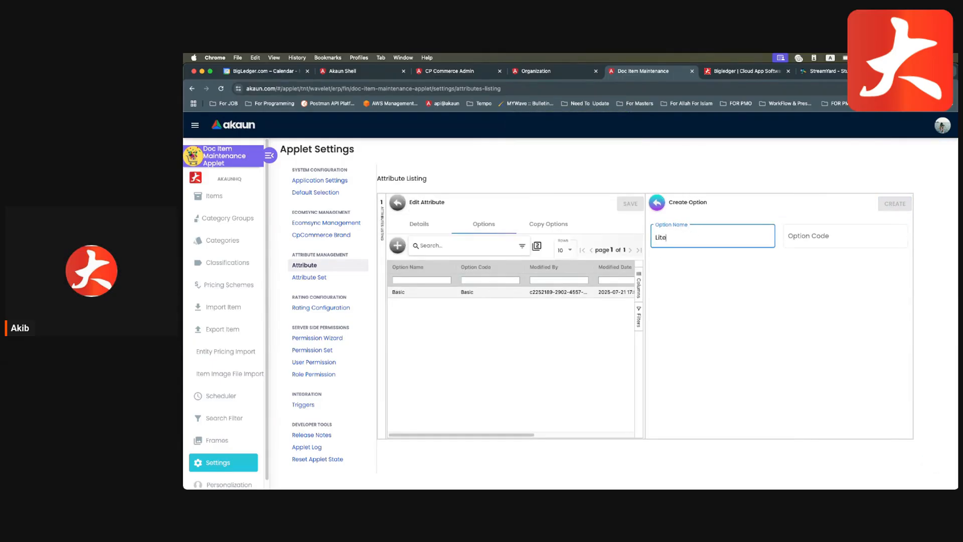
key("super+a")
key("super+c")
left_click(801, 237)
key("super+v")
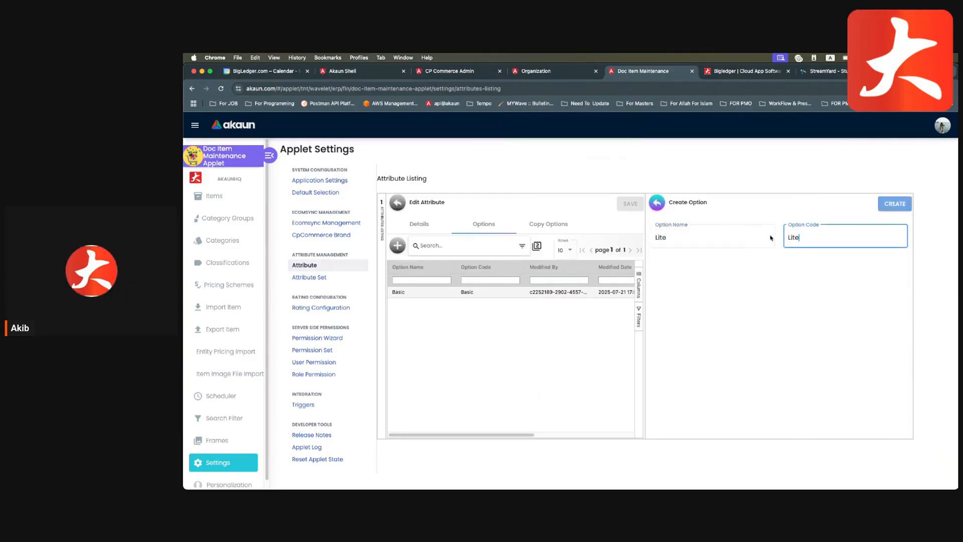
left_click(893, 204)
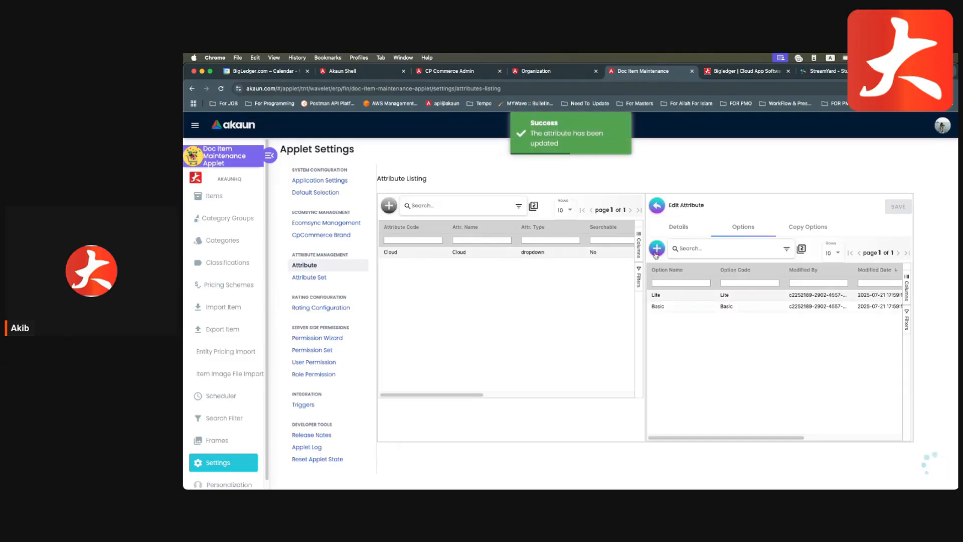
- Start a third option for the Cloud attribute and enter Enterprise as its option name
left_click(657, 248)
left_click(712, 235)
type("En")
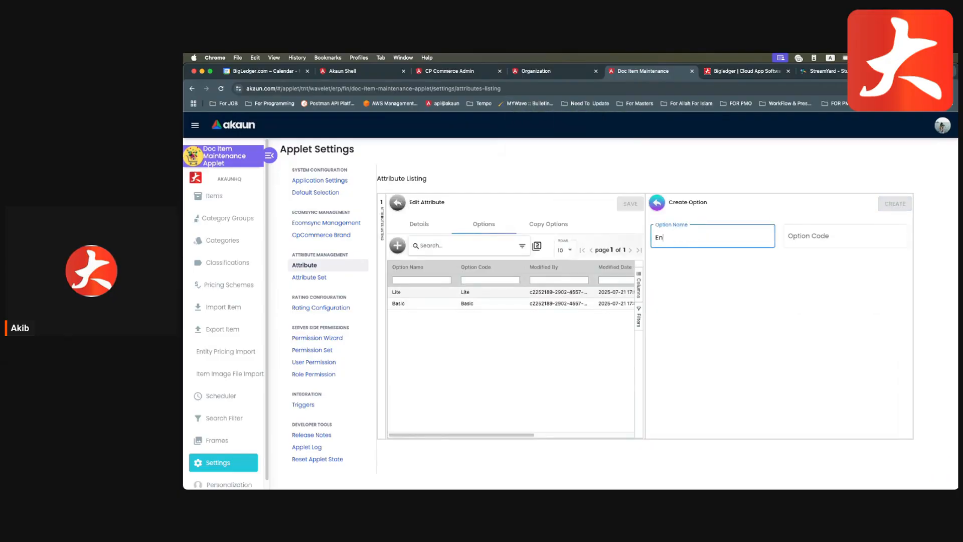
type("terprise")
left_click(359, 73)
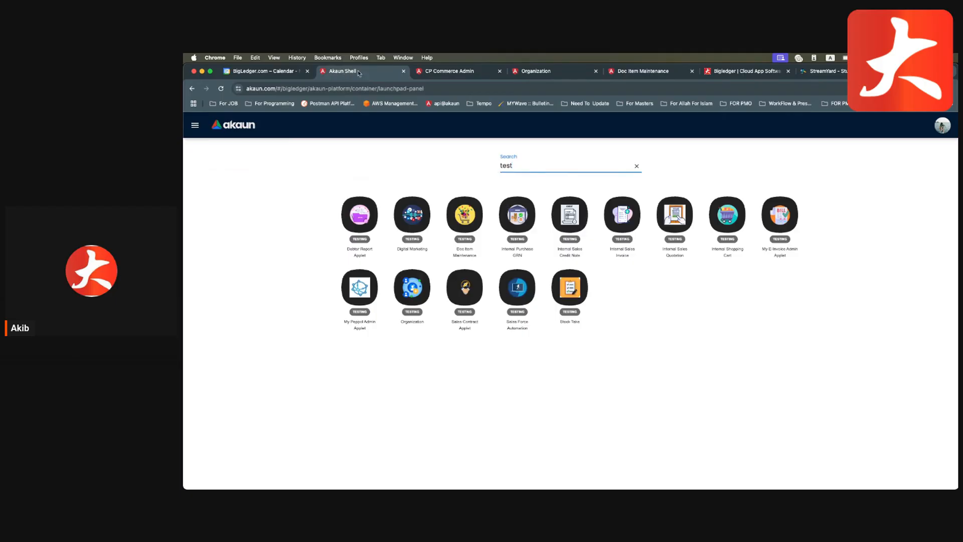
key("ctrl+Tab")
key("ctrl+Tab")
key("ctrl+Tab")
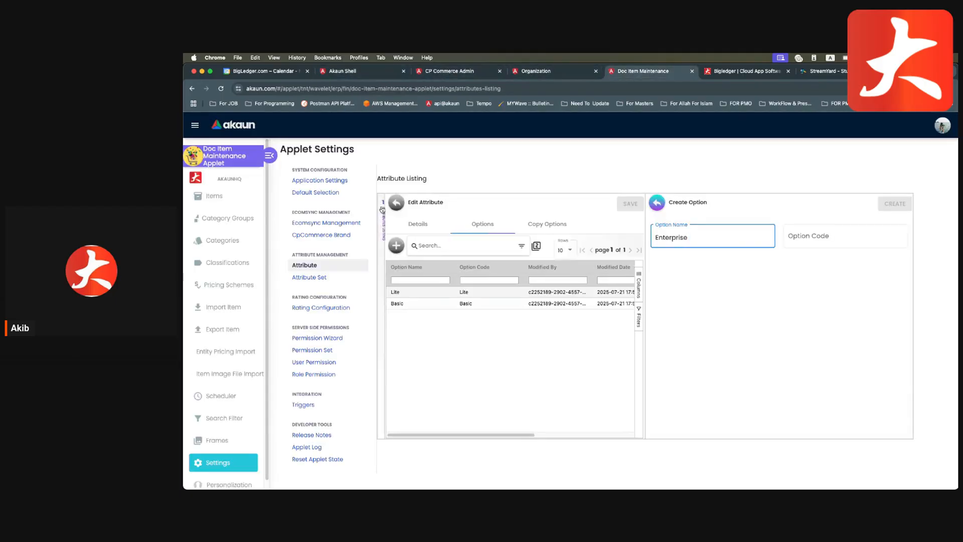
- Reuse the name Enterprise as the option code and create the option
left_click_drag(707, 243, 646, 240)
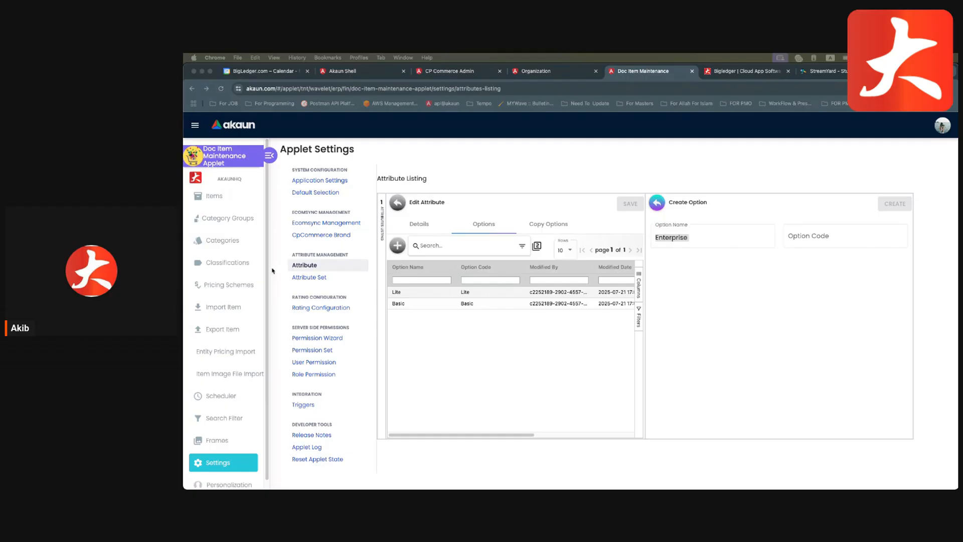
left_click(813, 217)
left_click(817, 236)
key("super+v")
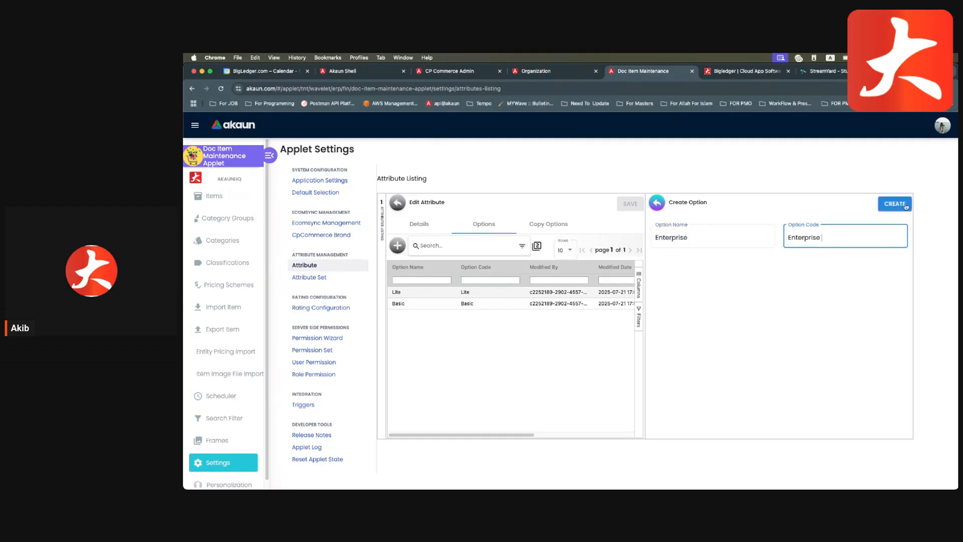
left_click(895, 203)
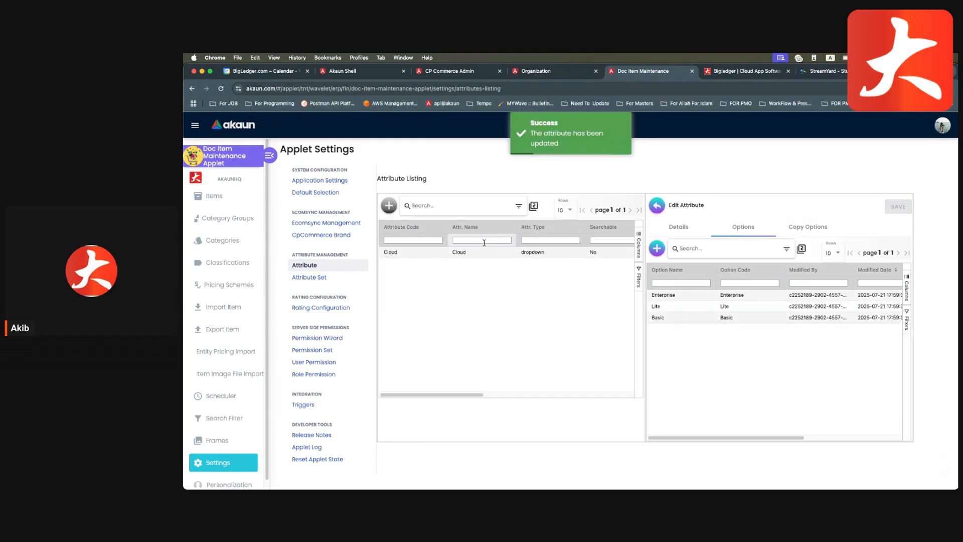
- Open the BIGLAGER CP-COM marketplace listing of the grouped item BigLedger Cloud Professional Group
left_click(219, 204)
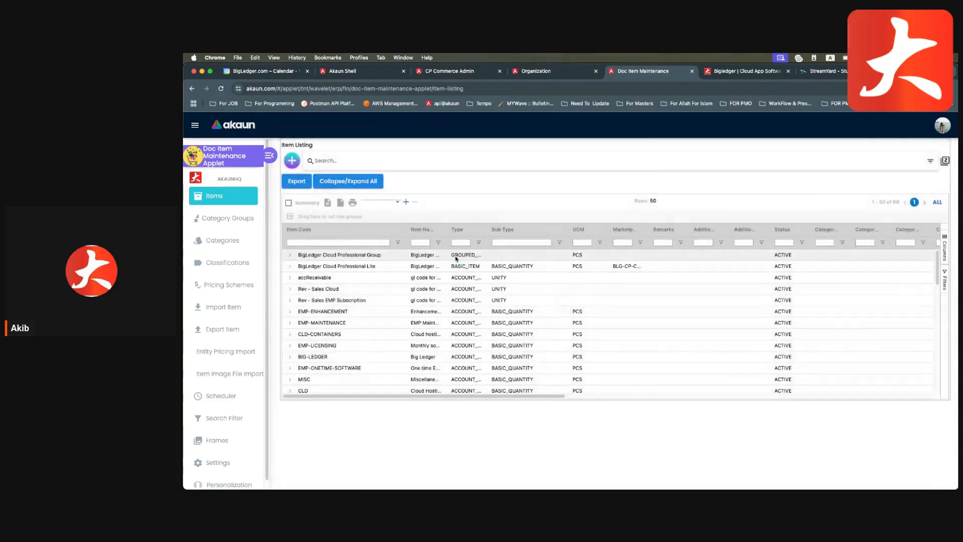
left_click(457, 259)
left_click(919, 170)
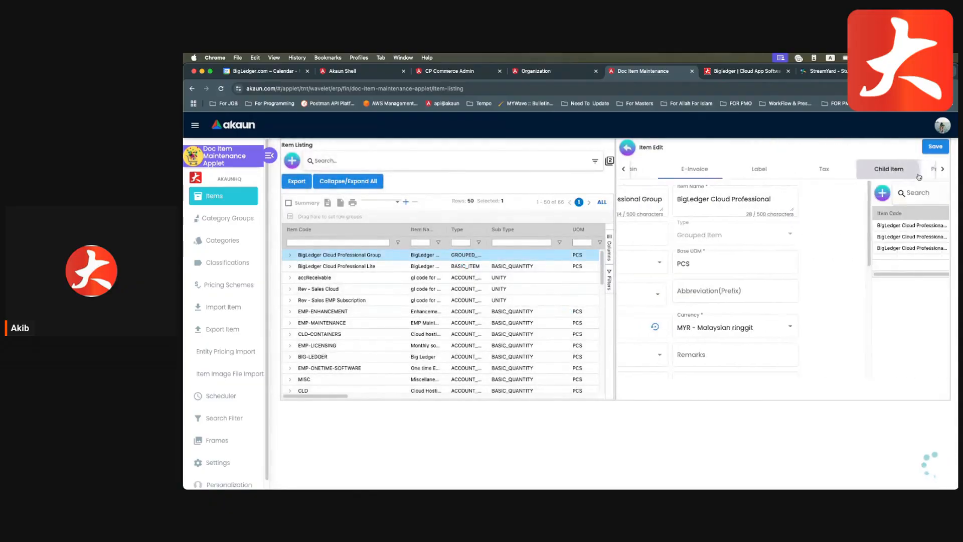
left_click(923, 169)
left_click(903, 169)
double_click(898, 169)
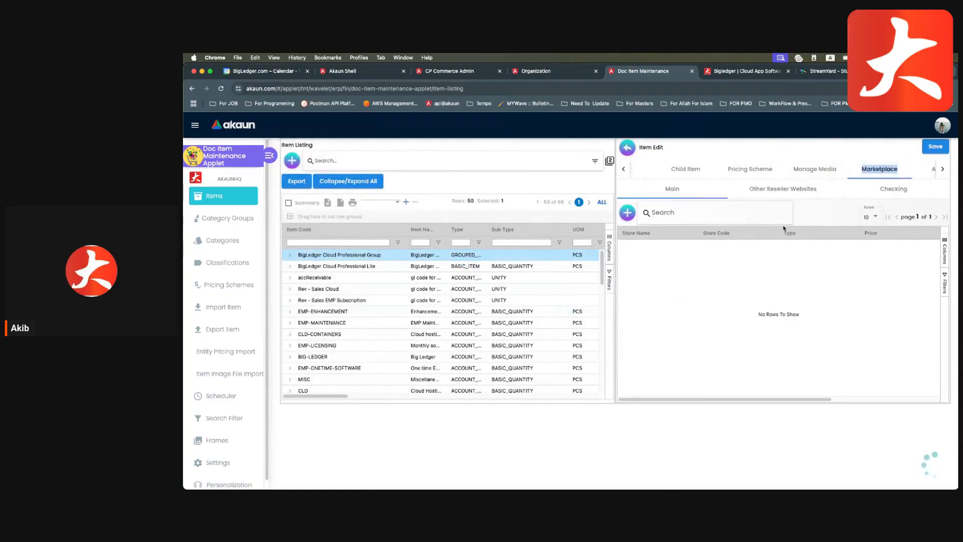
left_click(751, 246)
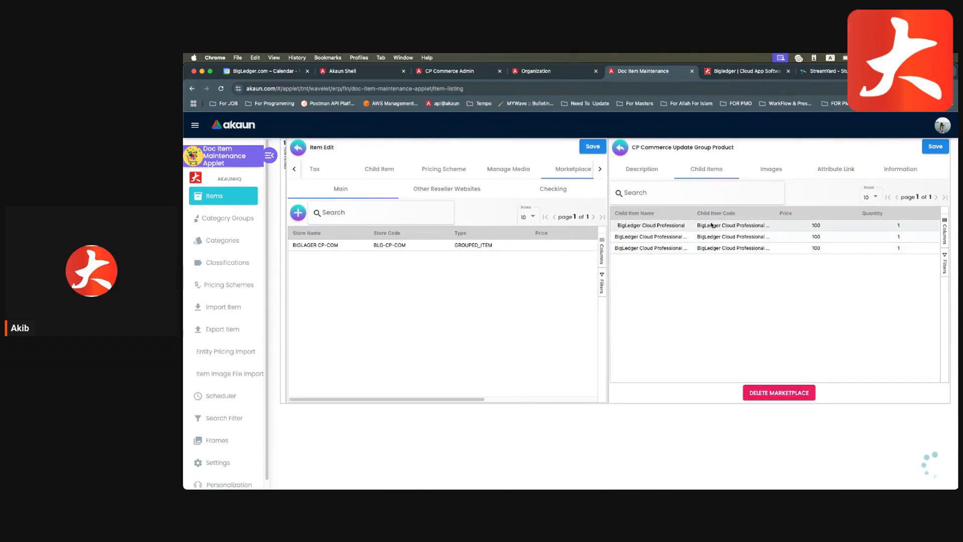
- Check the group listing's attribute link, and the first child item's attribute set and attribute link
left_click(827, 169)
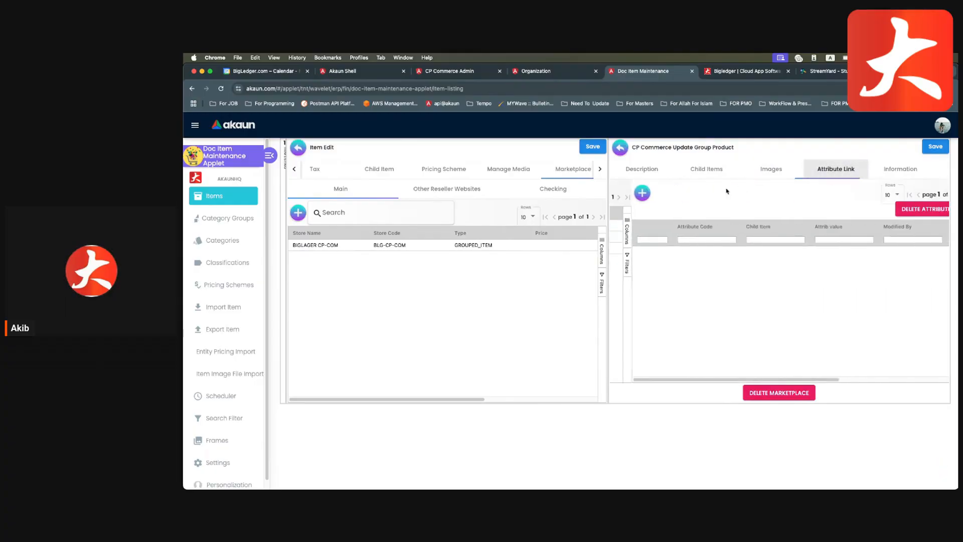
left_click(730, 176)
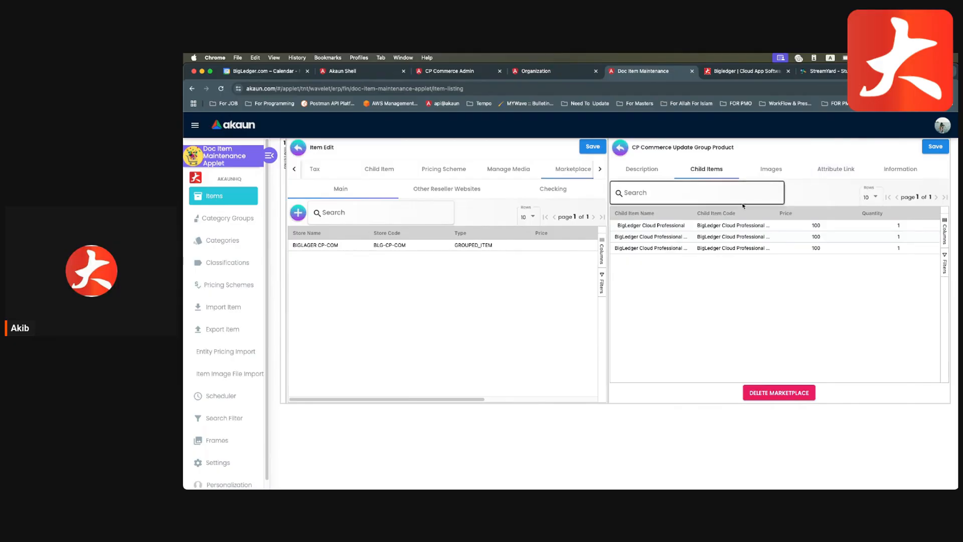
left_click(725, 228)
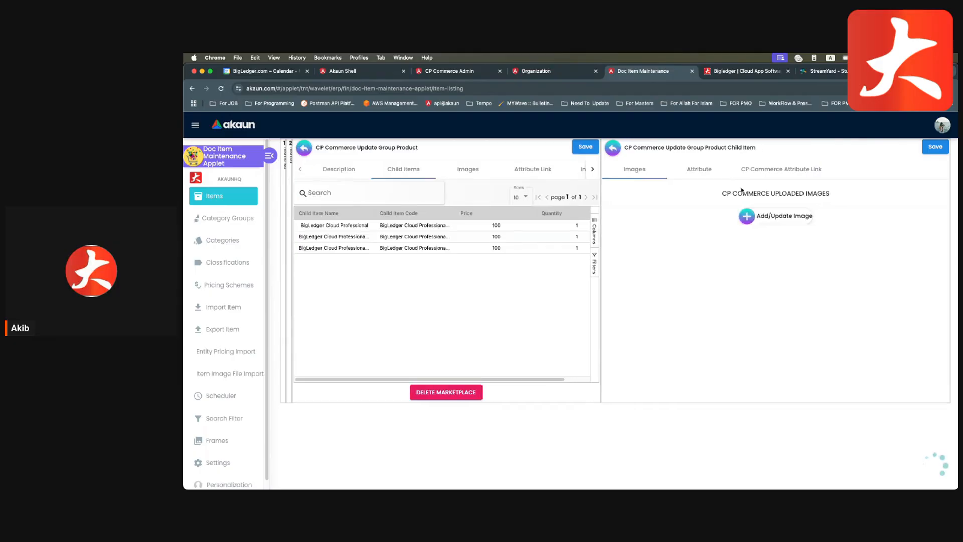
left_click(699, 169)
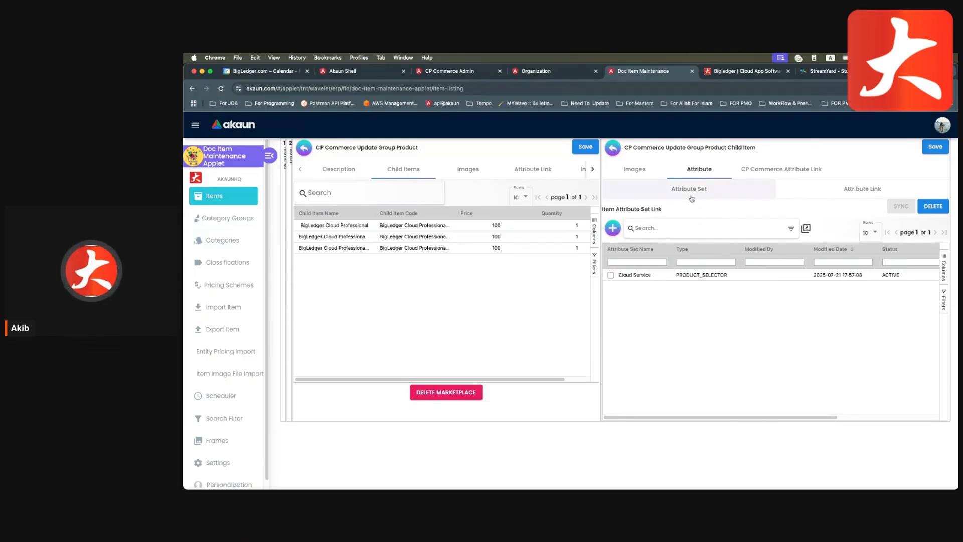
left_click(838, 194)
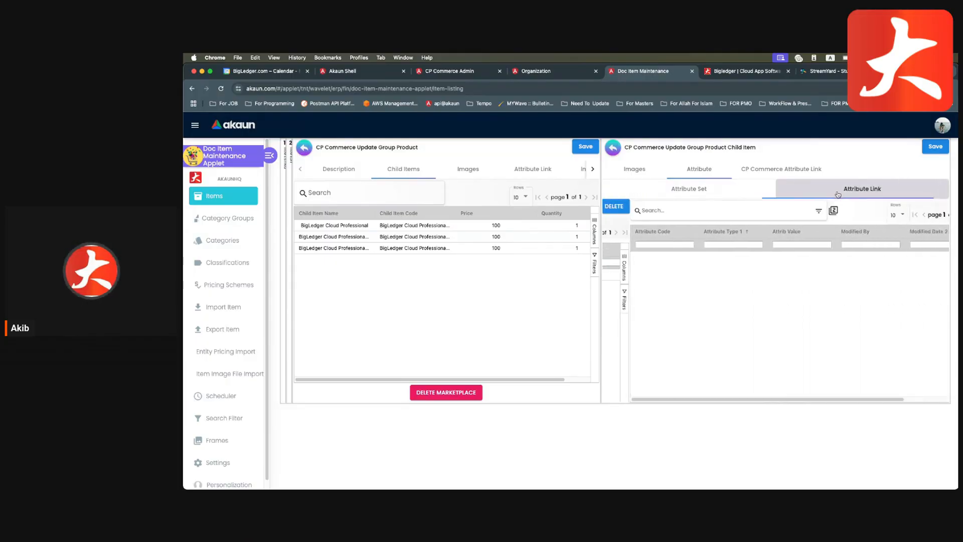
left_click(725, 188)
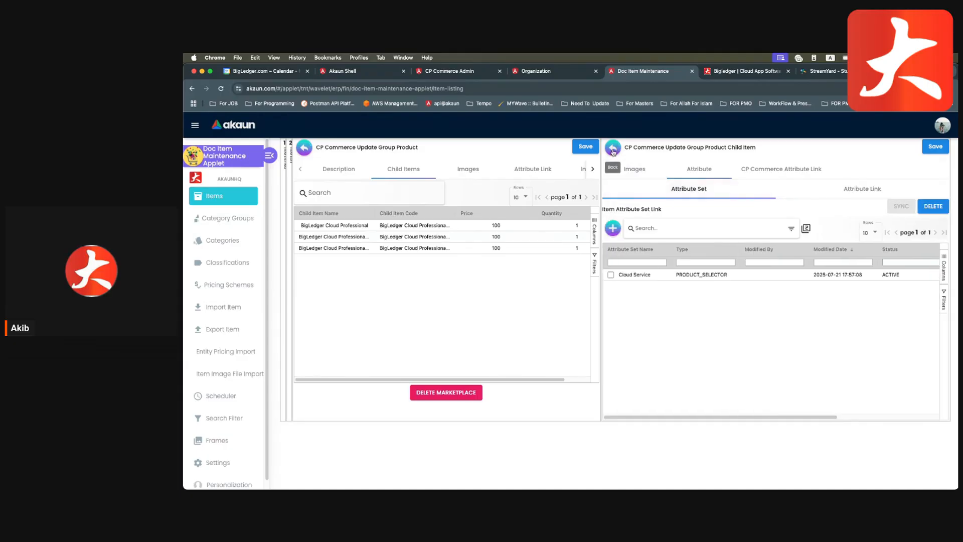
- View the details of the child item's Cloud Service attribute set link and return to the grouped item
left_click(614, 277)
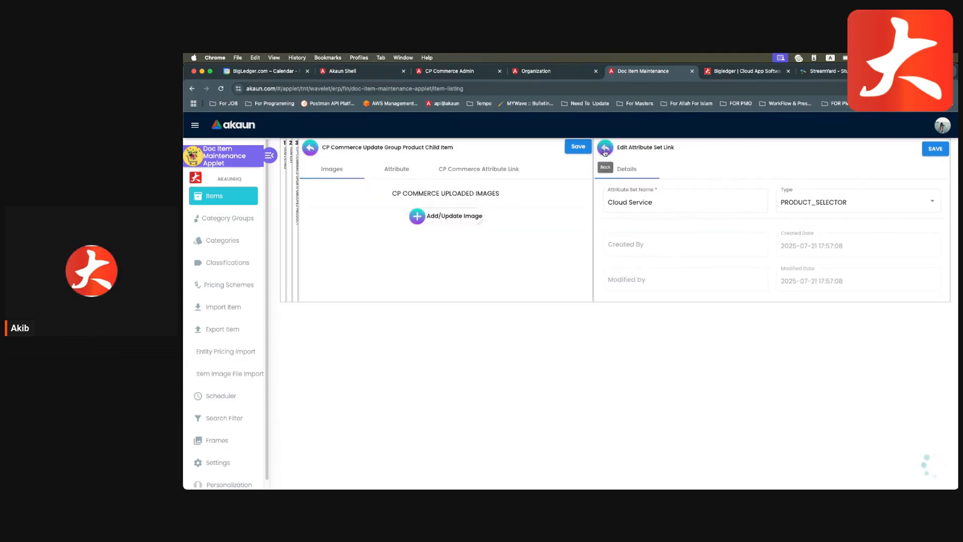
left_click(605, 150)
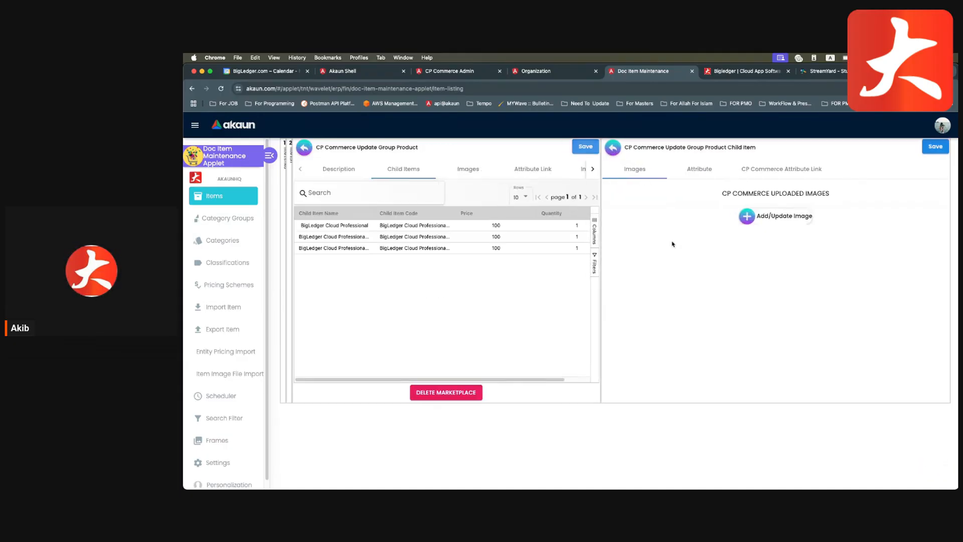
left_click(610, 148)
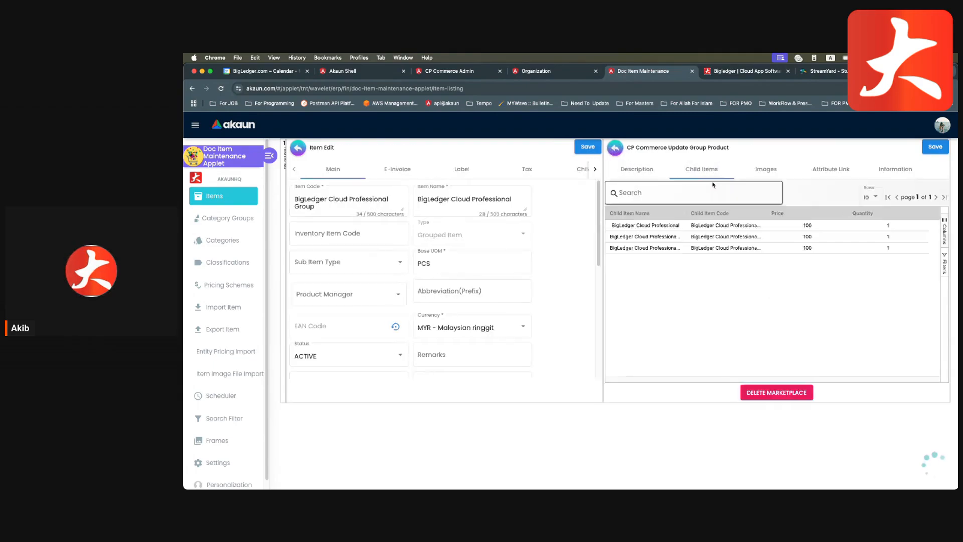
left_click(621, 148)
- Open the grouped item's attribute sets and select the Cloud Service set
left_click(916, 171)
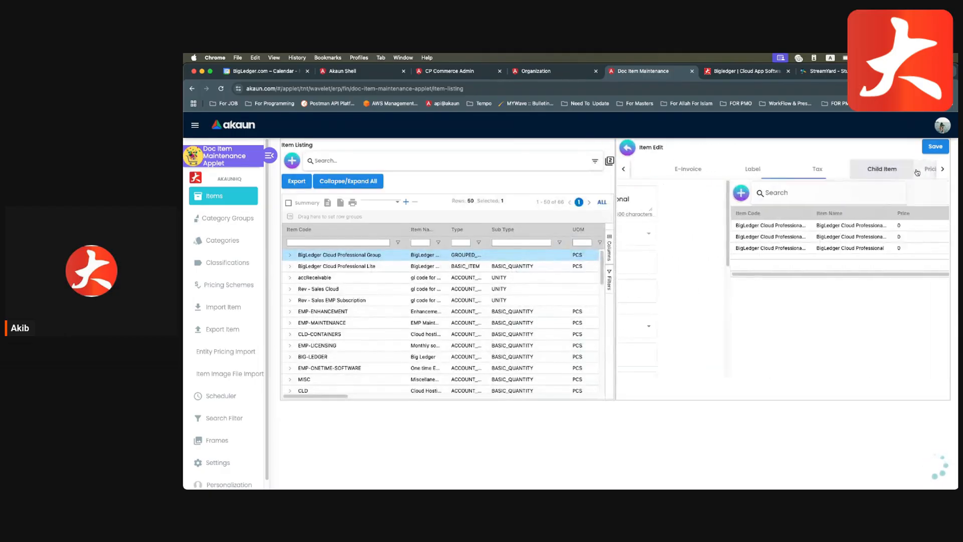
left_click(917, 172)
left_click(917, 172)
left_click(917, 172)
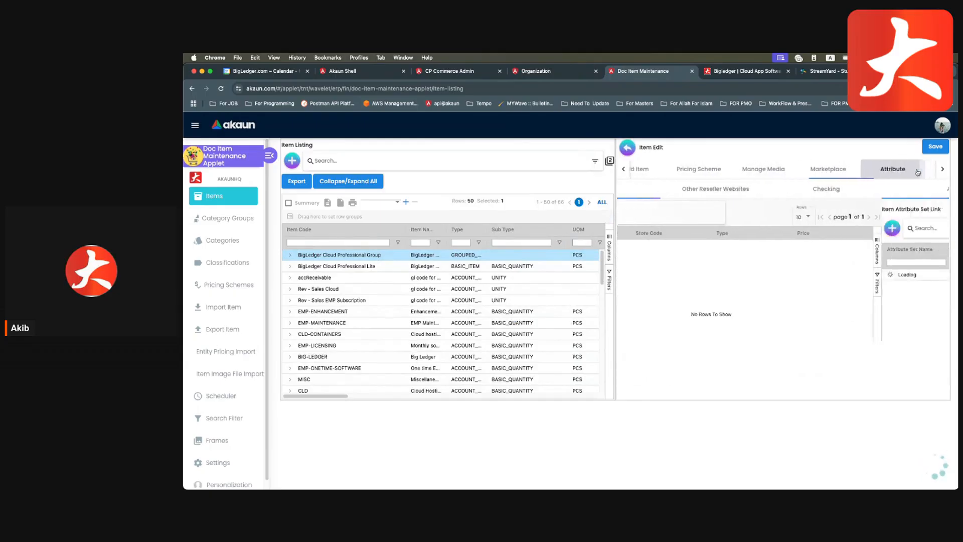
left_click(917, 172)
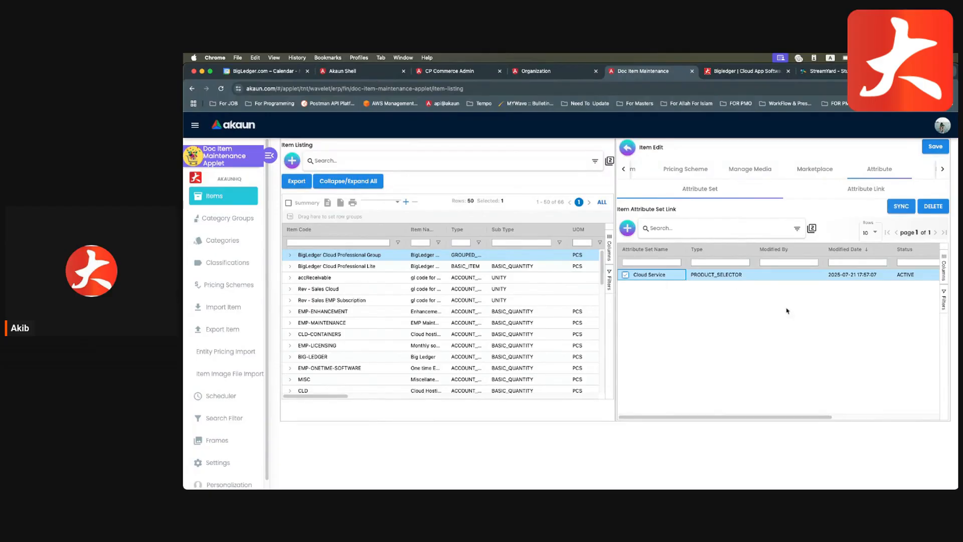
left_click(735, 276)
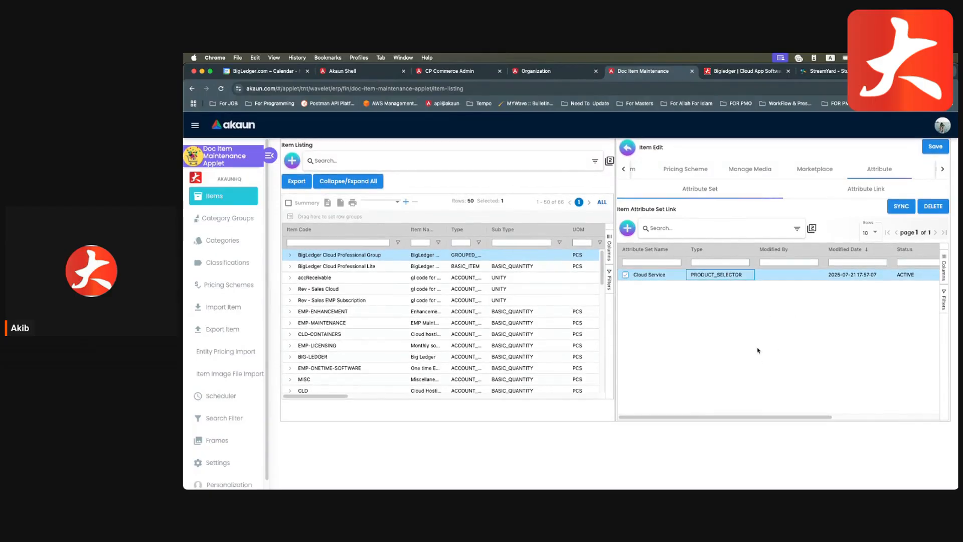
- Delete the Cloud Service attribute set from the grouped item and save the item
left_click(933, 206)
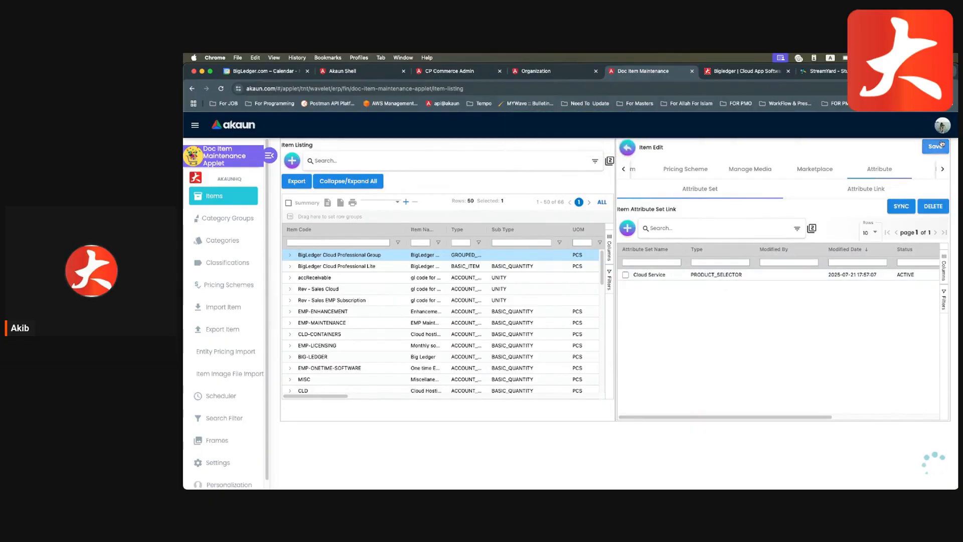
left_click(935, 146)
left_click(629, 148)
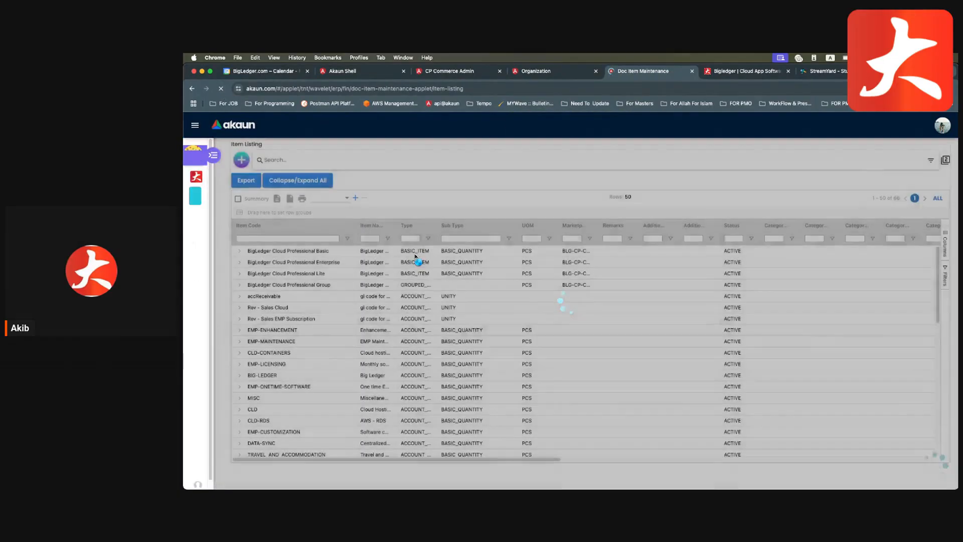
- Reopen the grouped item BigLedger Cloud Professional Group and go to its attribute sets
left_click(414, 251)
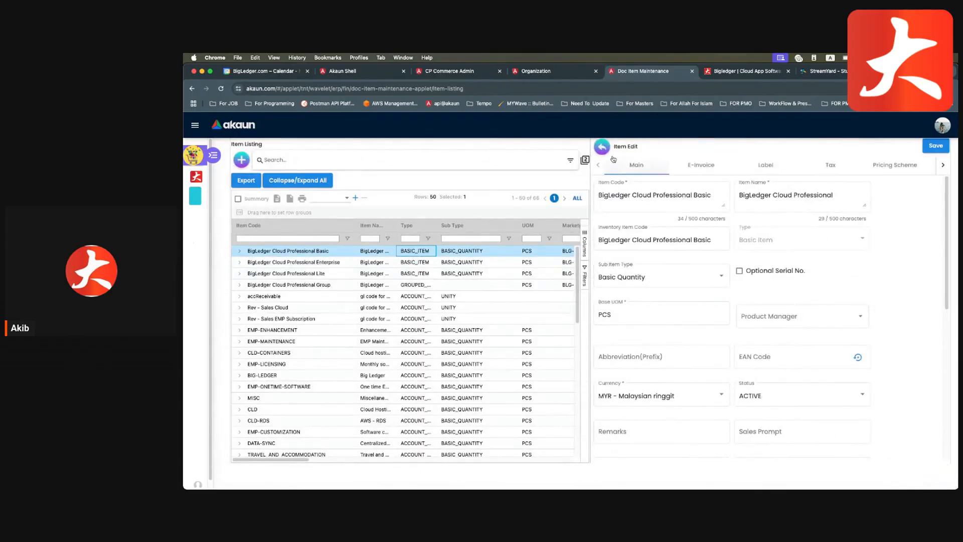
left_click(602, 147)
left_click(489, 284)
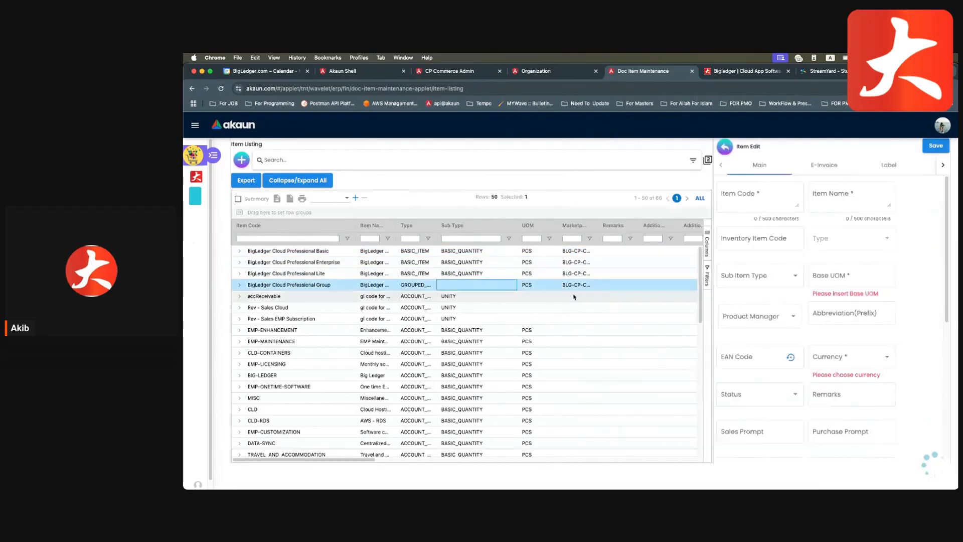
left_click(902, 165)
left_click(934, 167)
left_click(928, 167)
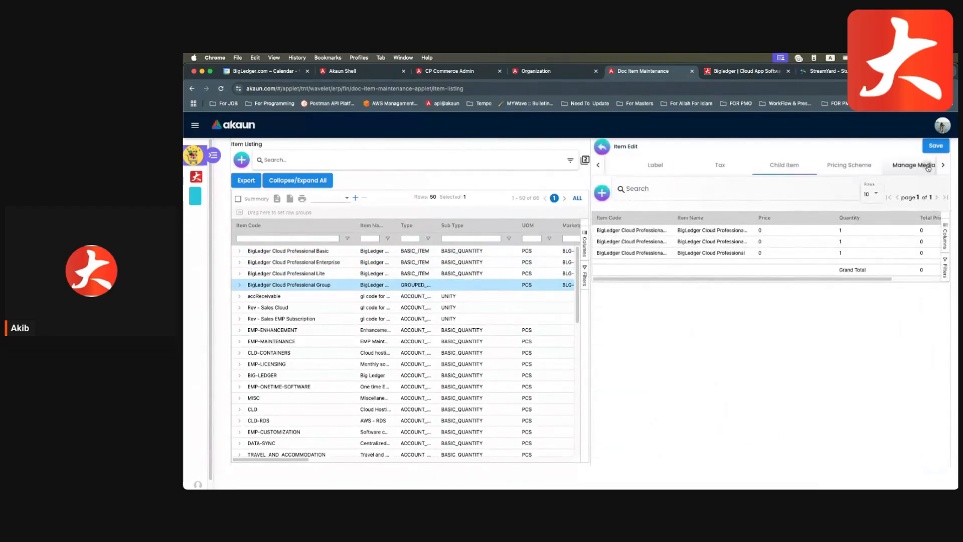
left_click(928, 167)
left_click(926, 168)
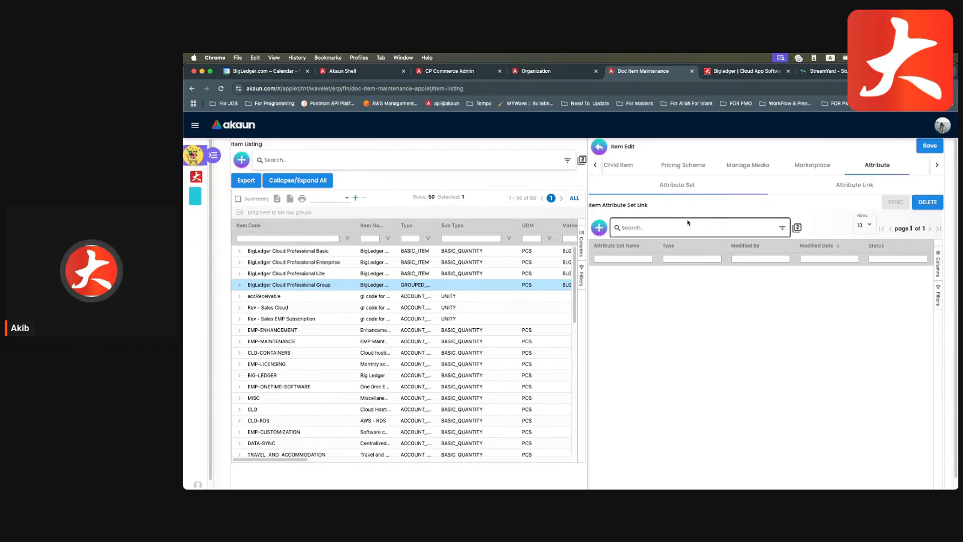
- Add the Cloud Service attribute set to the grouped item with attribute type PRODUCT_SELECTOR
left_click(646, 228)
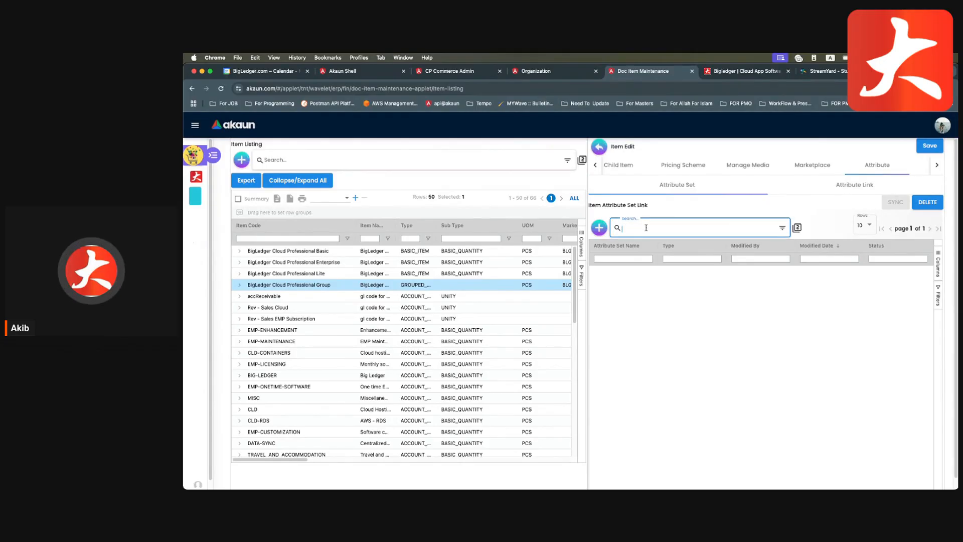
left_click(599, 227)
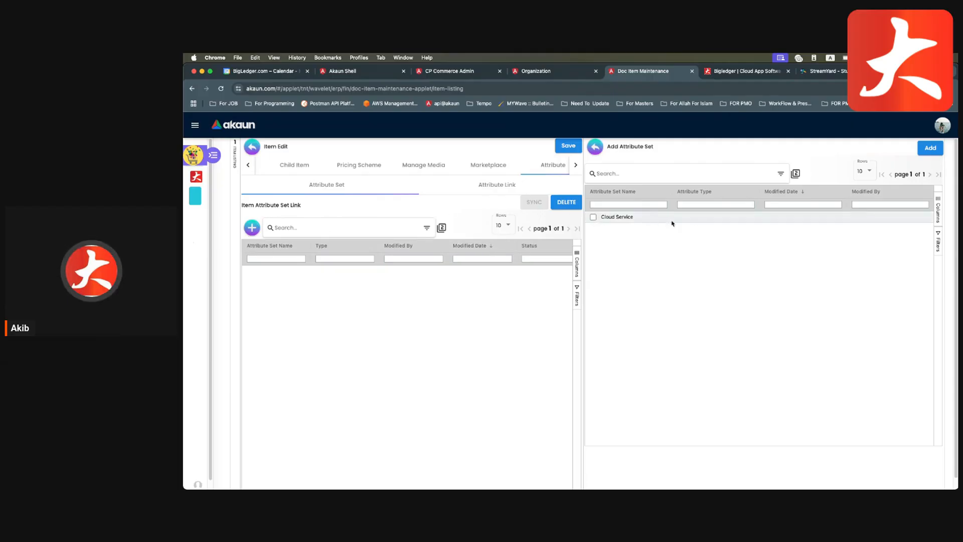
left_click(593, 217)
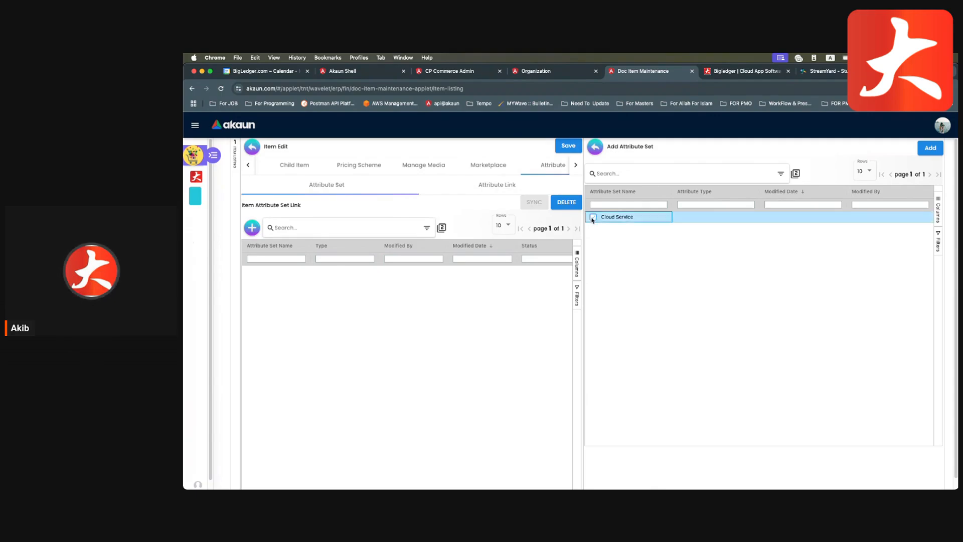
left_click(694, 221)
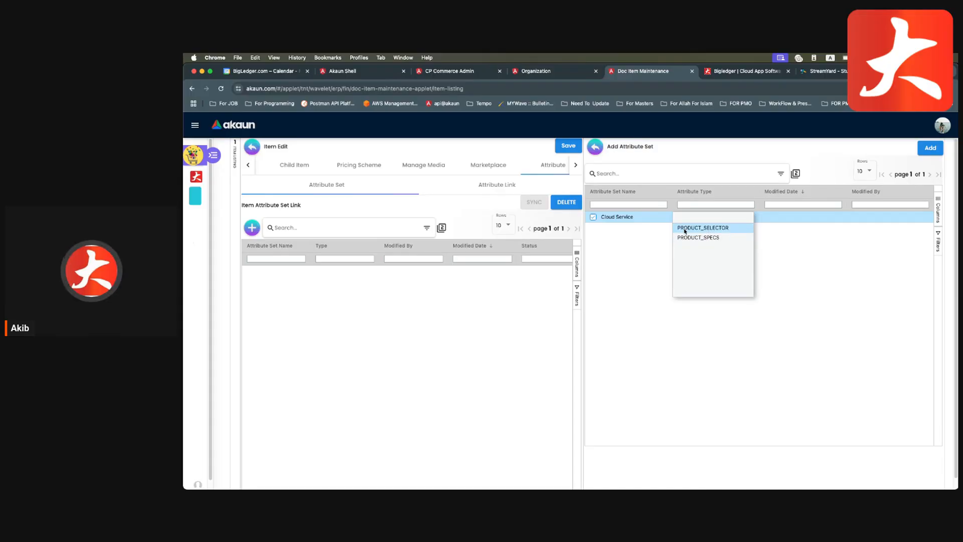
left_click(685, 228)
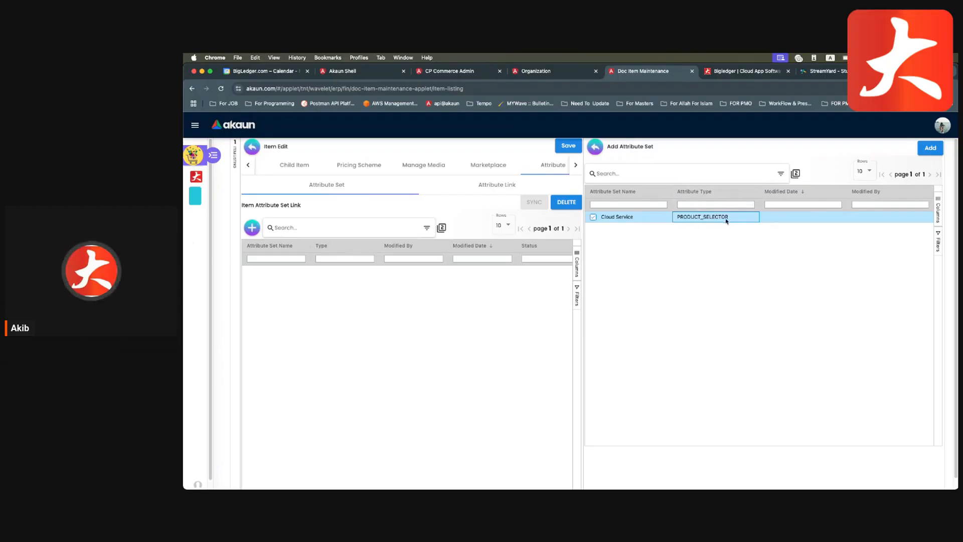
left_click(930, 149)
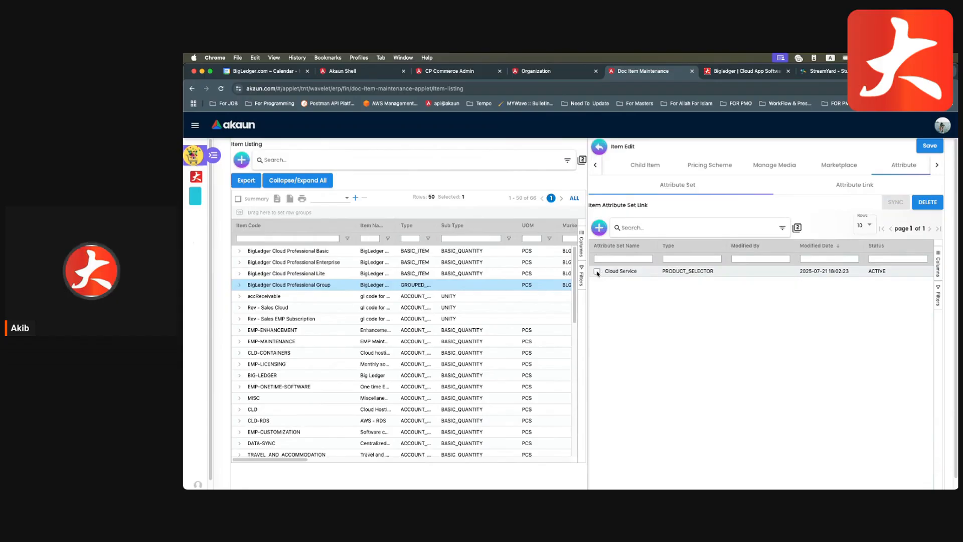
- Sync the grouped item's Cloud Service attribute set to the BLG-CP-COM store
left_click(597, 273)
left_click(895, 201)
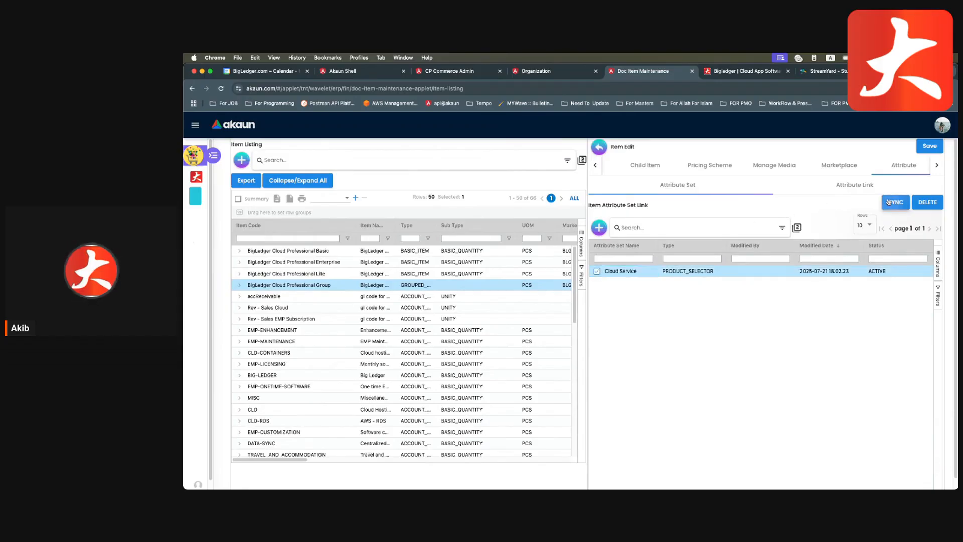
left_click(594, 216)
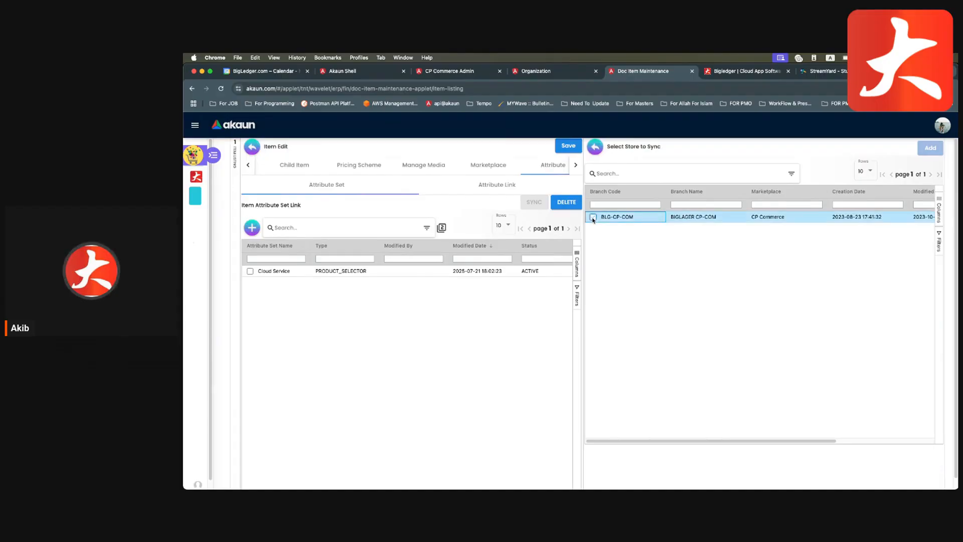
left_click(929, 149)
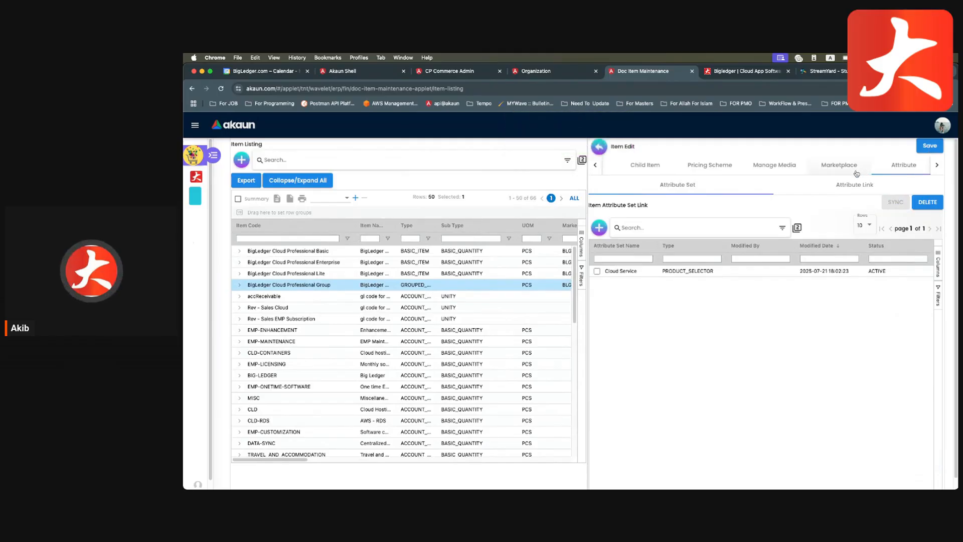
- Open the first child item, BigLedger Cloud Professional, in the group's BIGLAGER CP-COM marketplace listing
left_click(841, 180)
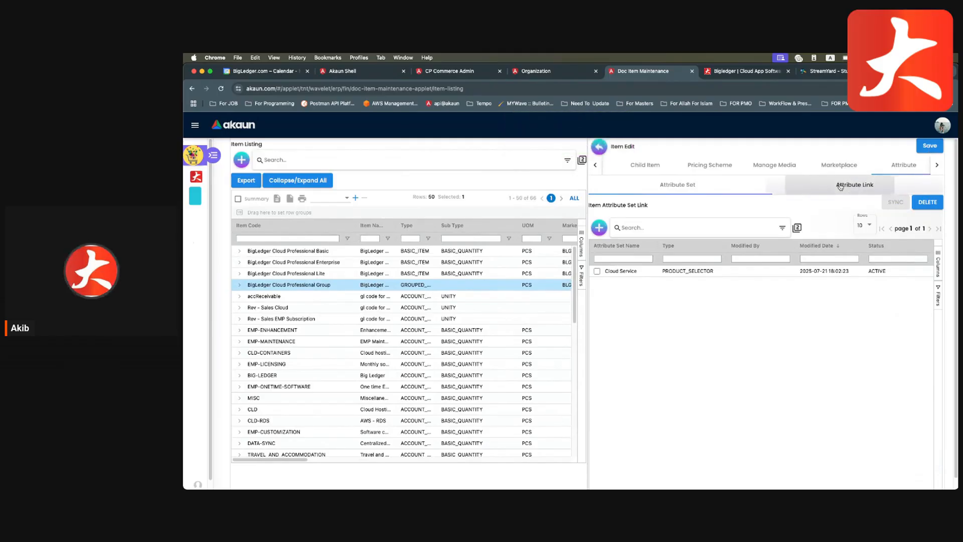
left_click(849, 172)
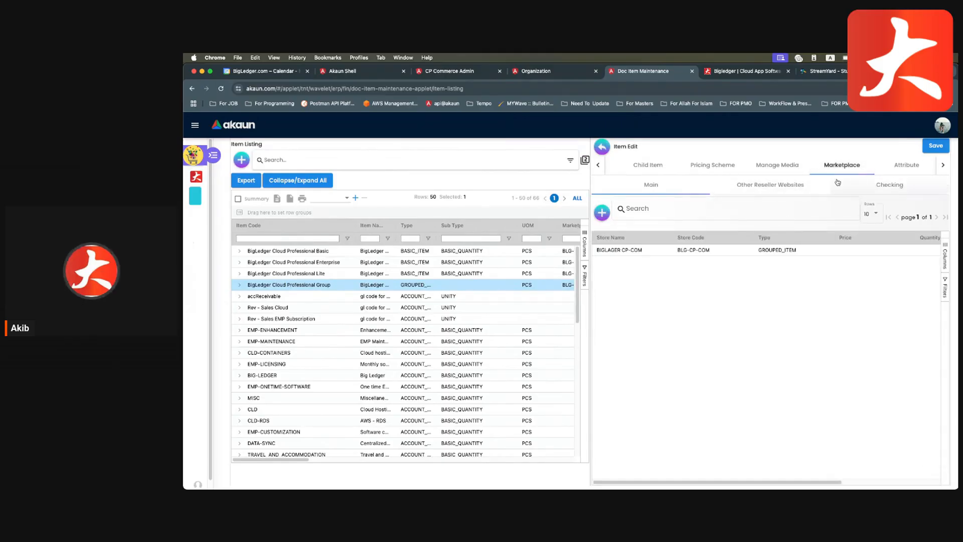
left_click(729, 250)
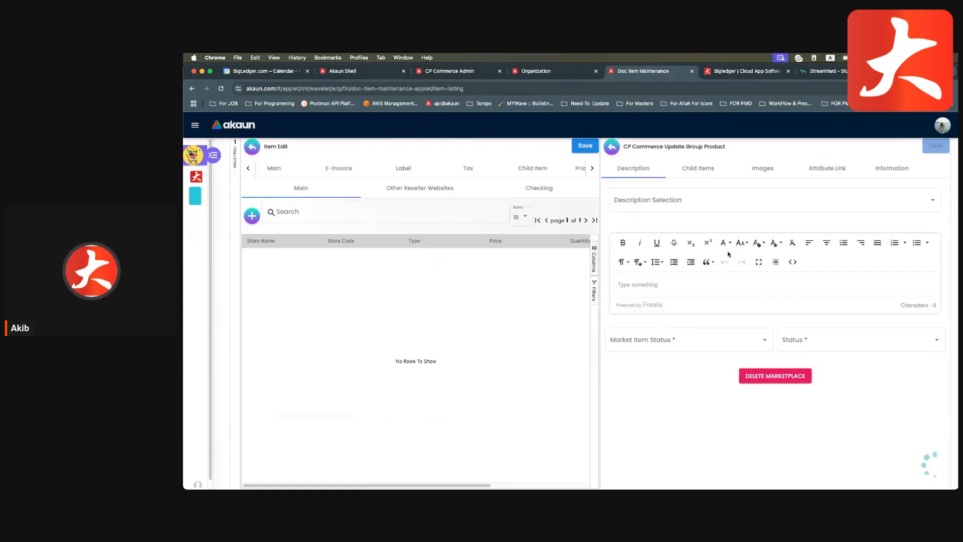
left_click(697, 169)
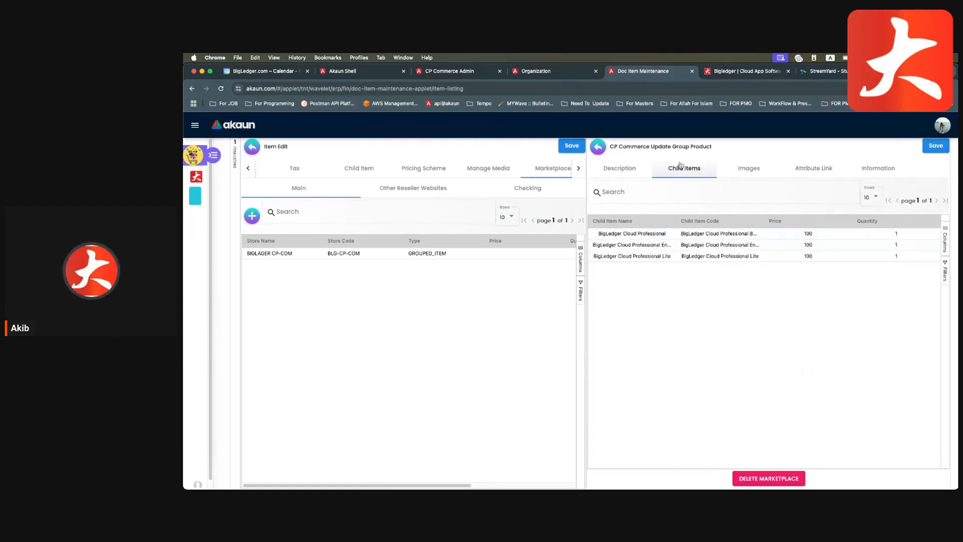
left_click(653, 235)
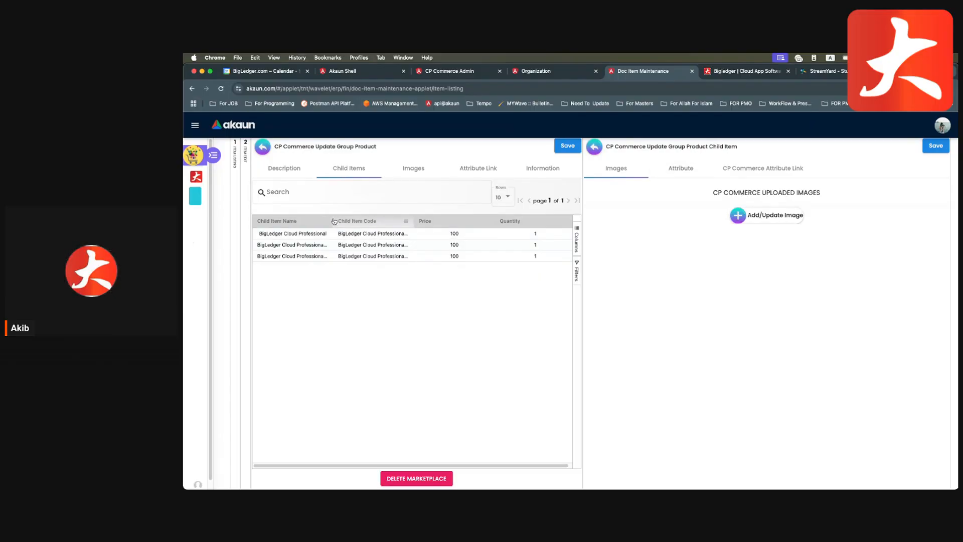
- Widen the child item name column and check the first child item's attribute set and attribute link
left_click_drag(334, 221, 391, 221)
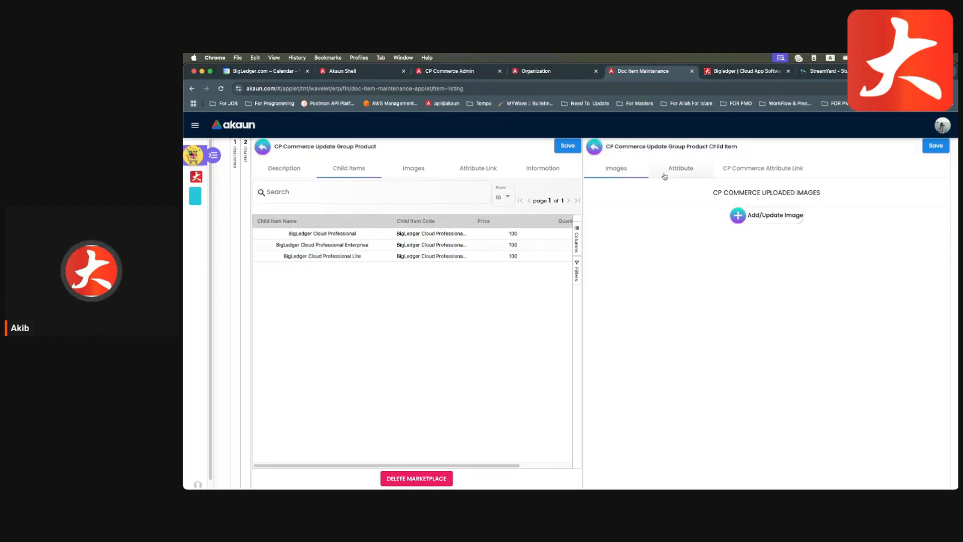
left_click(682, 178)
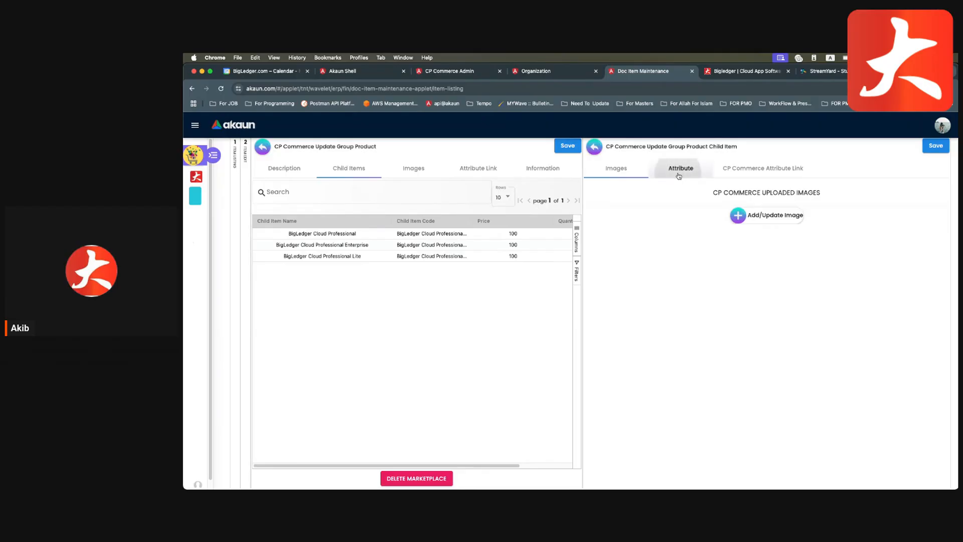
left_click(692, 190)
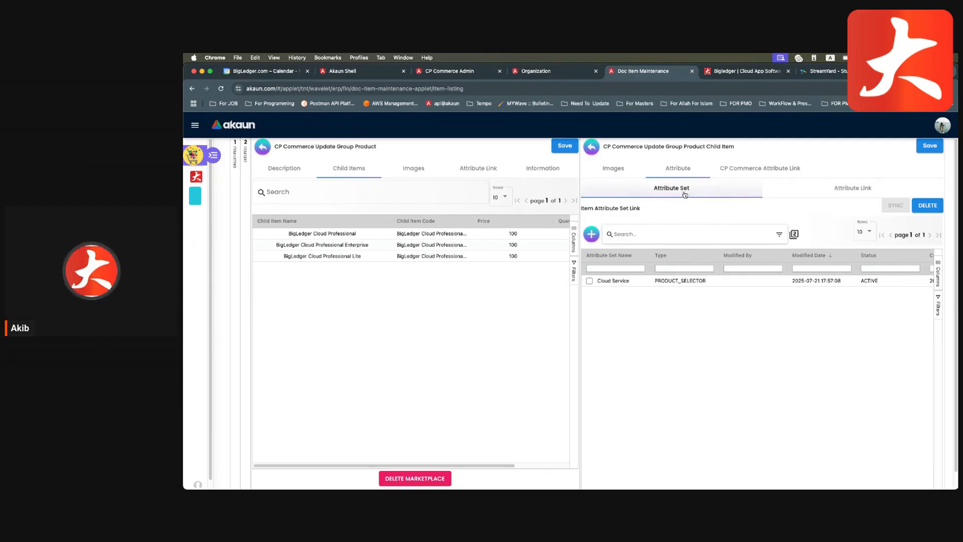
left_click(819, 189)
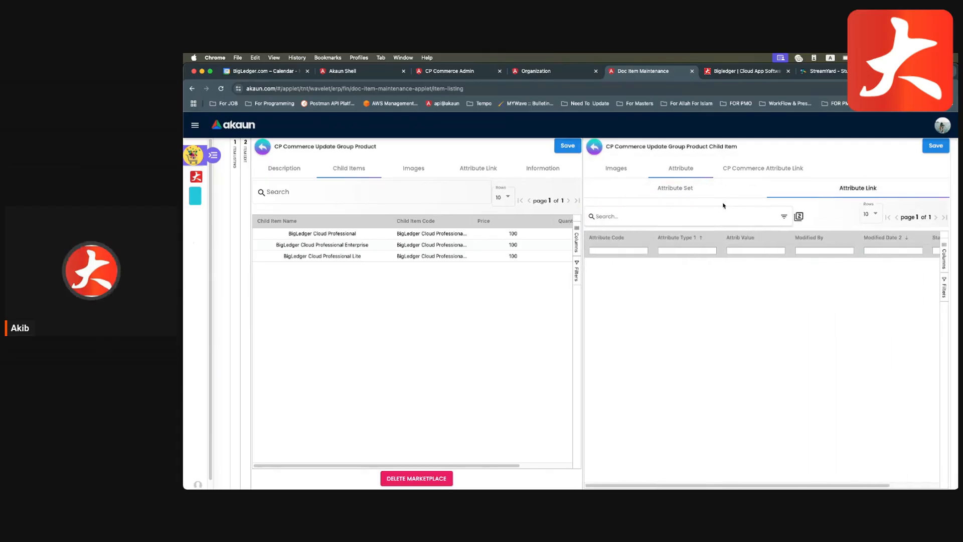
left_click(695, 196)
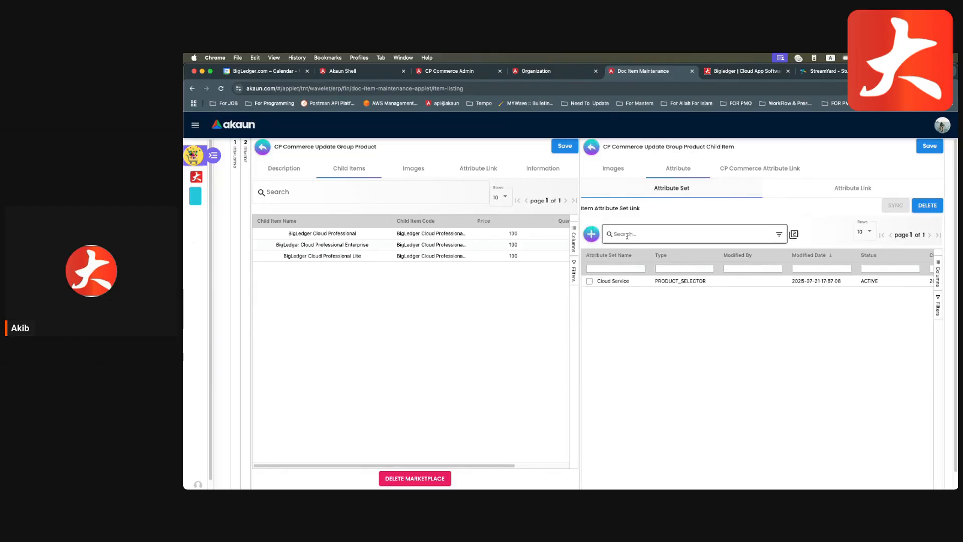
- View the details of the child item's Cloud Service set link and recheck its attribute set and attribute link
left_click(612, 280)
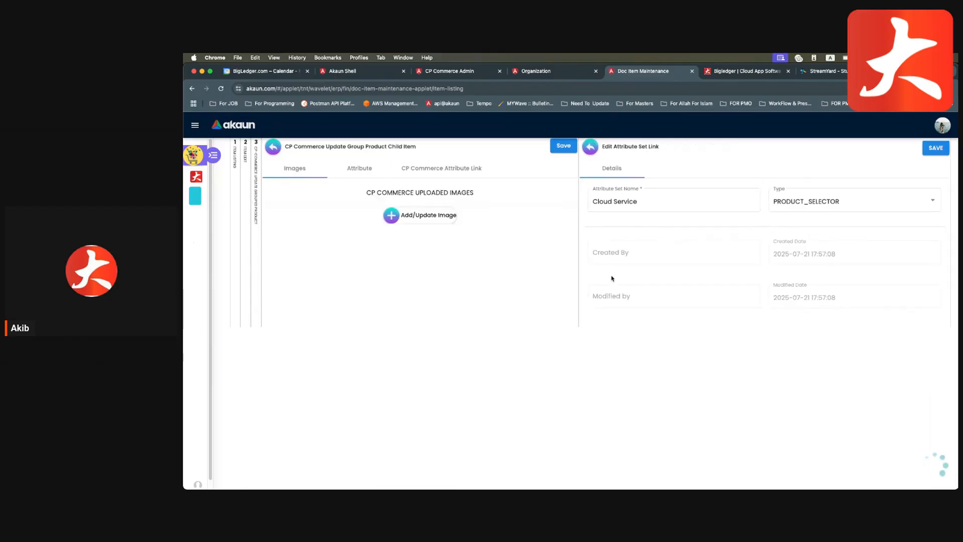
left_click(591, 146)
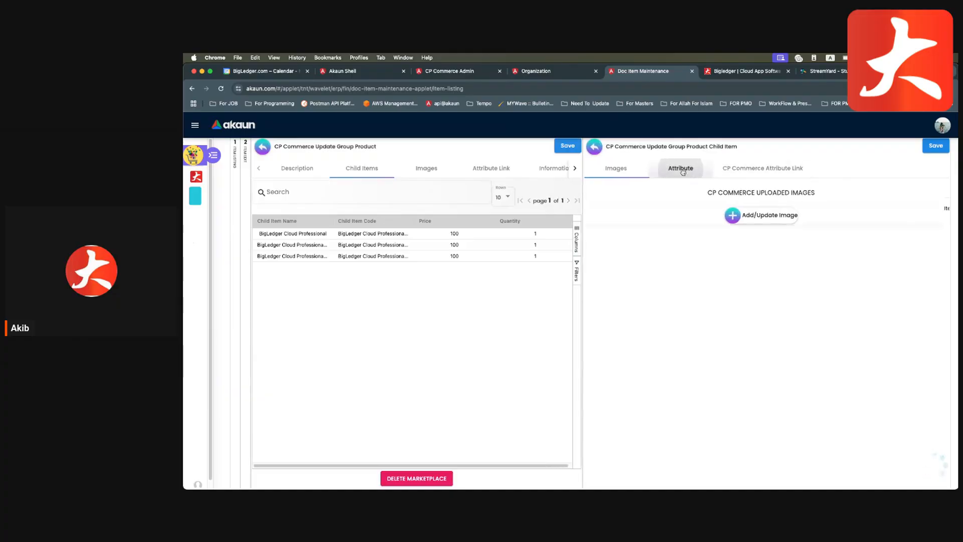
left_click(746, 169)
left_click(684, 171)
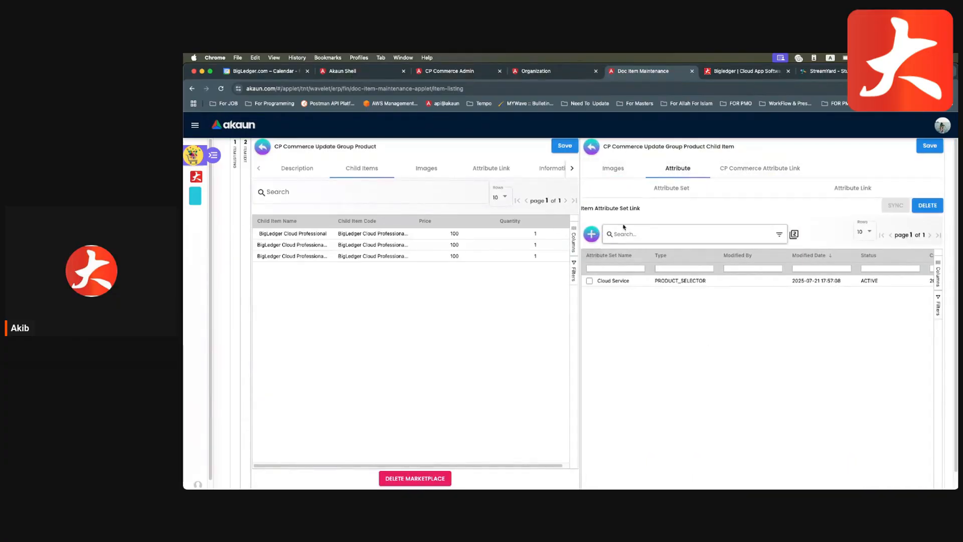
left_click(824, 194)
left_click(658, 200)
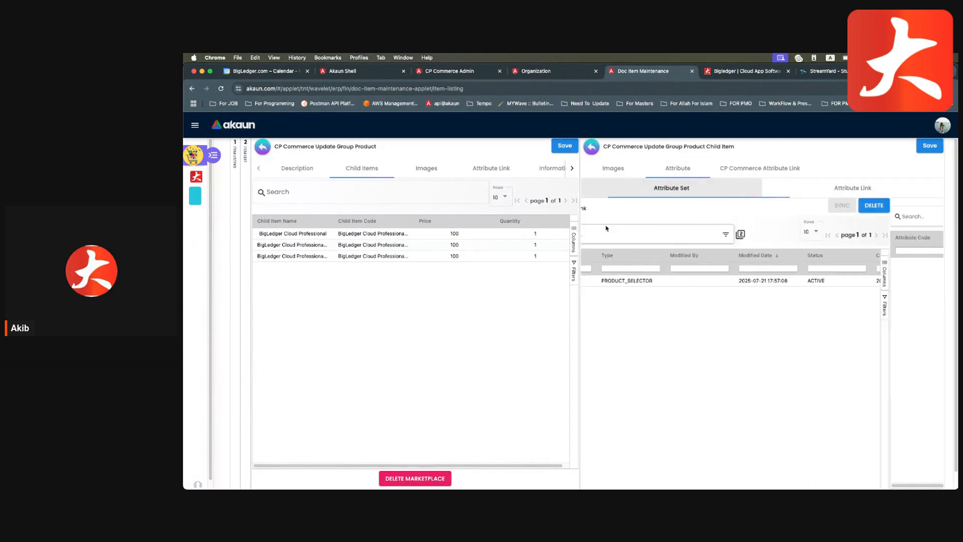
left_click(650, 224)
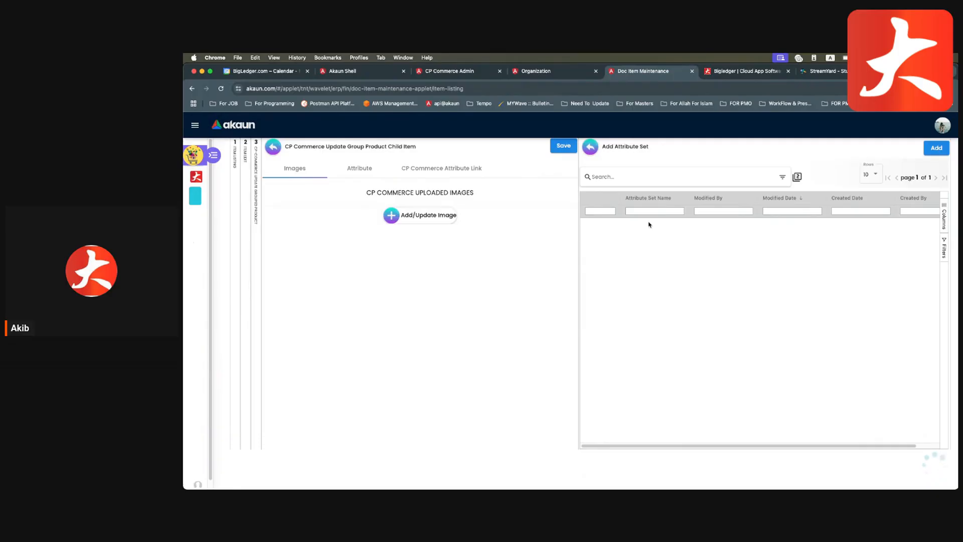
left_click(589, 146)
left_click(678, 168)
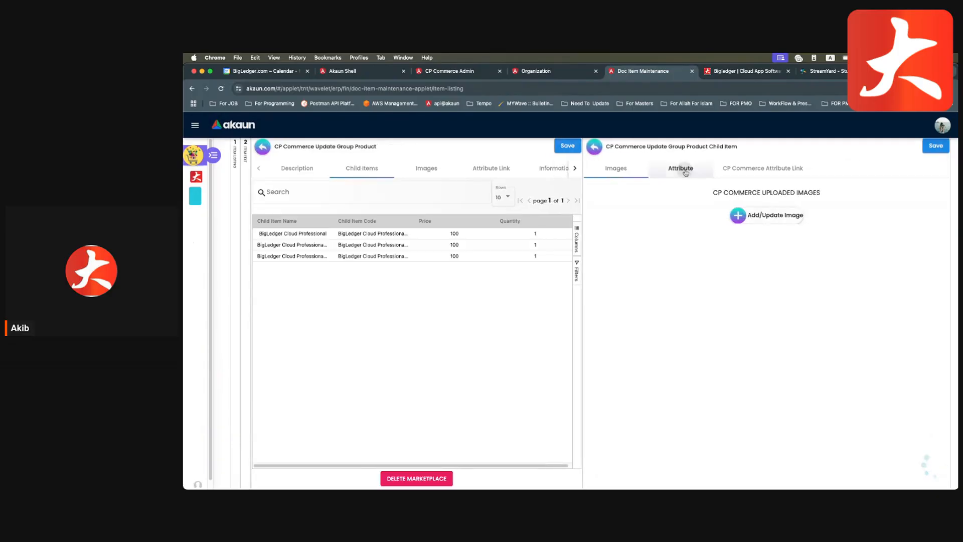